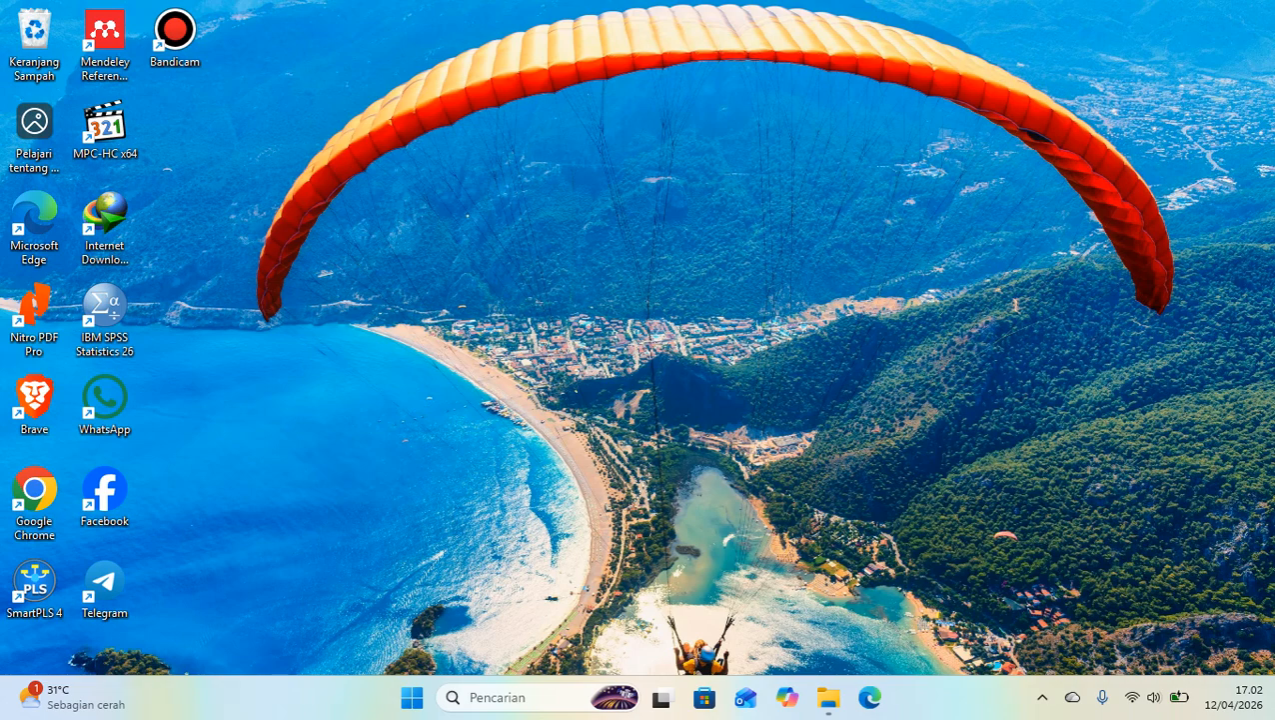
Step: Open the BAB 3 Data Validitas dan Reliabilitas file in SPSS Statistics and close the Output1 viewer without saving it
left_click(829, 697)
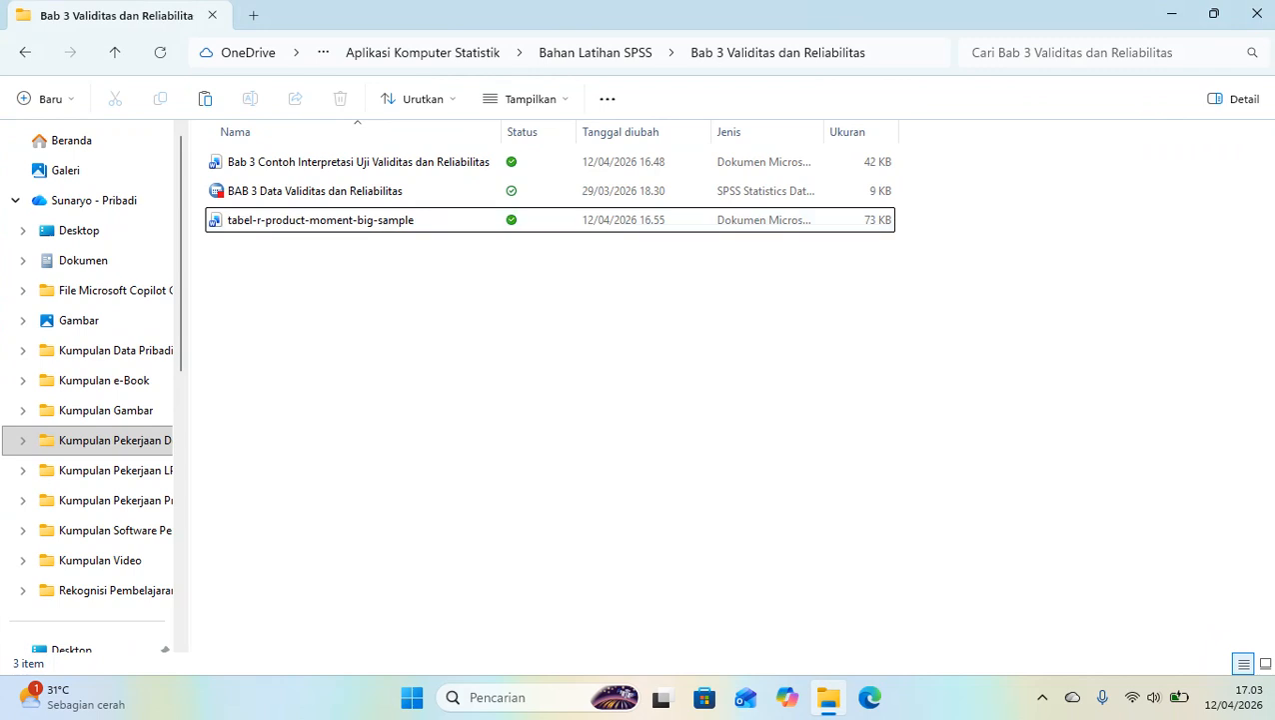
double_click(314, 190)
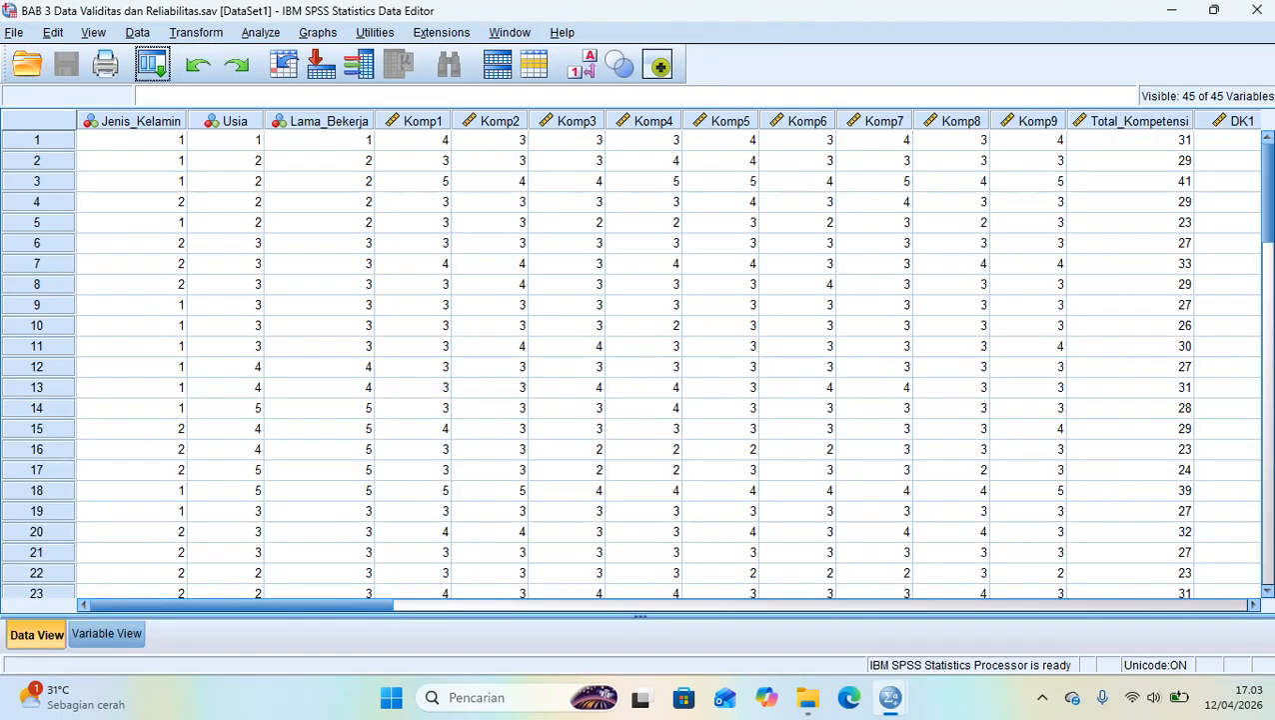
mouse_move(808, 697)
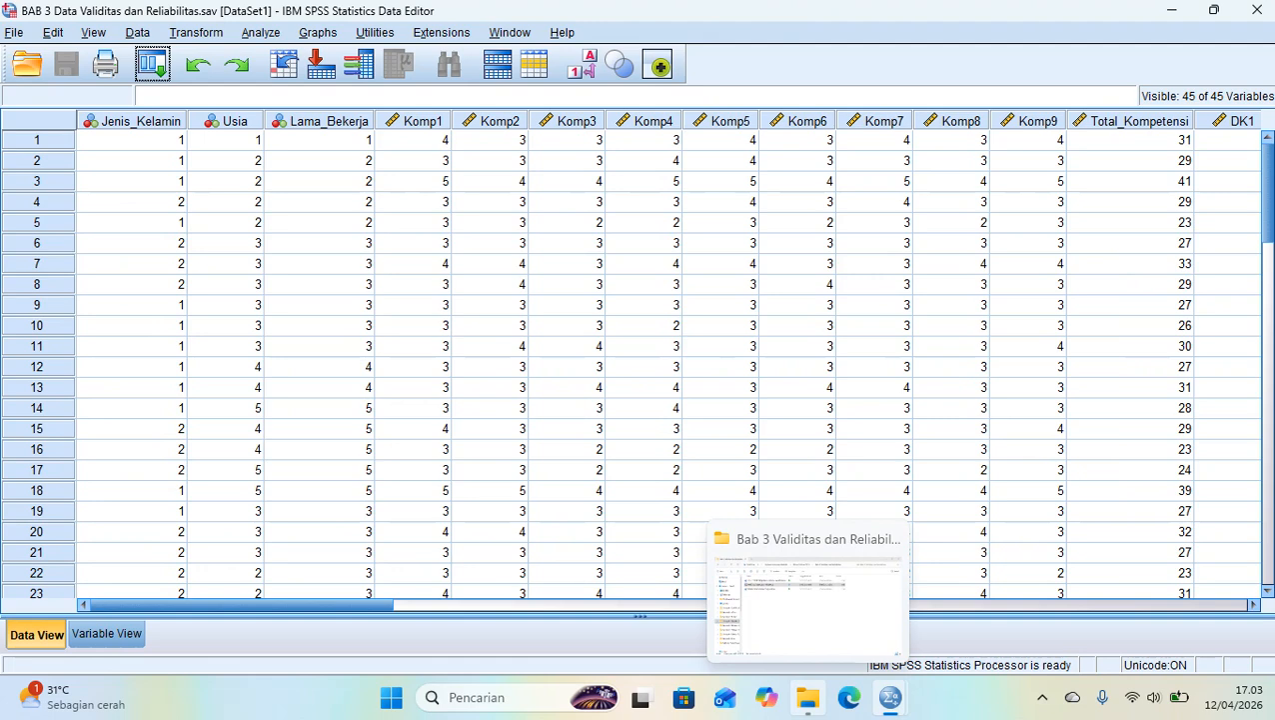
left_click(890, 696)
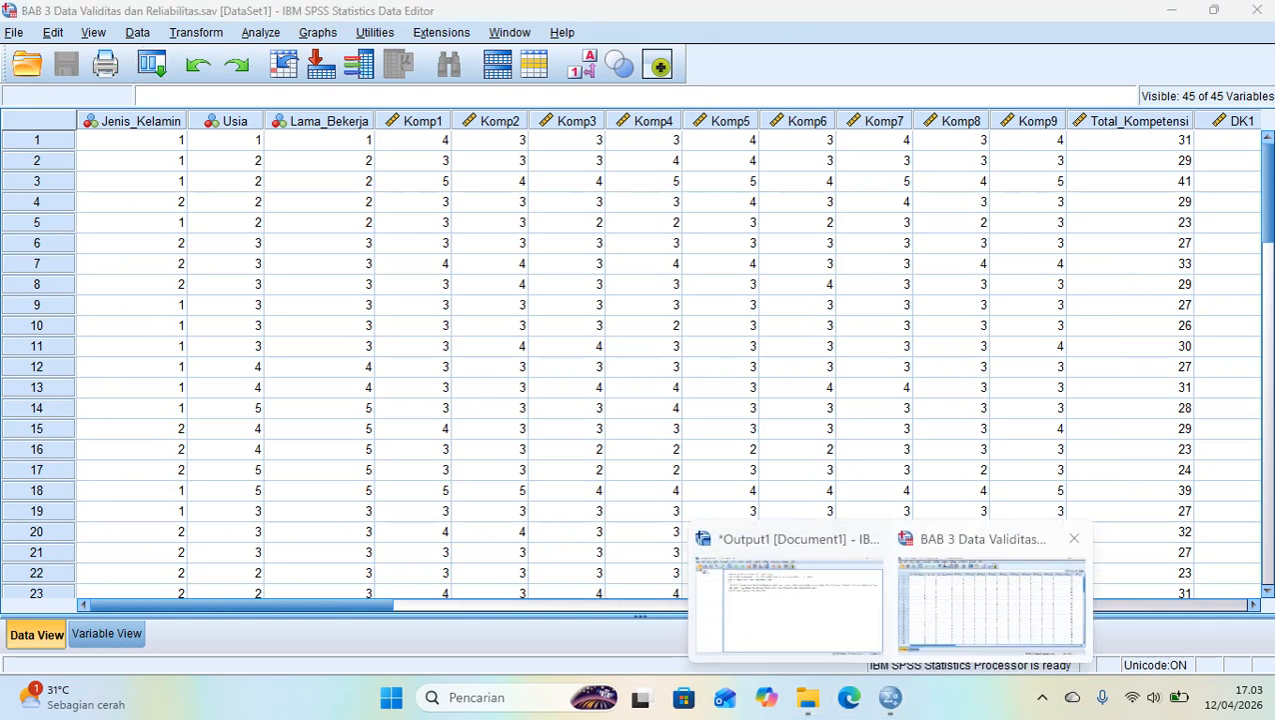
left_click(789, 604)
left_click(1255, 10)
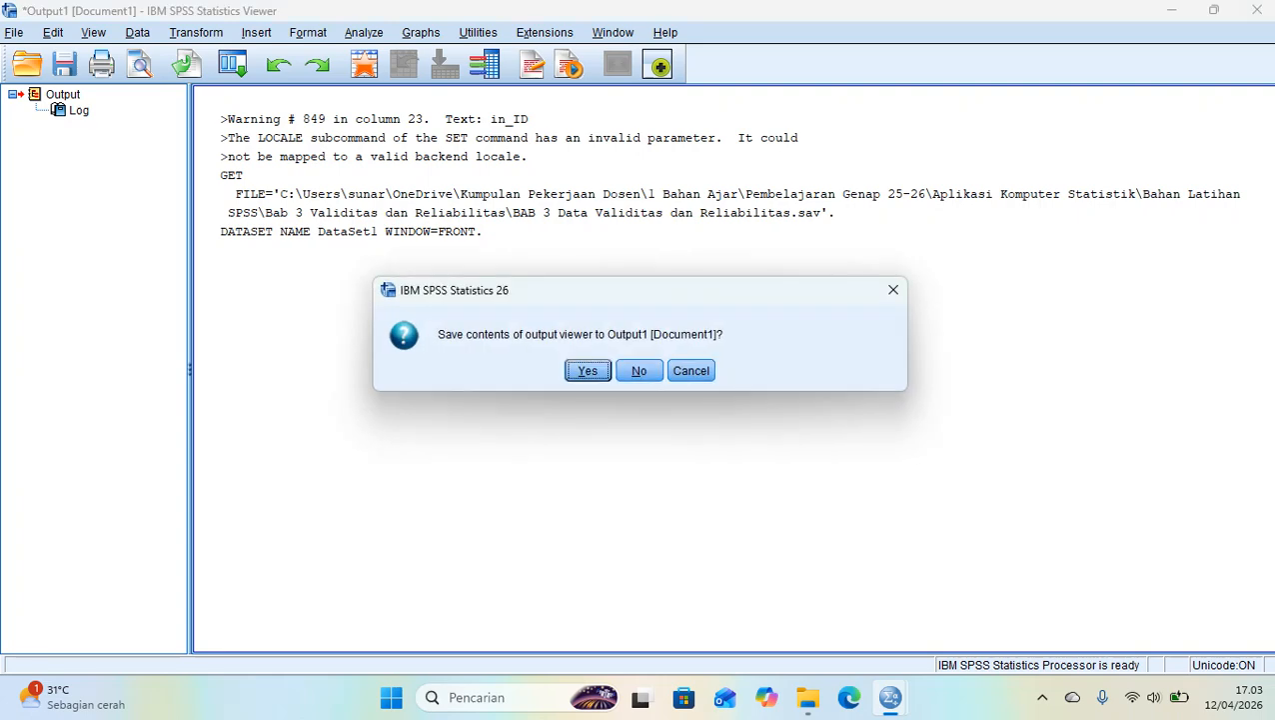
left_click(639, 369)
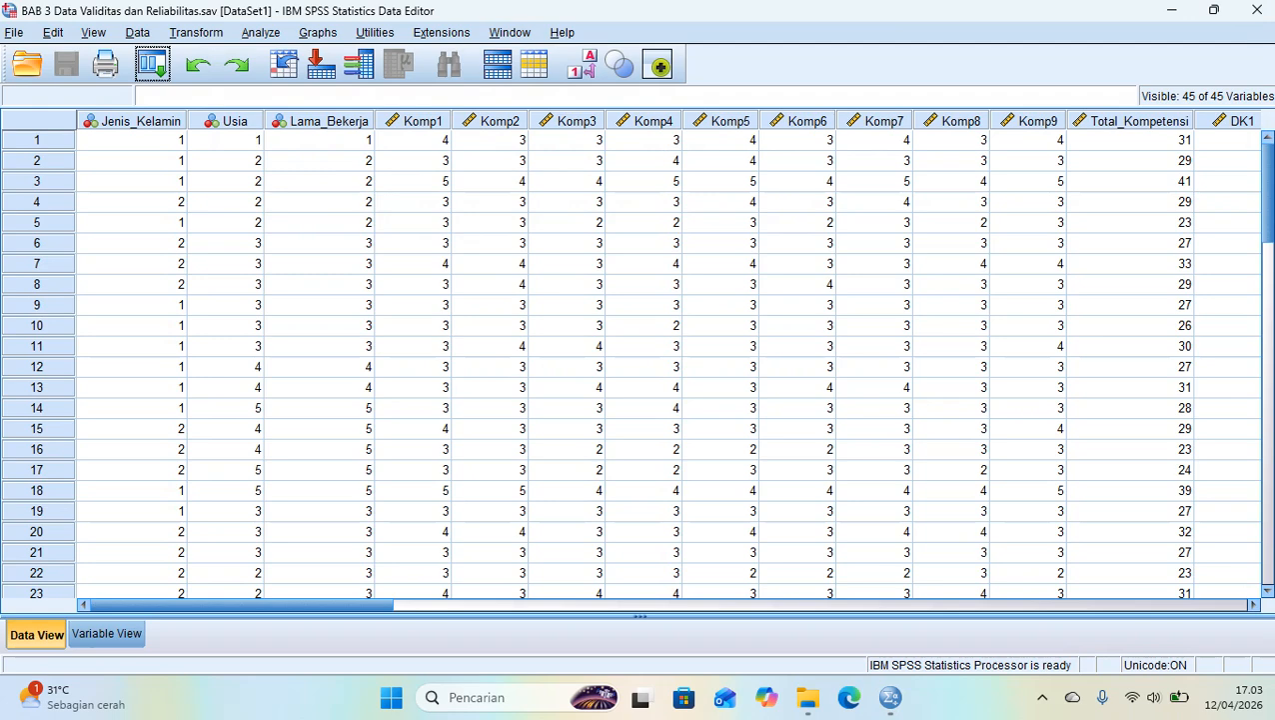
Step: Run a two-tailed bivariate Pearson correlation on the nine Kompetensi indicators (Komp1 to Komp9) together with Total_Kompetensi
left_click(260, 32)
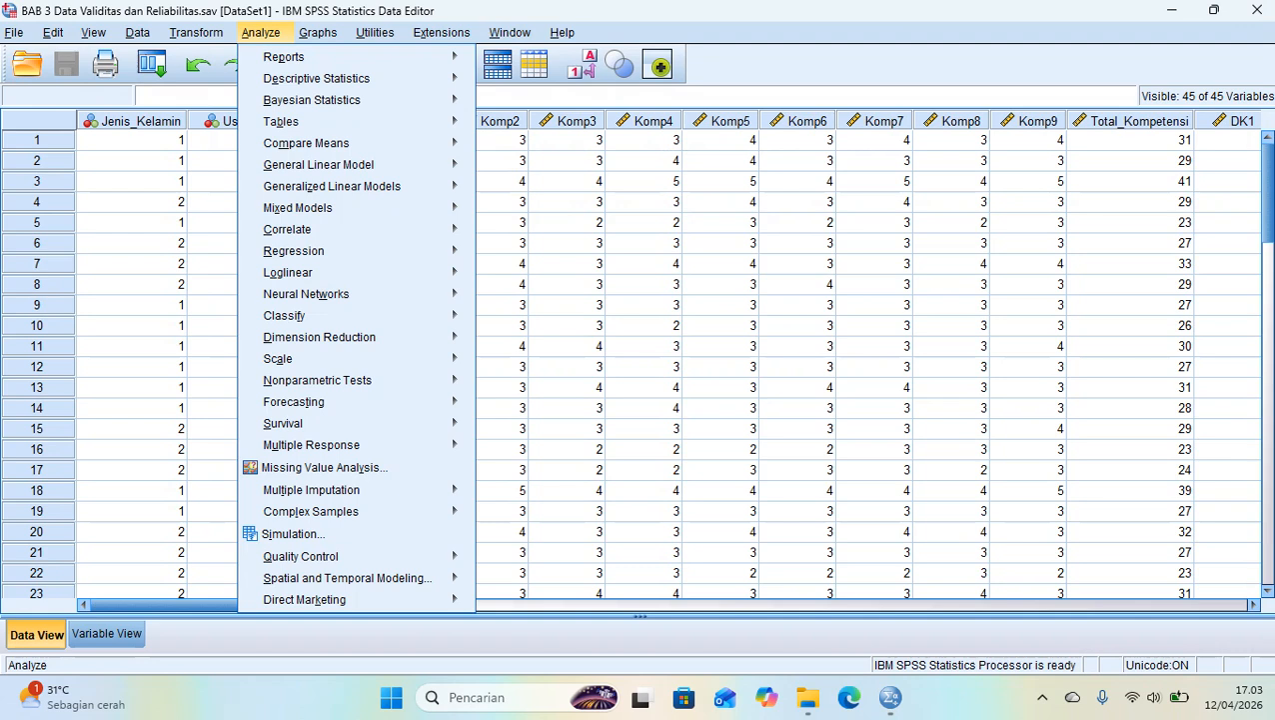
mouse_move(318, 164)
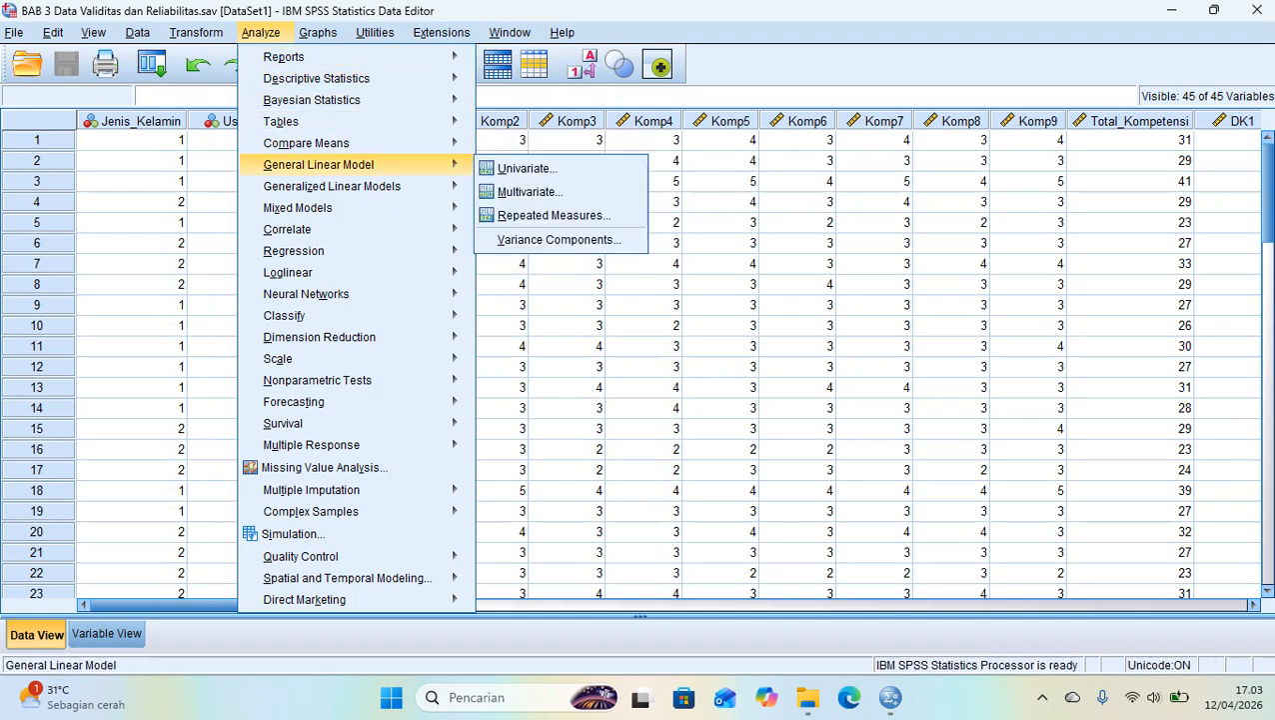
mouse_move(287, 229)
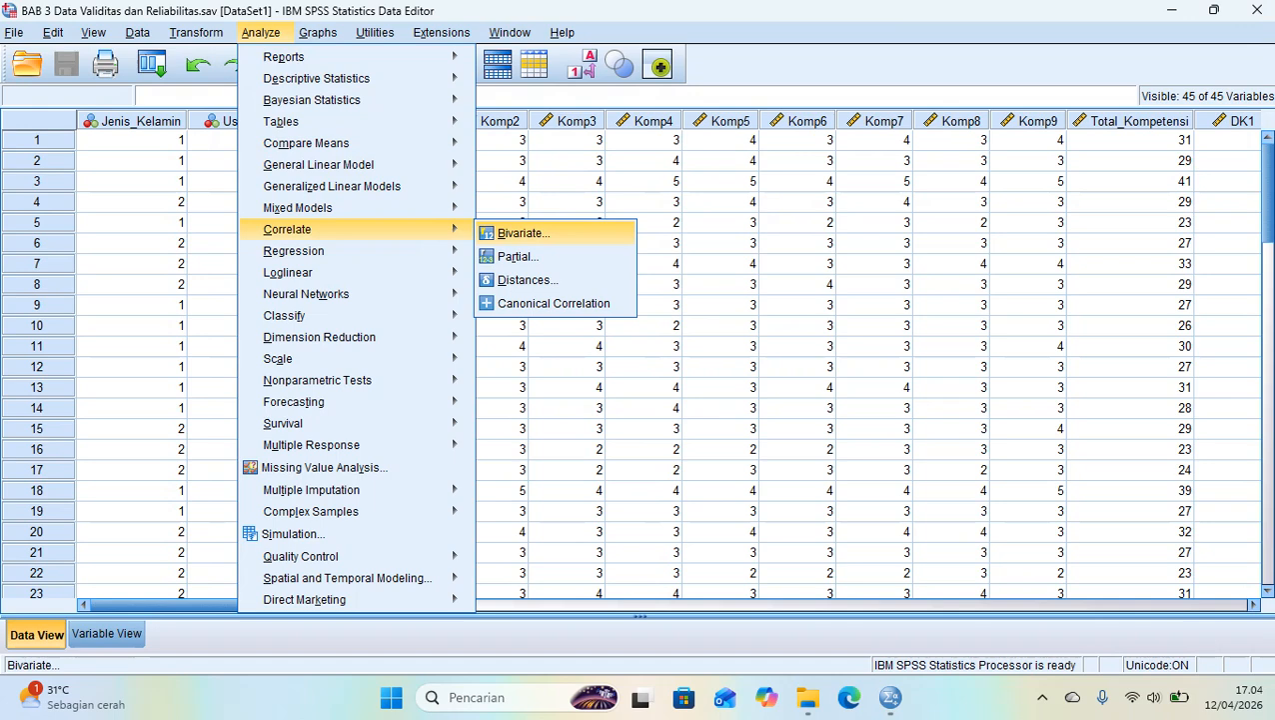
left_click(524, 233)
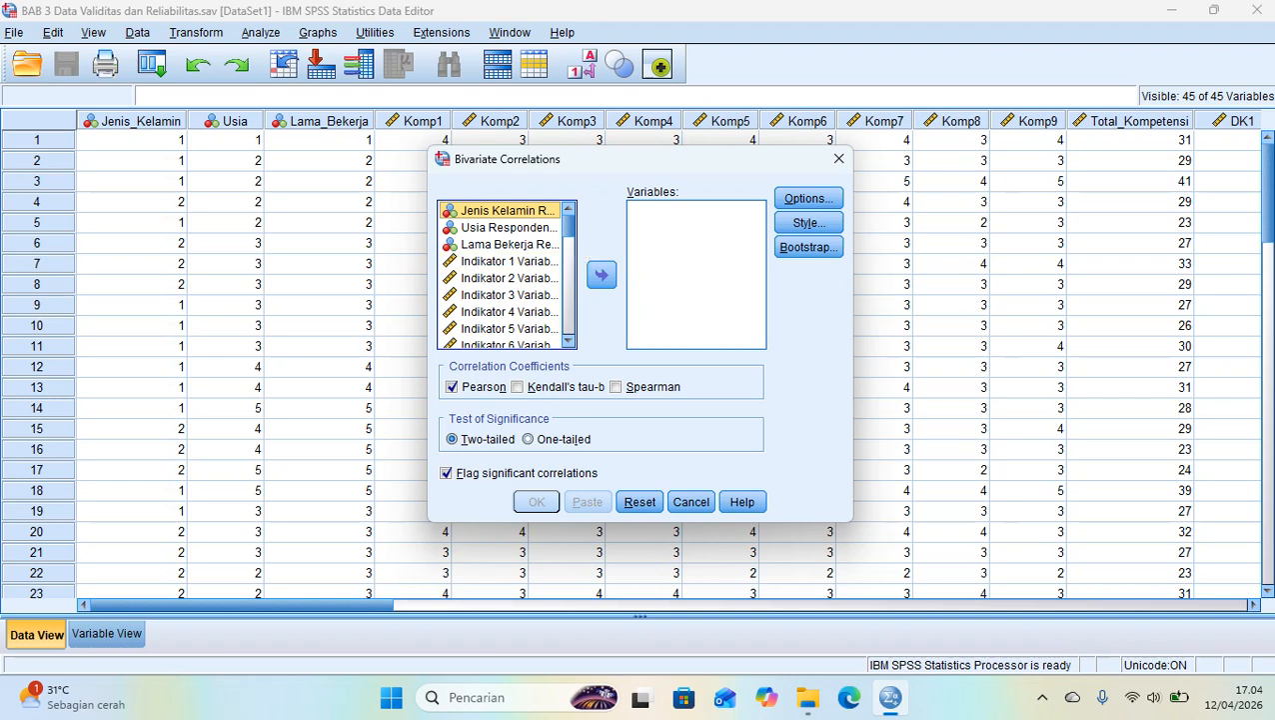
left_click(500, 260)
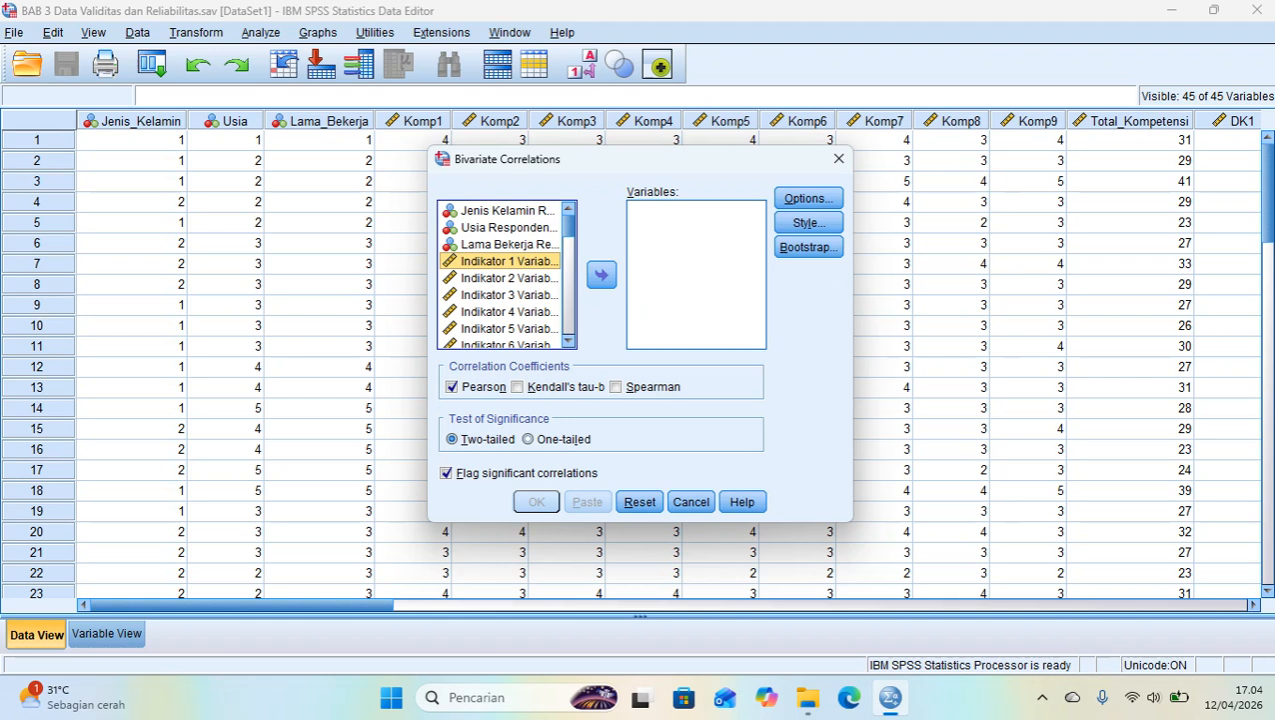
key("shift+Down")
key("shift+Down")
key("shift+Down")
key("shift+Down")
key("shift+Down")
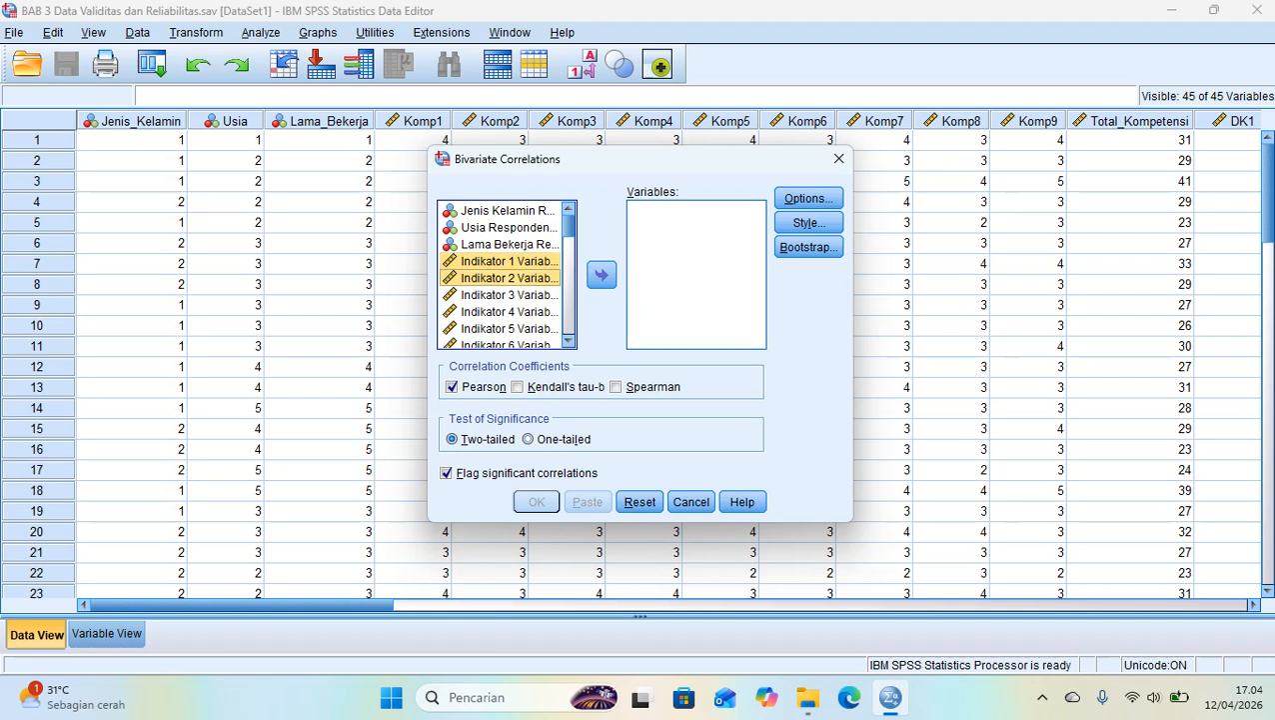
scroll(500, 277, "down", 1)
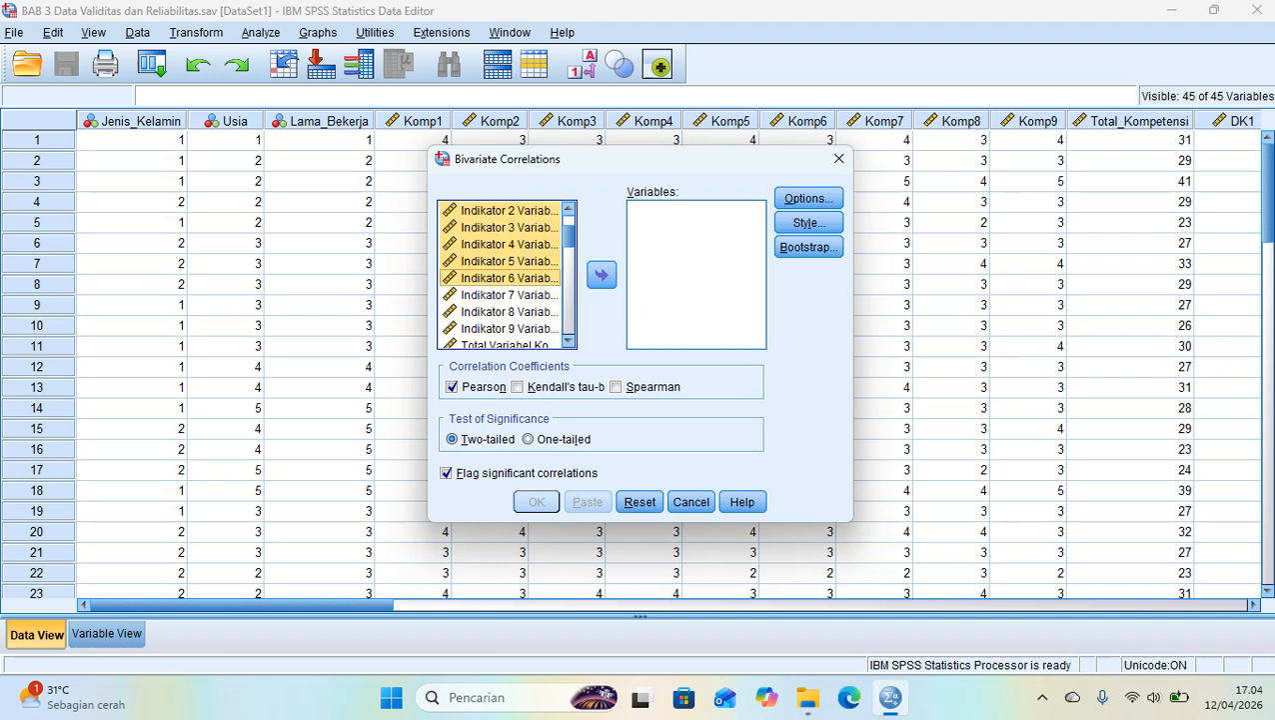
key("shift+Down")
key("shift+Down")
key("shift+Down")
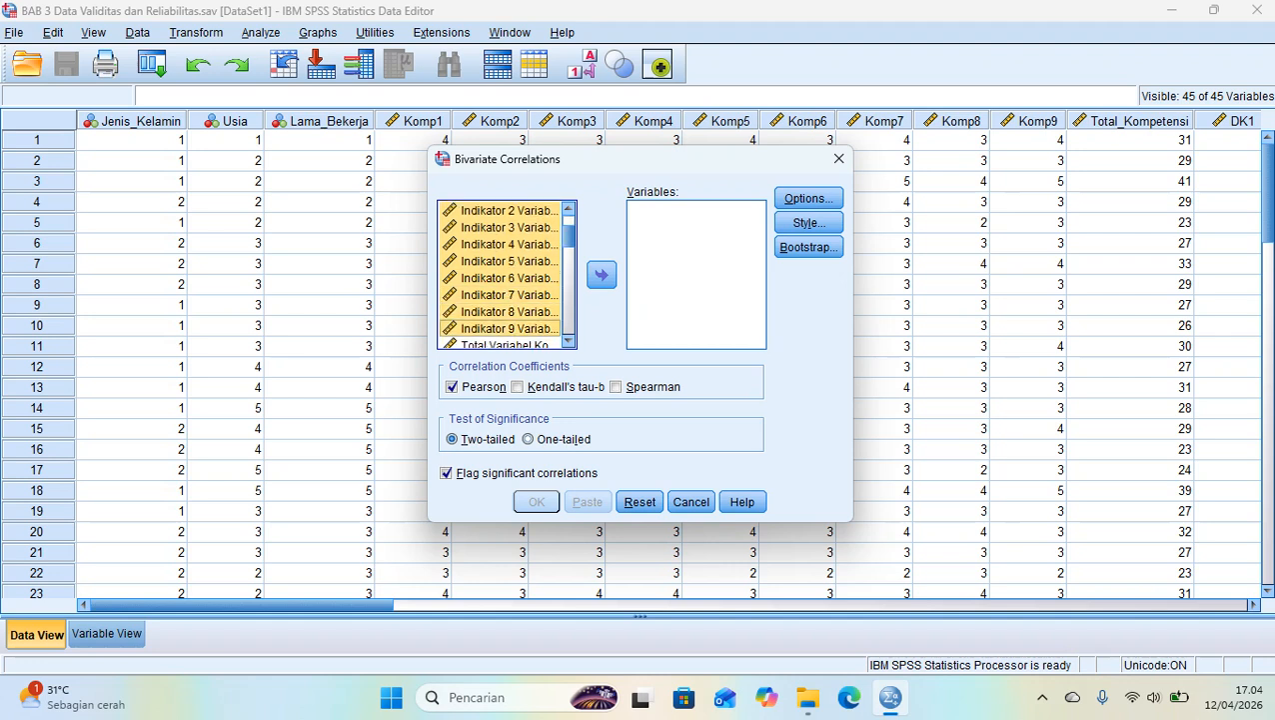
scroll(499, 277, "down", 1)
key("shift+Down")
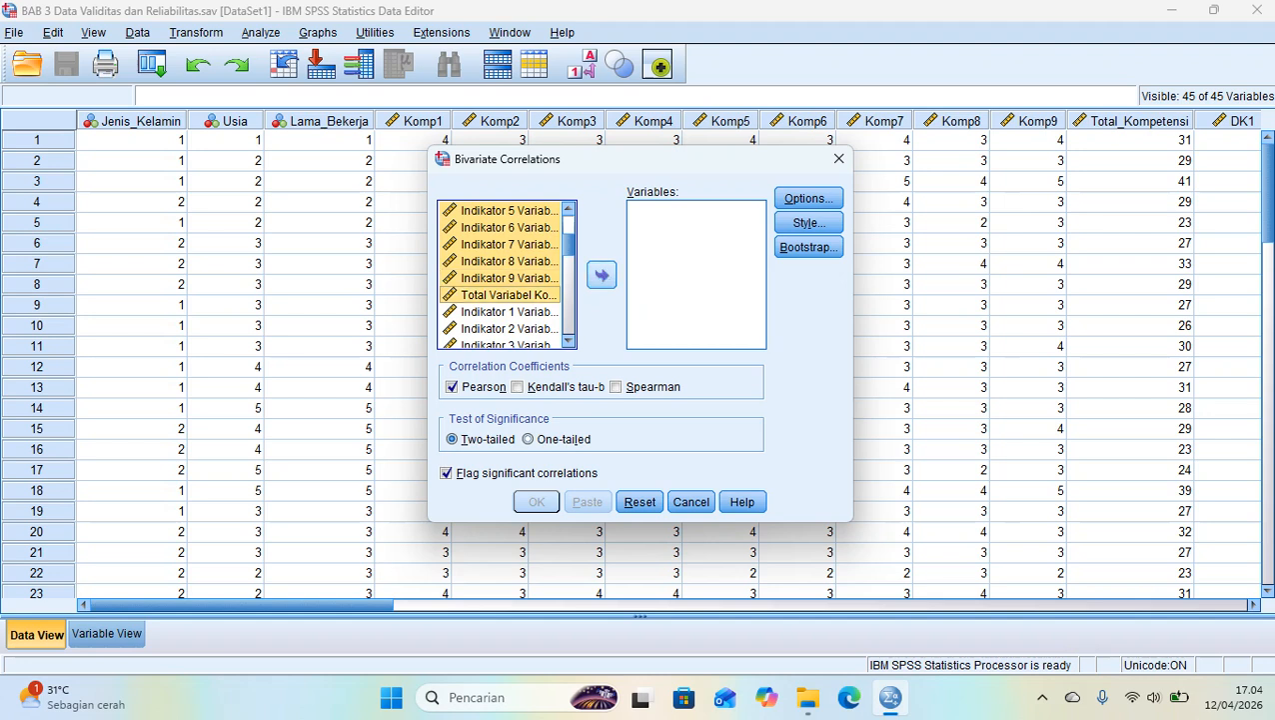
left_click(601, 275)
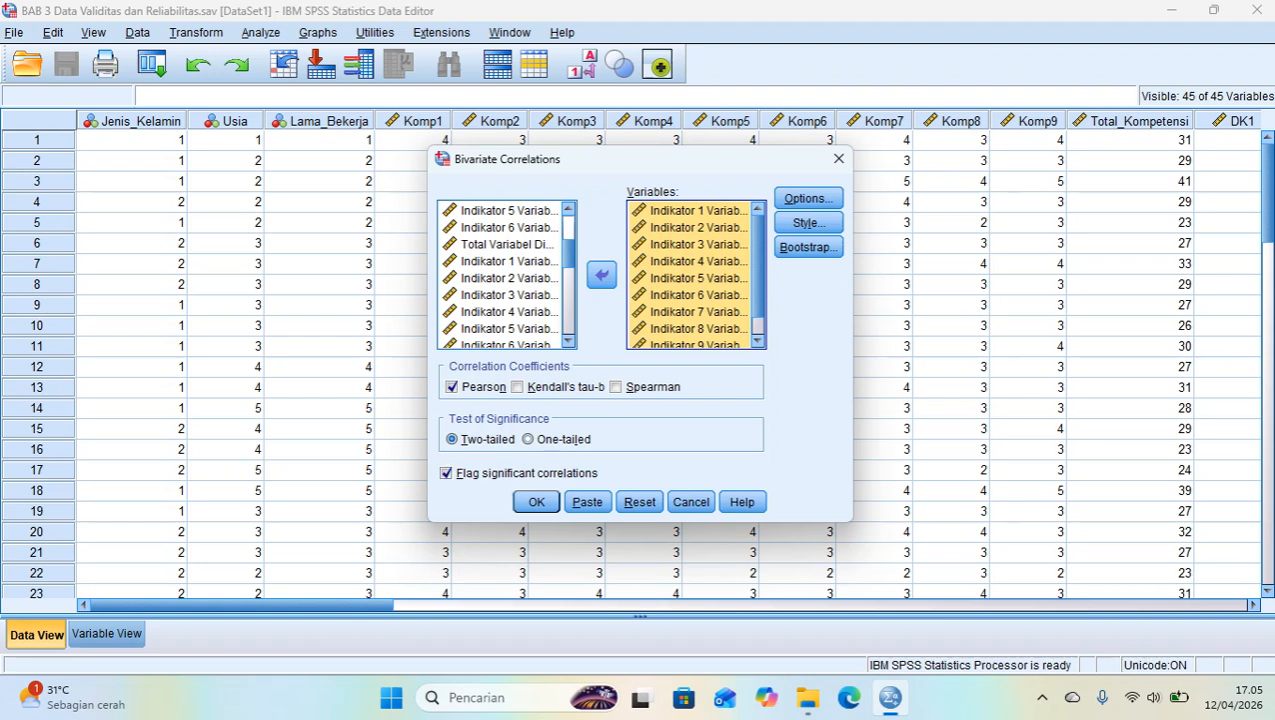
left_click(536, 501)
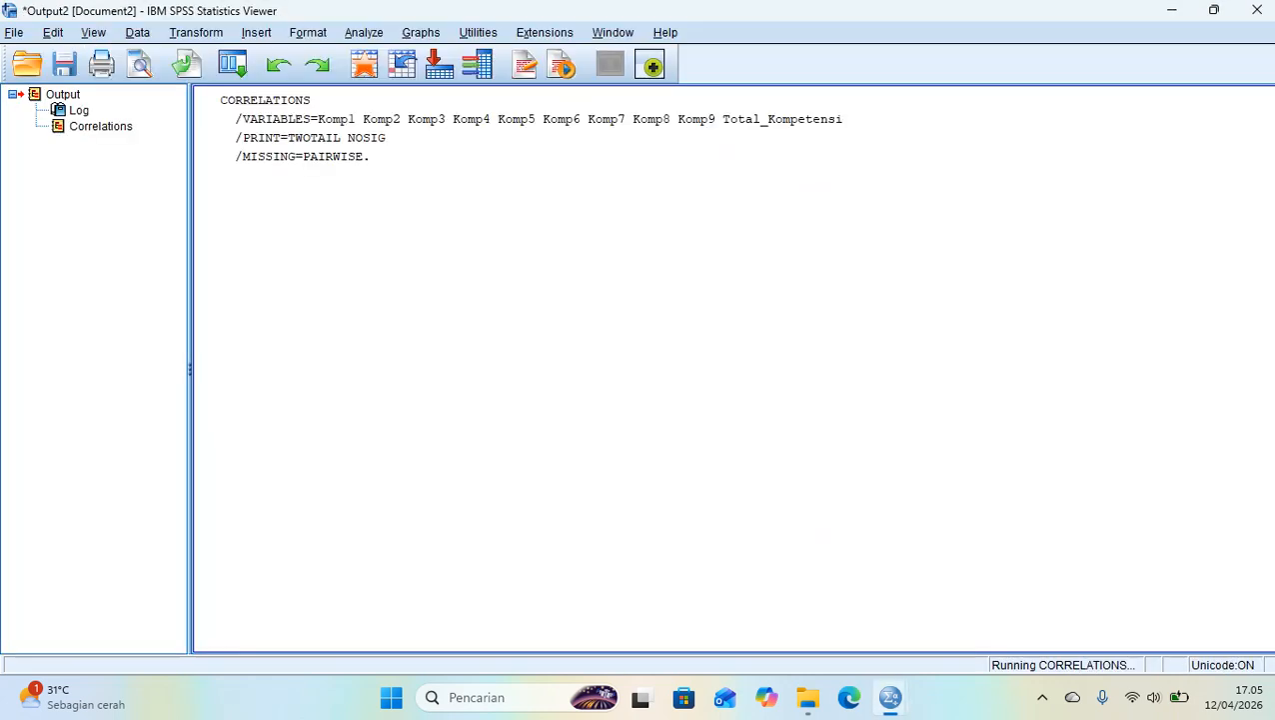
scroll(729, 365, "up", 1)
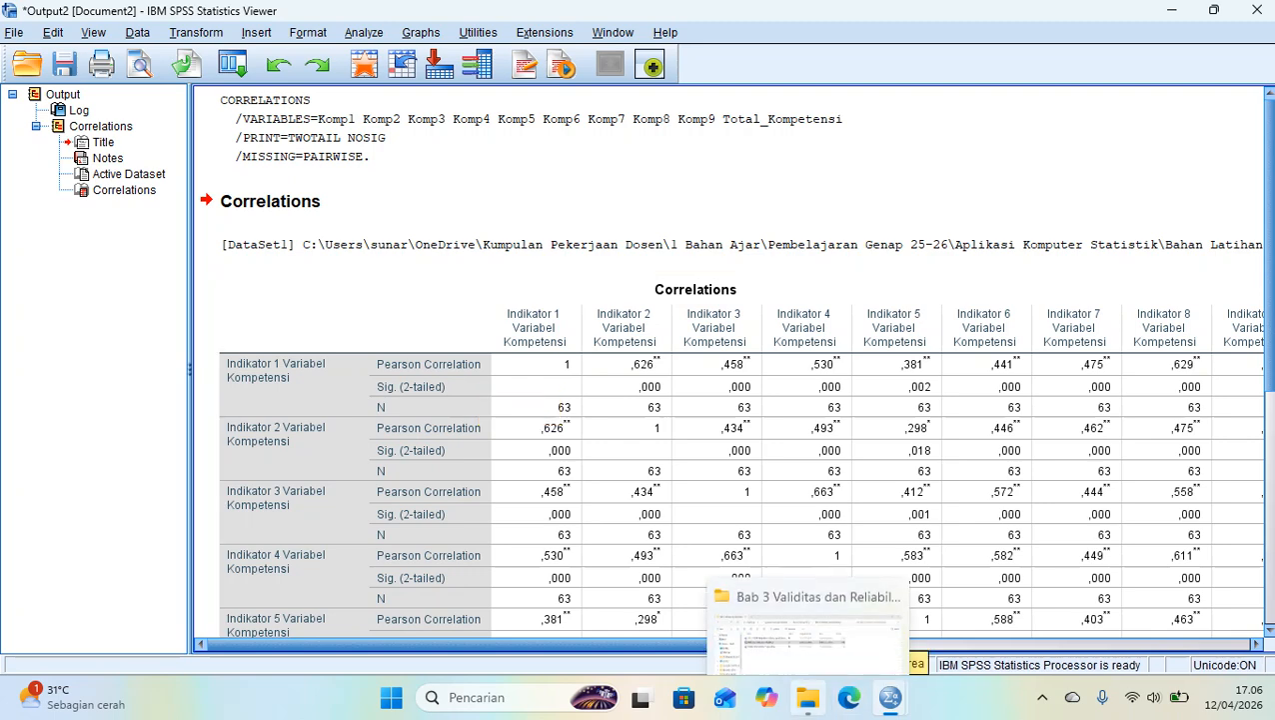
Step: Open the tabel-r-product-moment-big-sample document in Word from the Bab 3 Validitas dan Reliabilitas folder
left_click(808, 696)
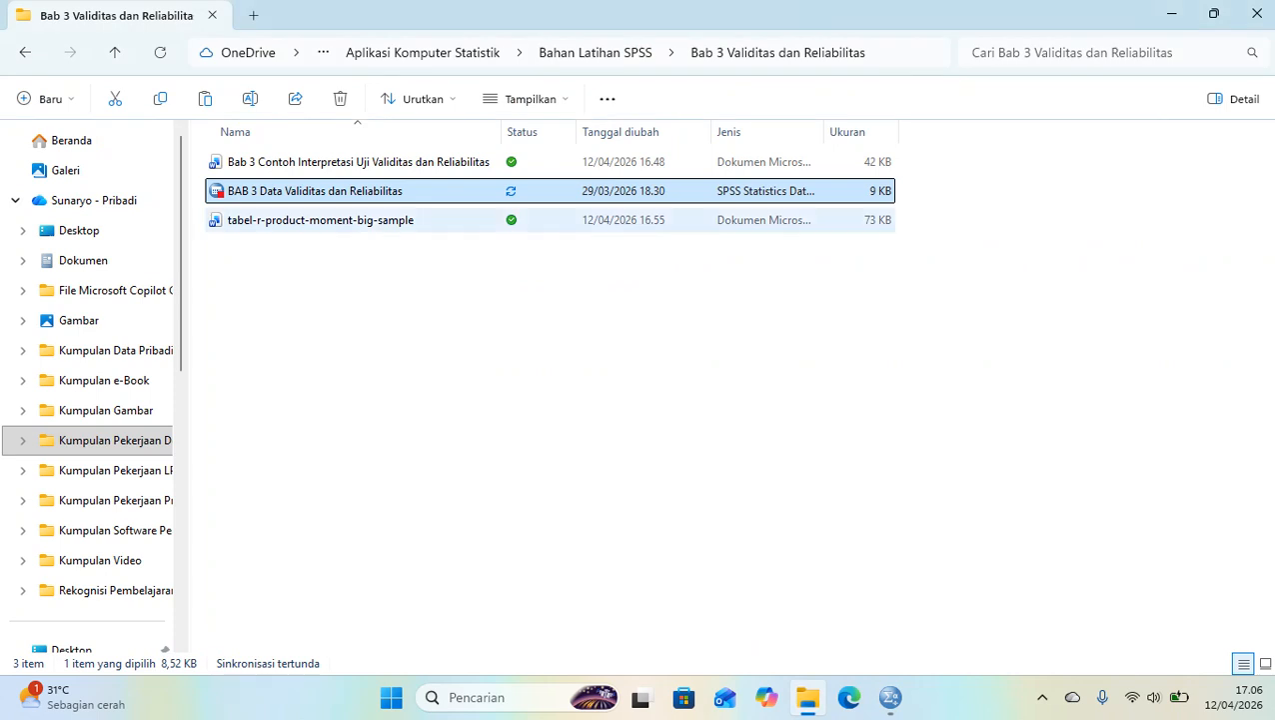
double_click(309, 220)
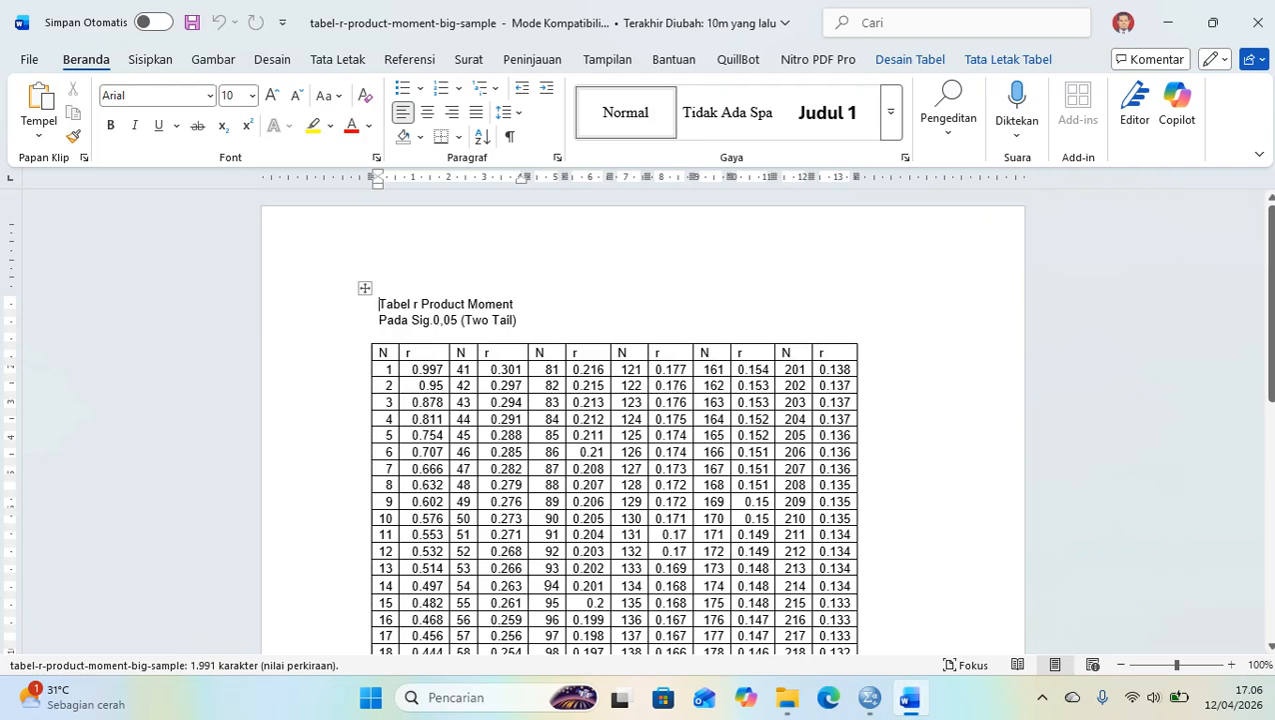
scroll(643, 420, "up", 5)
scroll(642, 419, "up", 2)
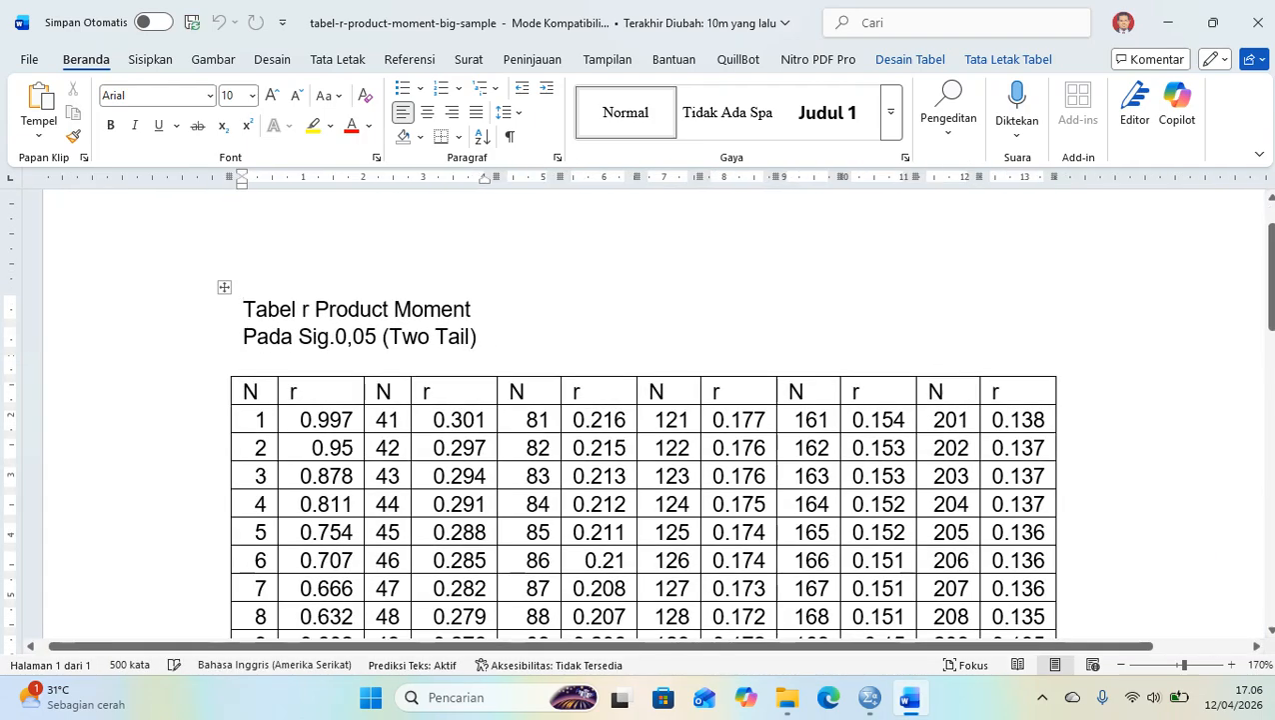
scroll(642, 420, "down", 1)
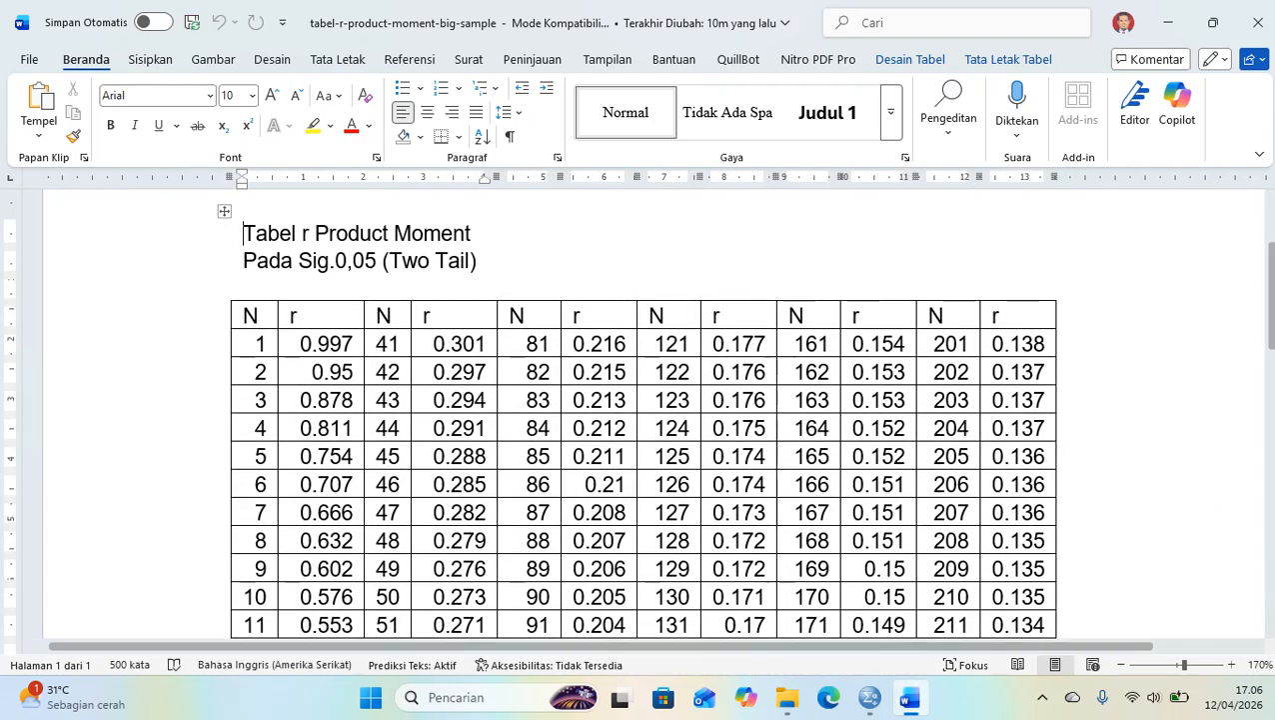
Step: Switch back to the SPSS Output2 viewer and examine each indicator's correlation in the Total Variabel Kompetensi column
left_click(870, 696)
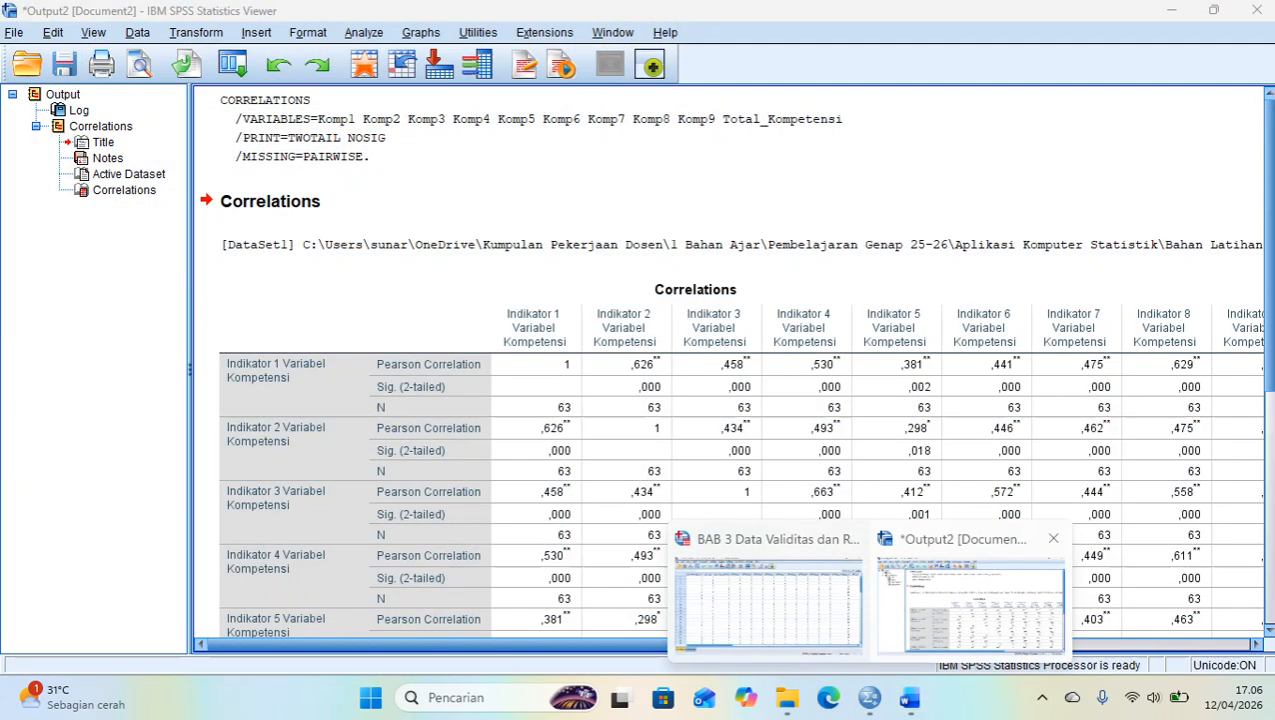
left_click(969, 600)
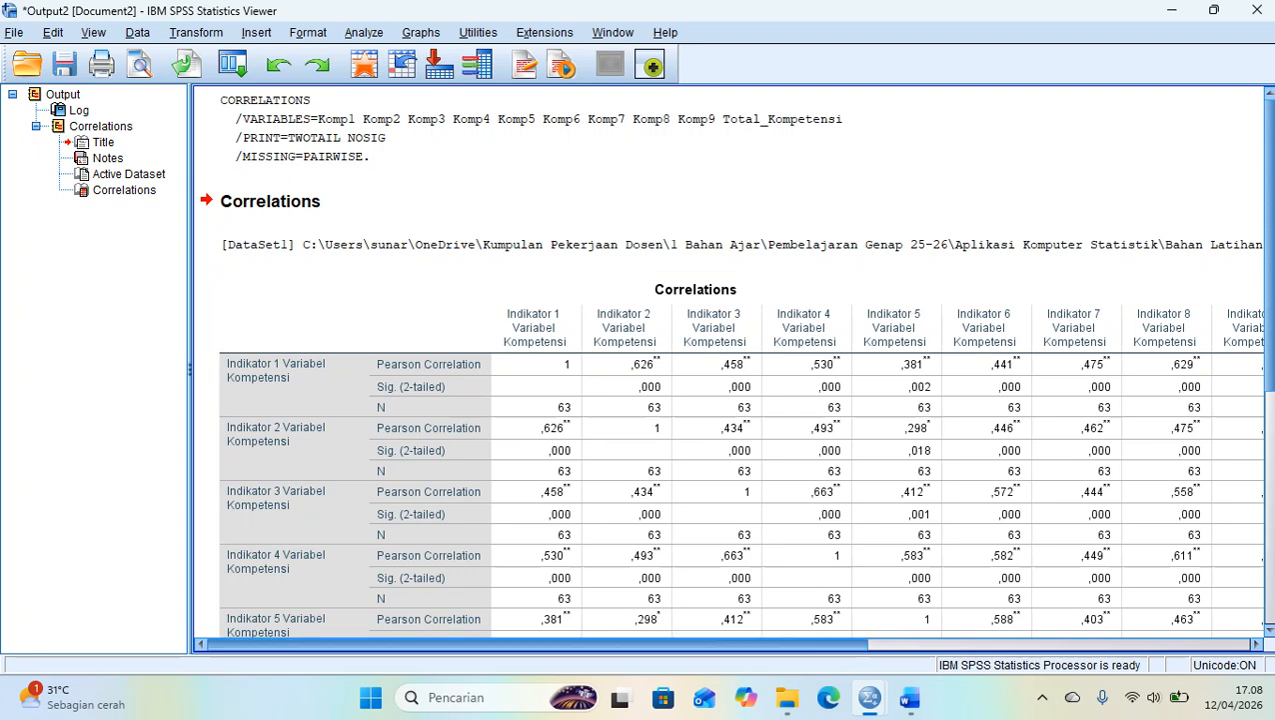
left_click_drag(700, 644, 979, 662)
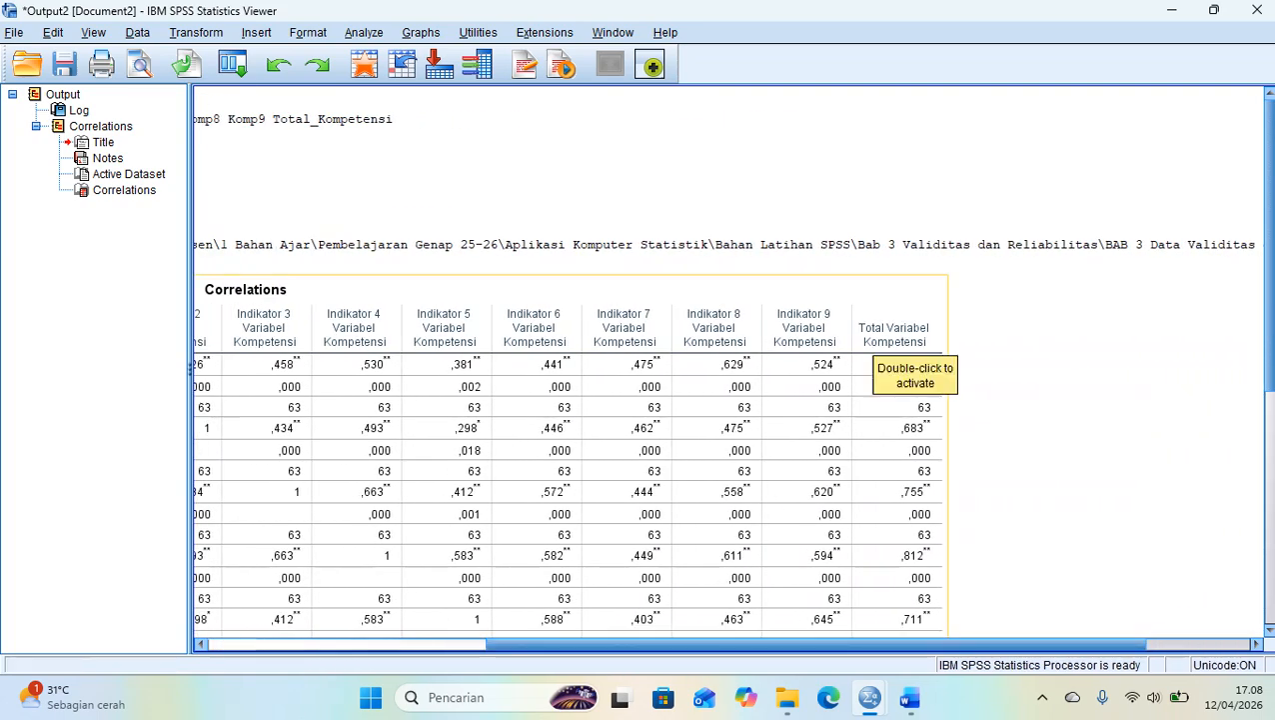
scroll(879, 350, "down", 1)
scroll(880, 350, "up", 1)
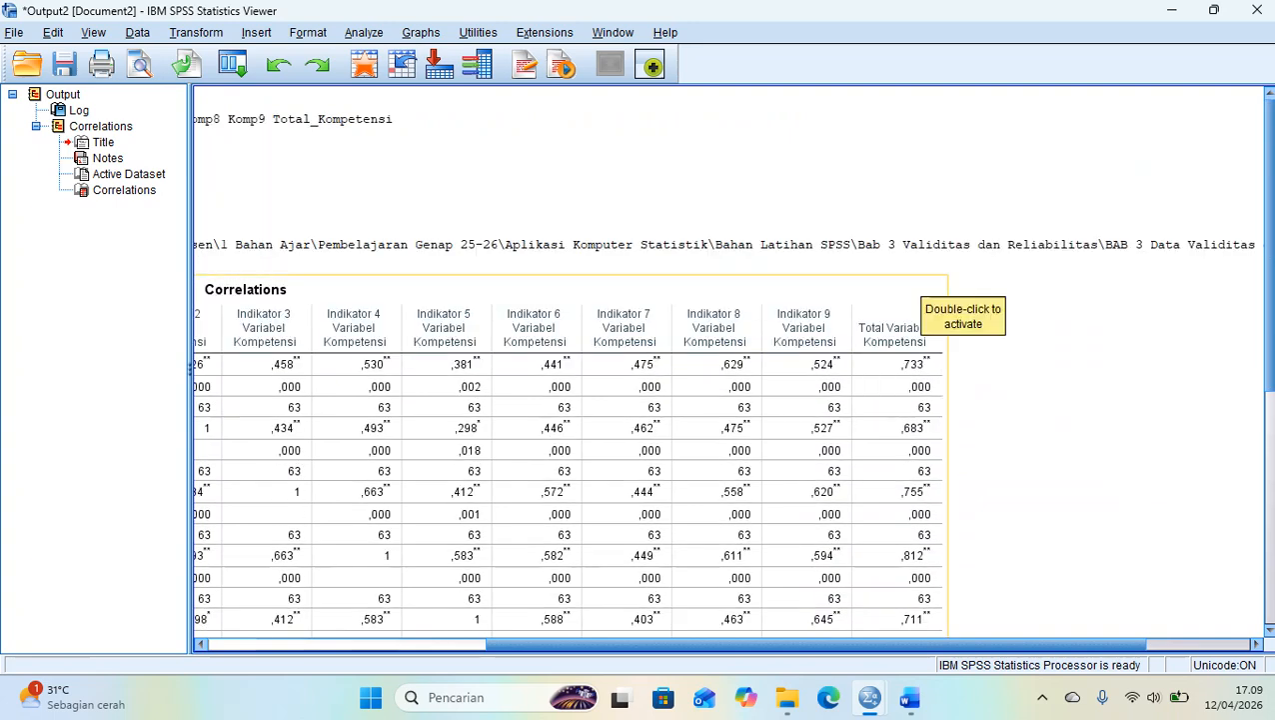
scroll(915, 290, "down", 1)
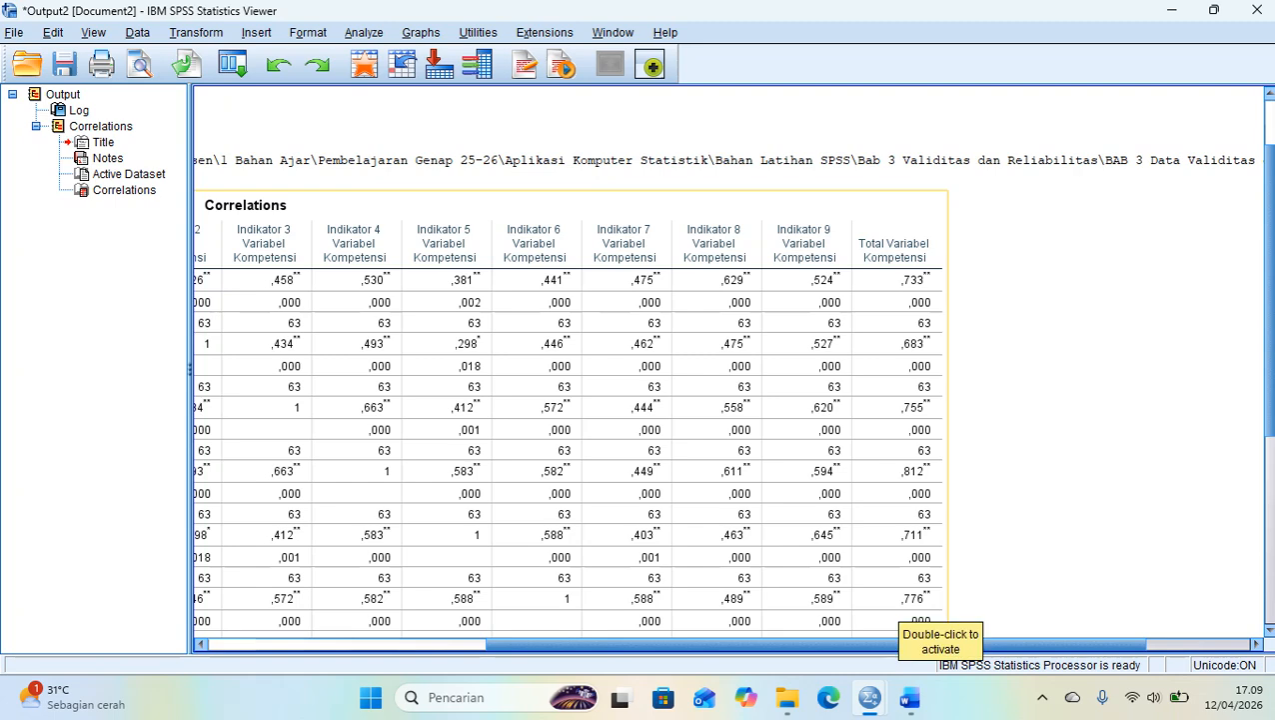
Step: Switch to the r table document in Word and add the line "Menentukan Derajat Kebebasan (Degree of Freedom)" below the table
left_click(909, 698)
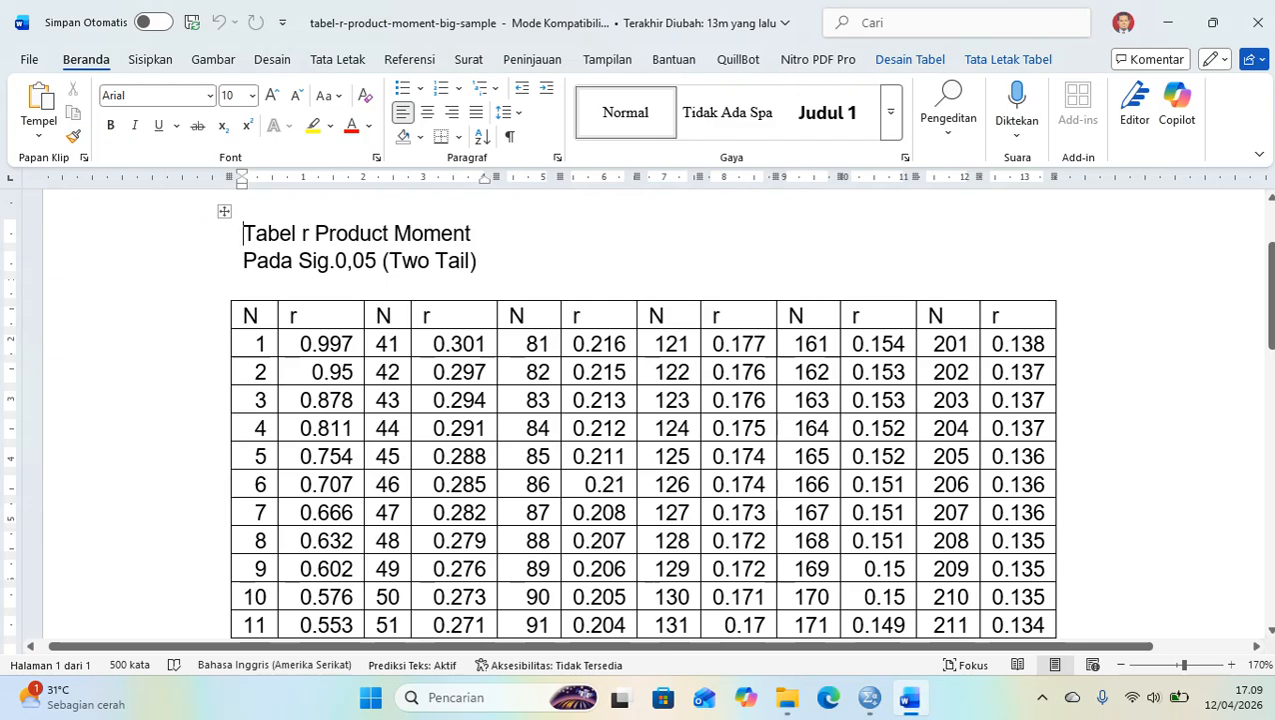
scroll(642, 414, "down", 15)
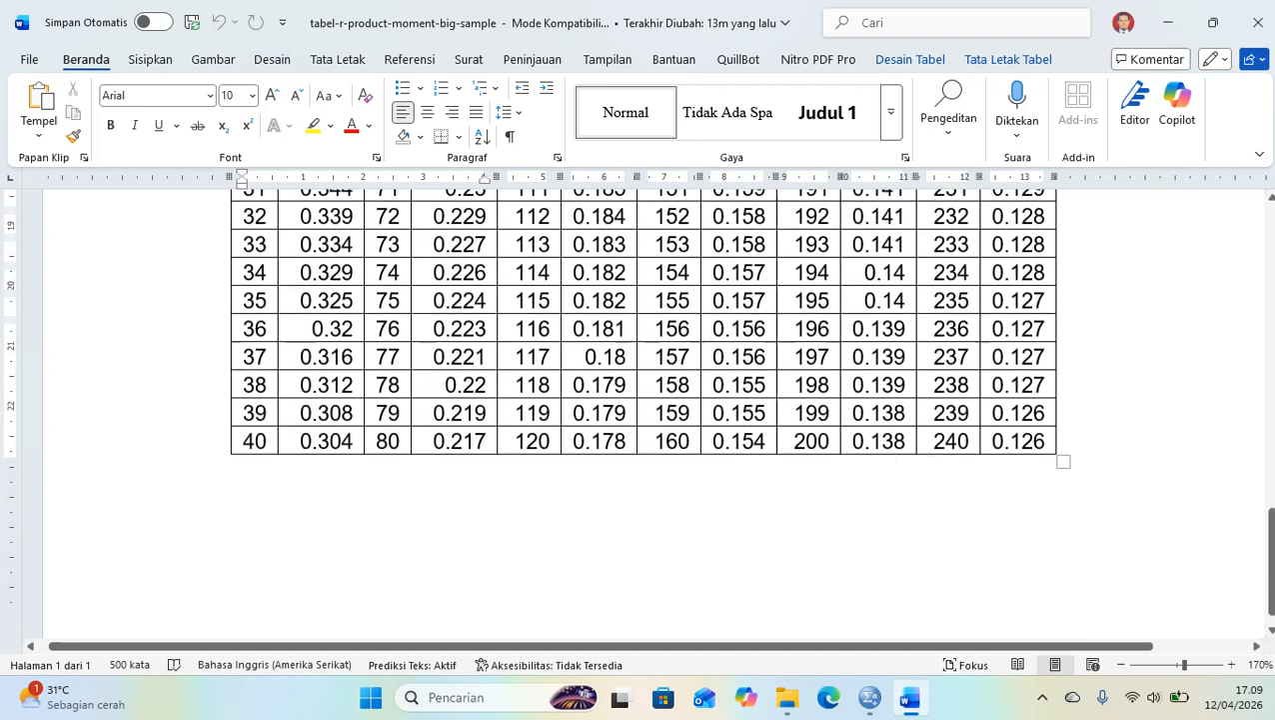
scroll(643, 400, "down", 3)
left_click(137, 334)
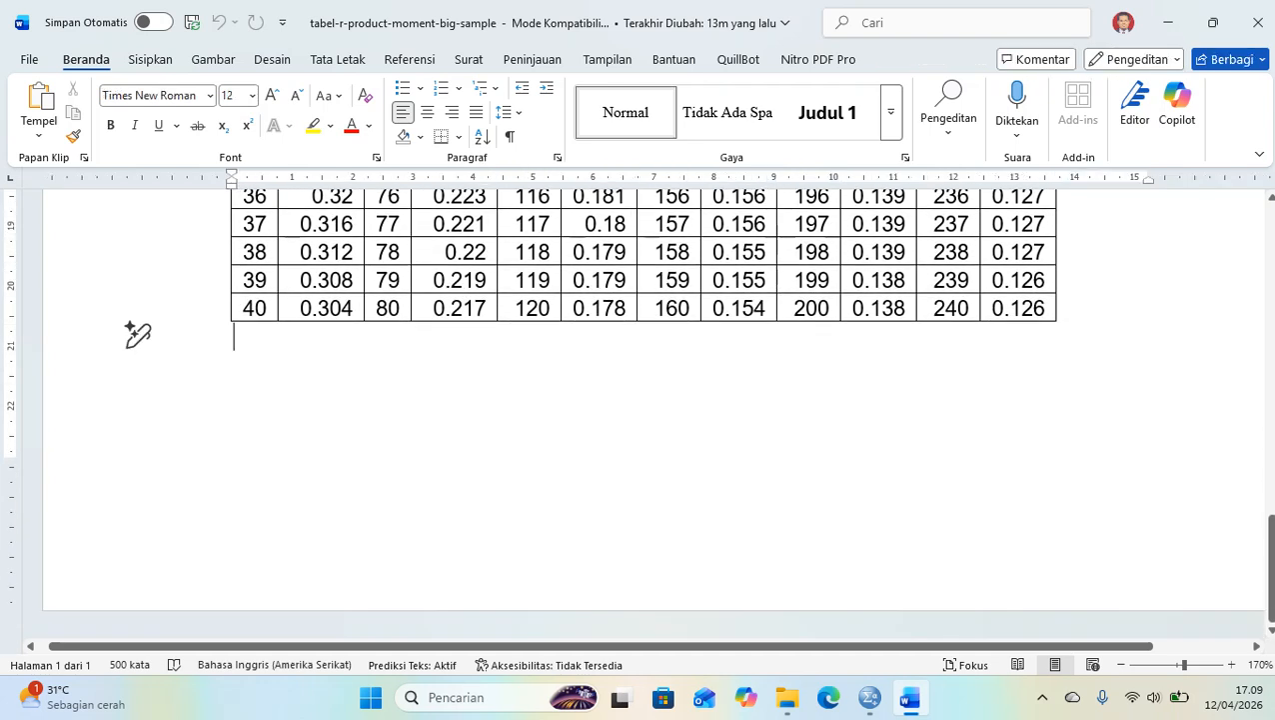
key("Return")
type("M")
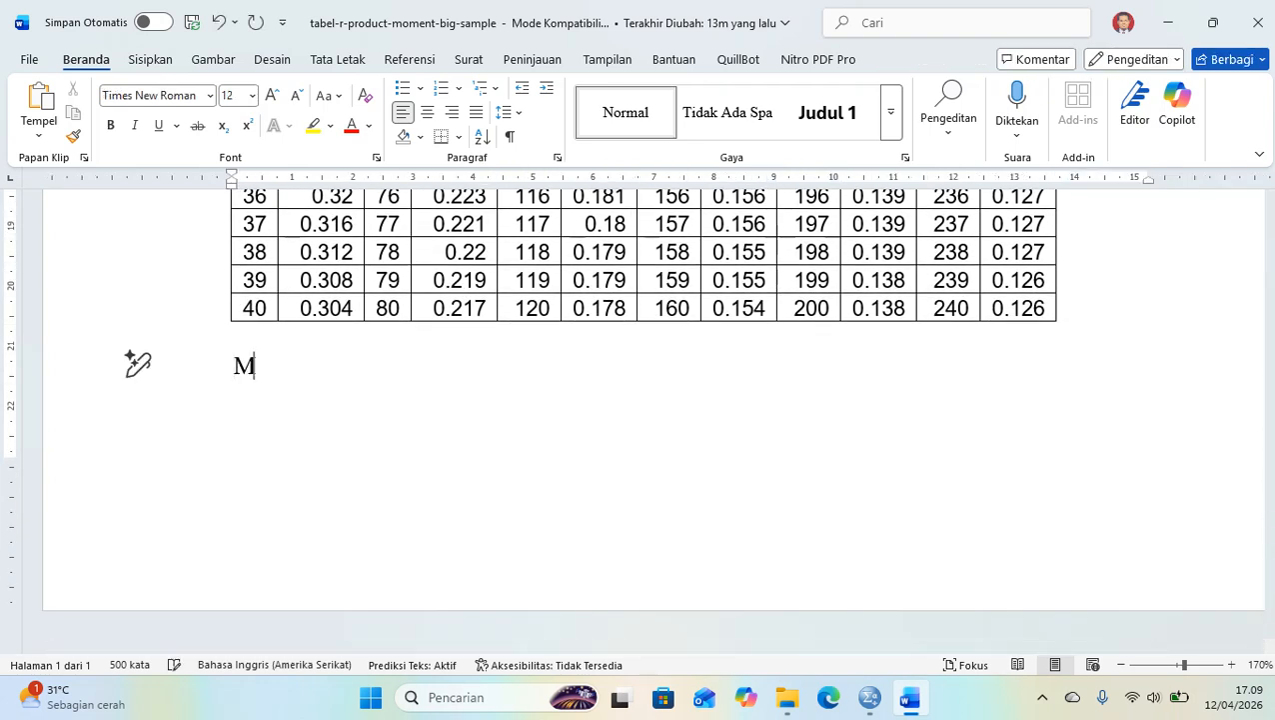
type("enentukan D")
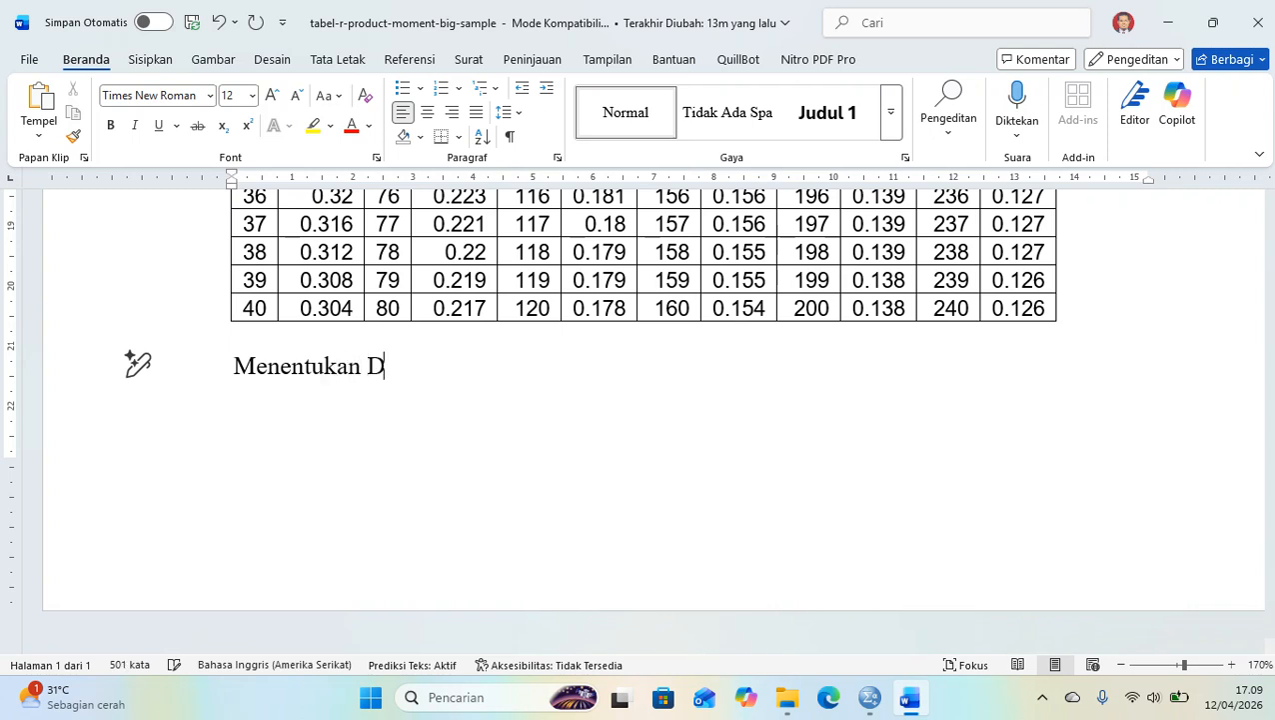
type("erajat Kebebsan")
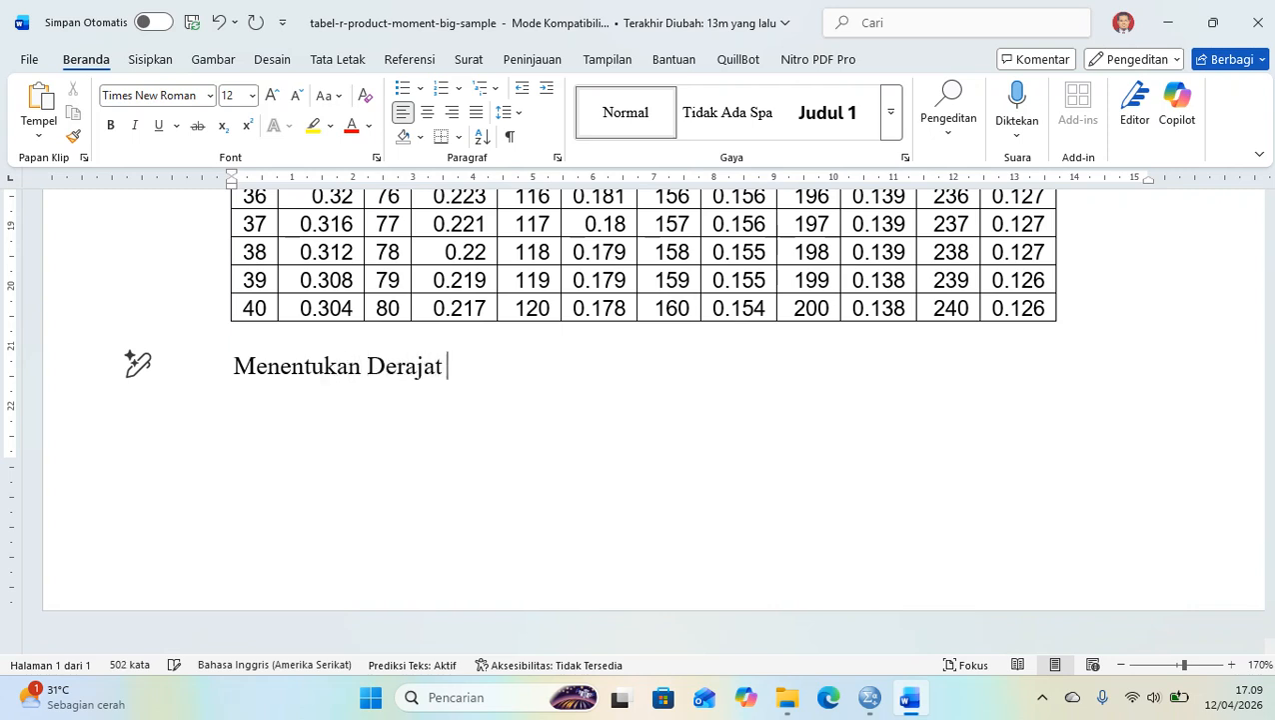
key("BackSpace")
key("BackSpace")
type("asan (Degree of P")
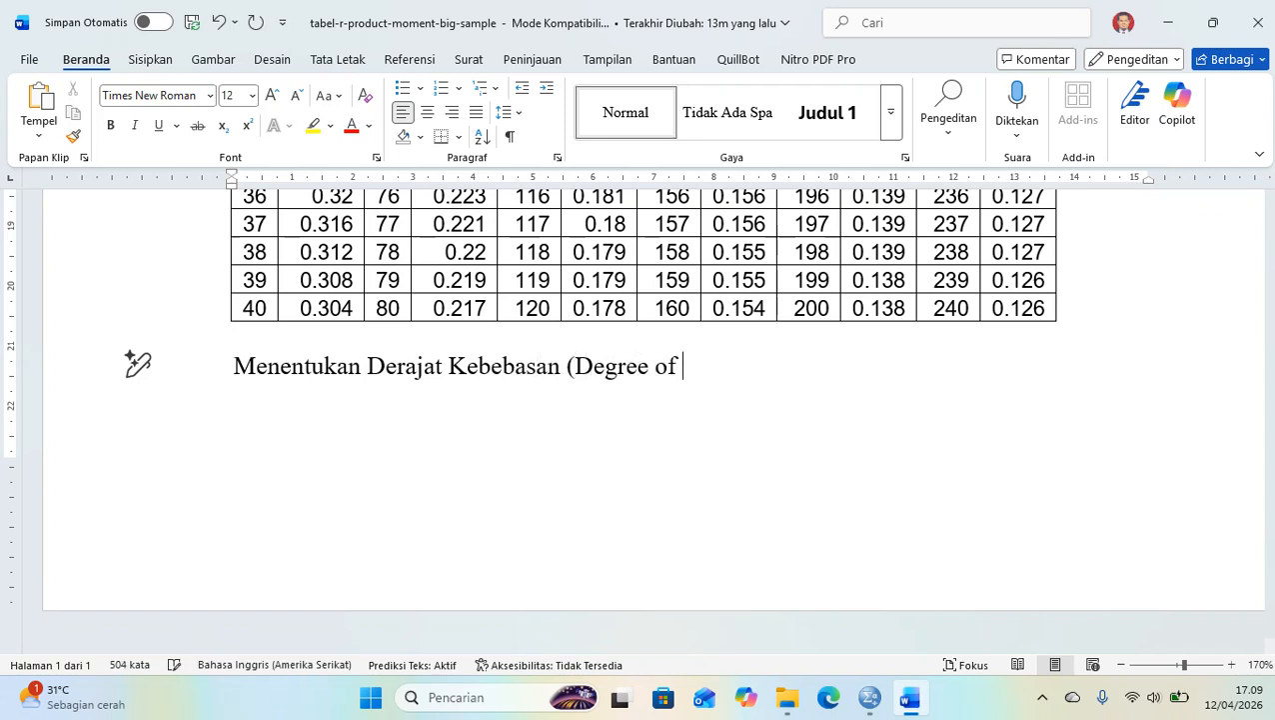
key("BackSpace")
type("freed")
key("BackSpace")
key("BackSpace")
key("BackSpace")
key("BackSpace")
key("BackSpace")
type("Freedom)")
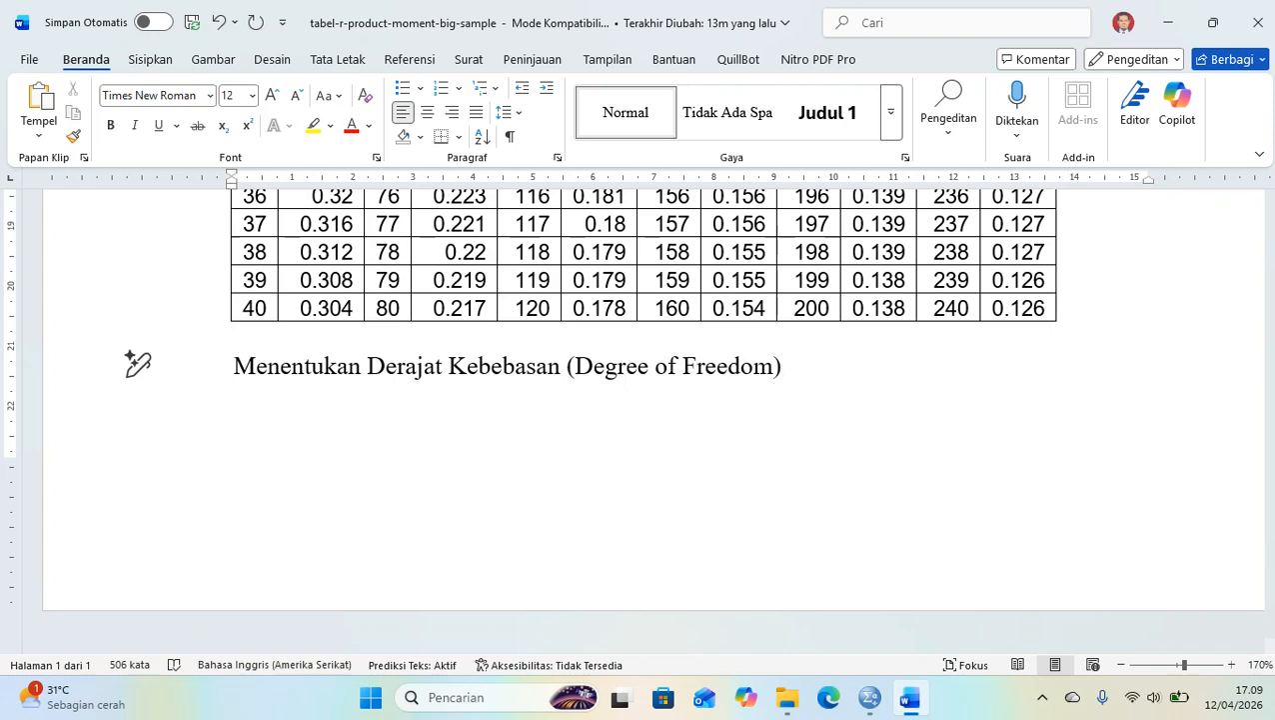
Step: Extend the "Menentukan Derajat Kebebasan (Degree of Freedom)" line with a right-arrow symbol followed by "n – 2"
left_click(150, 59)
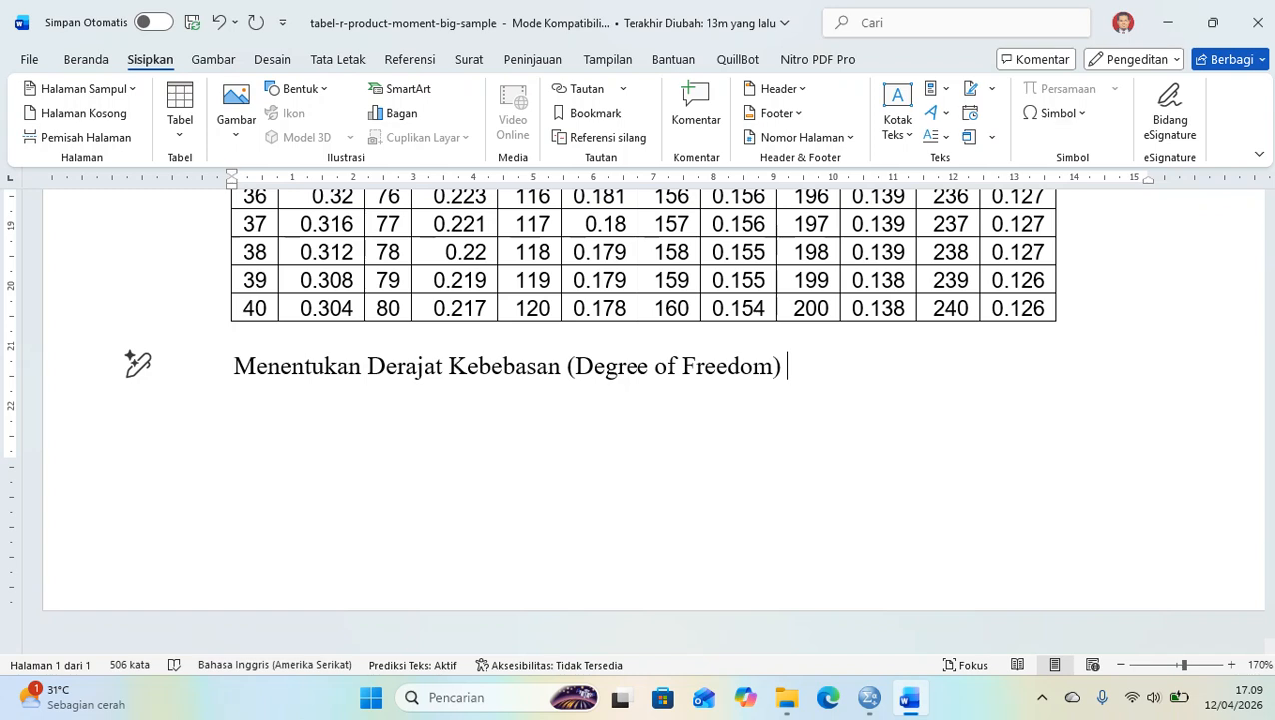
left_click(1056, 112)
left_click(1036, 139)
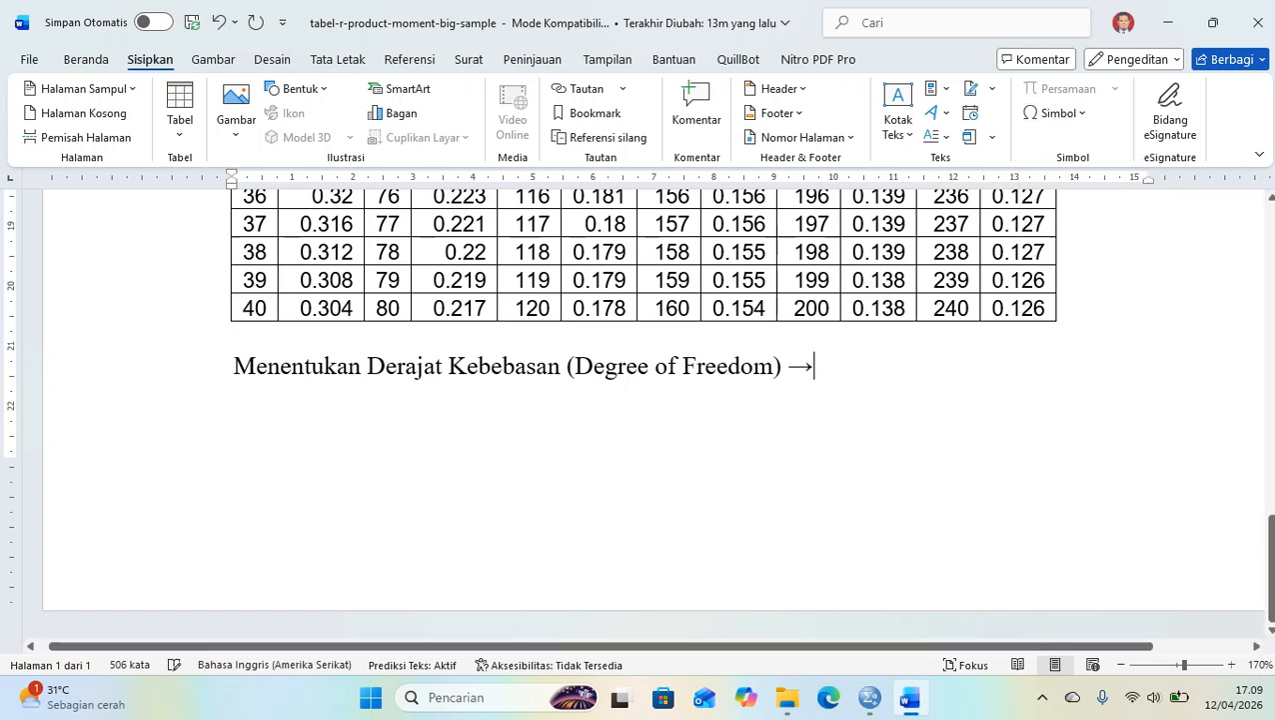
type("n ")
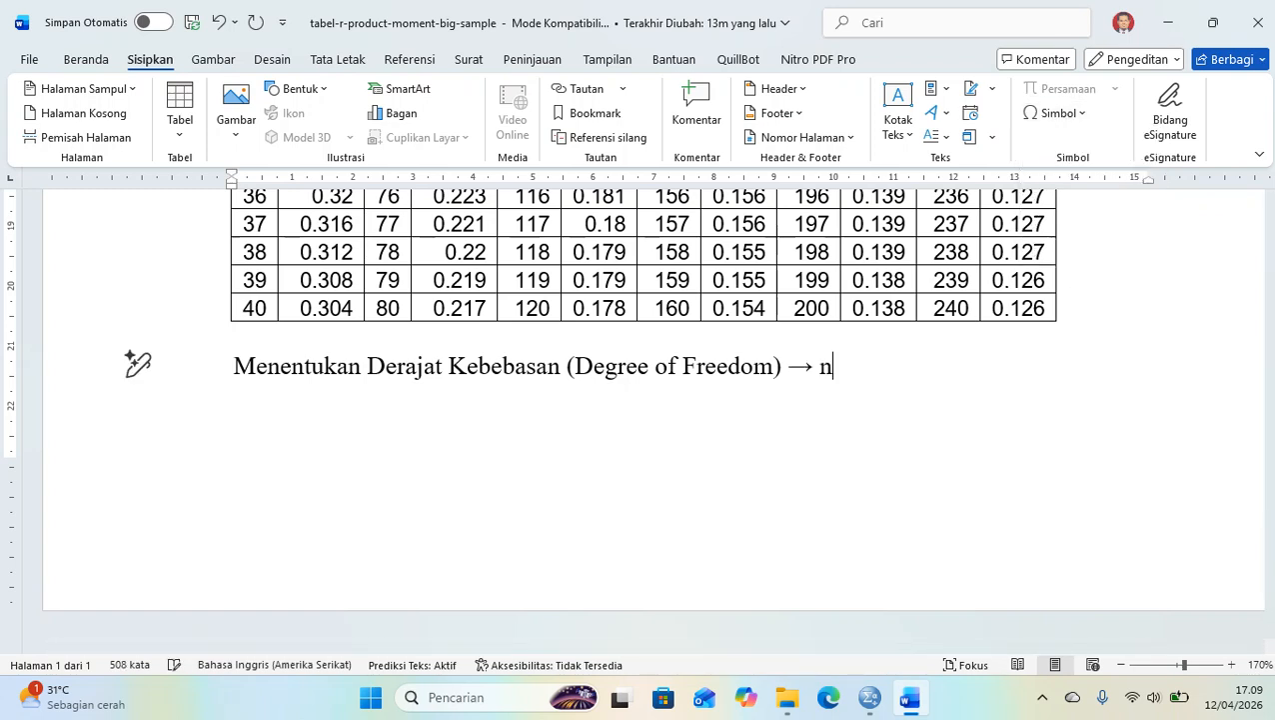
type("- 2")
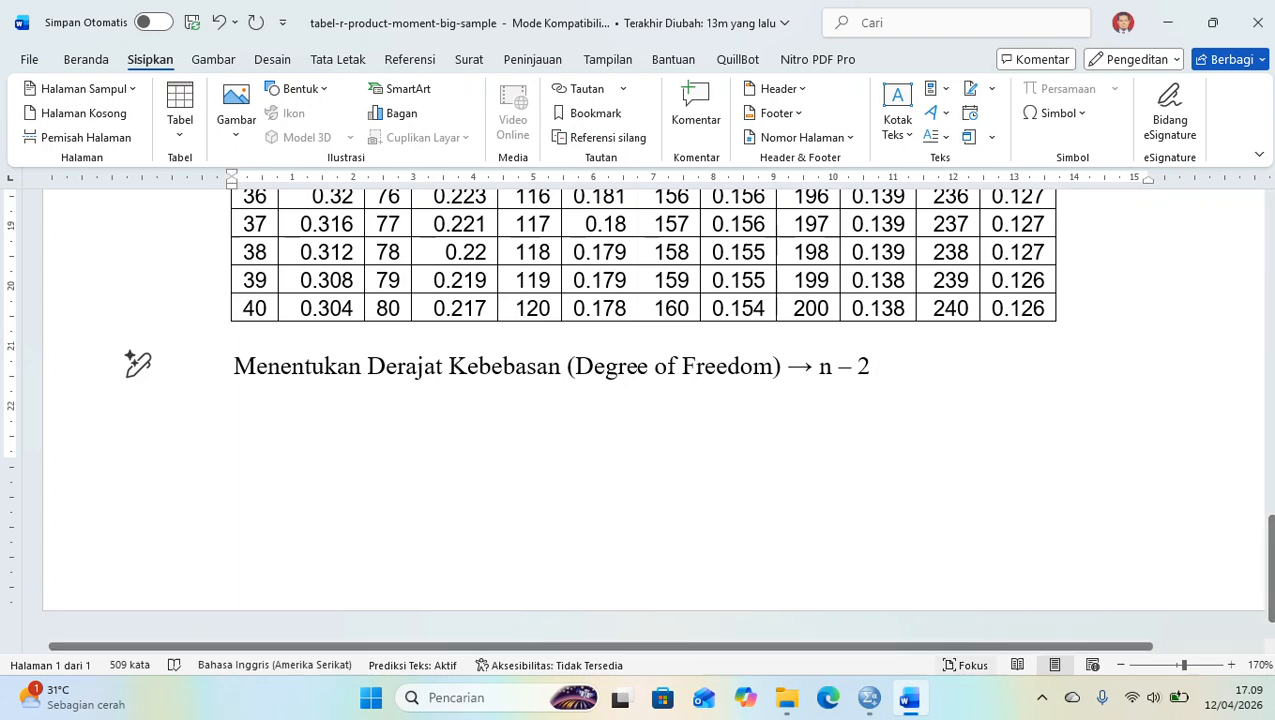
Step: Check the sample size N in the SPSS Output2 Correlations table, and return to the r table document in Word
left_click(869, 697)
left_click(970, 599)
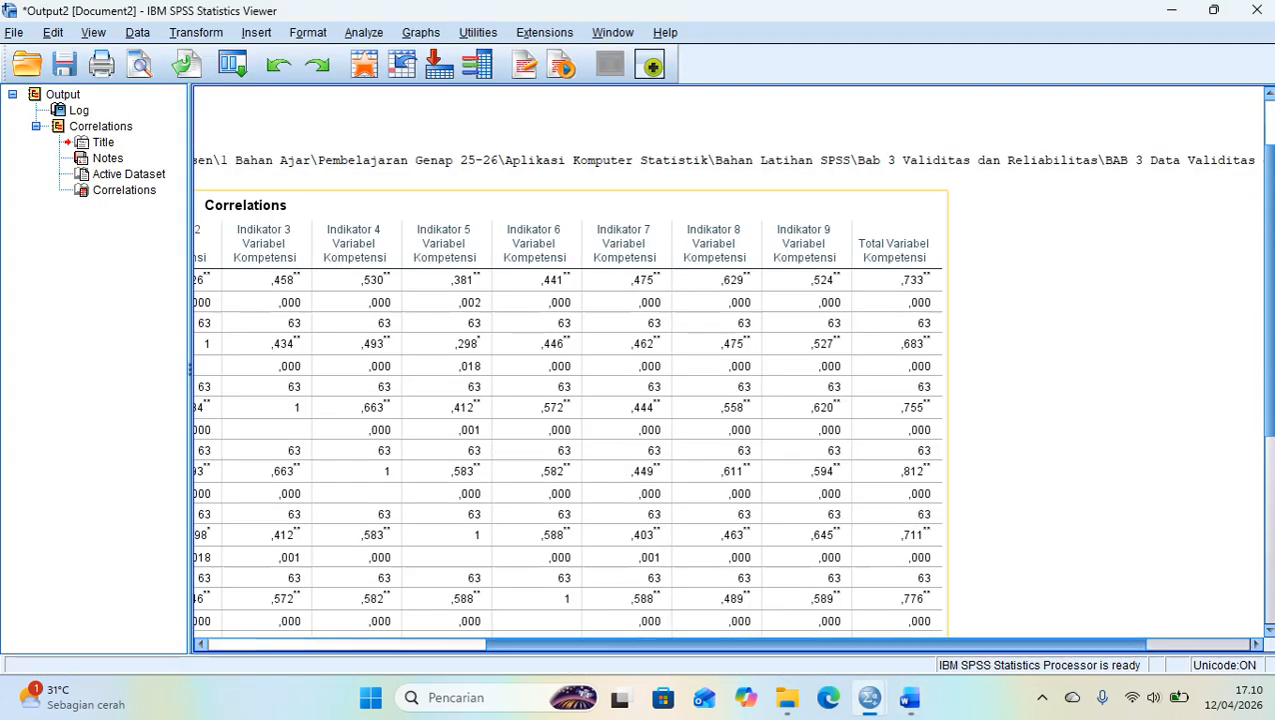
scroll(727, 379, "left", 10)
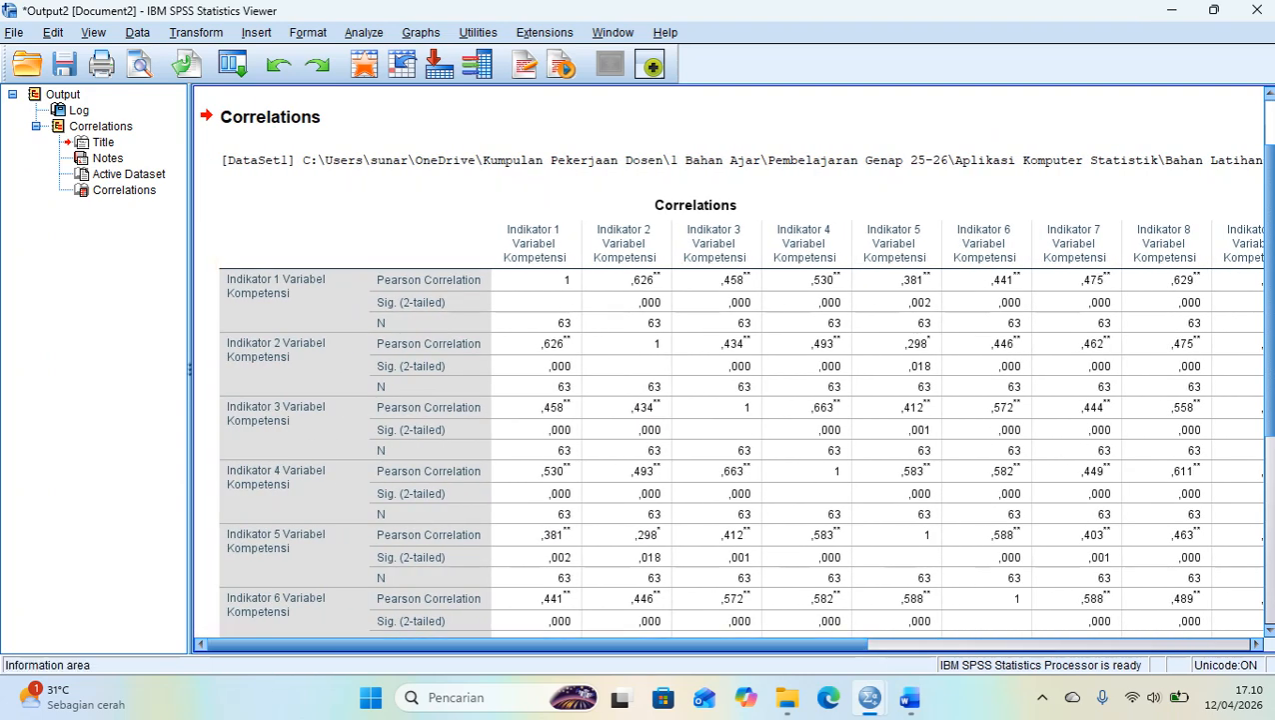
left_click(909, 696)
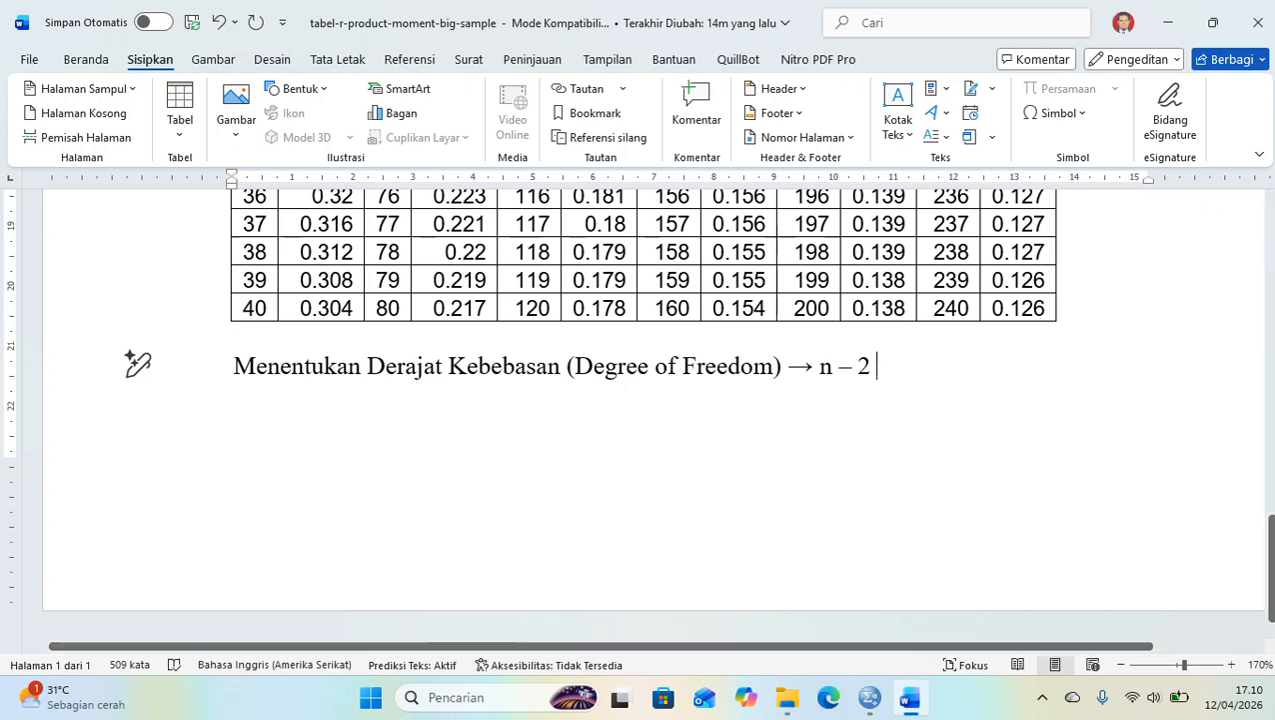
Step: Add a new line below the formula with "DF" indented beneath the end of "(Degree of Freedom)"
key("Return")
key("Tab")
key("Tab")
key("Tab")
key("Tab")
key("Tab")
key("Tab")
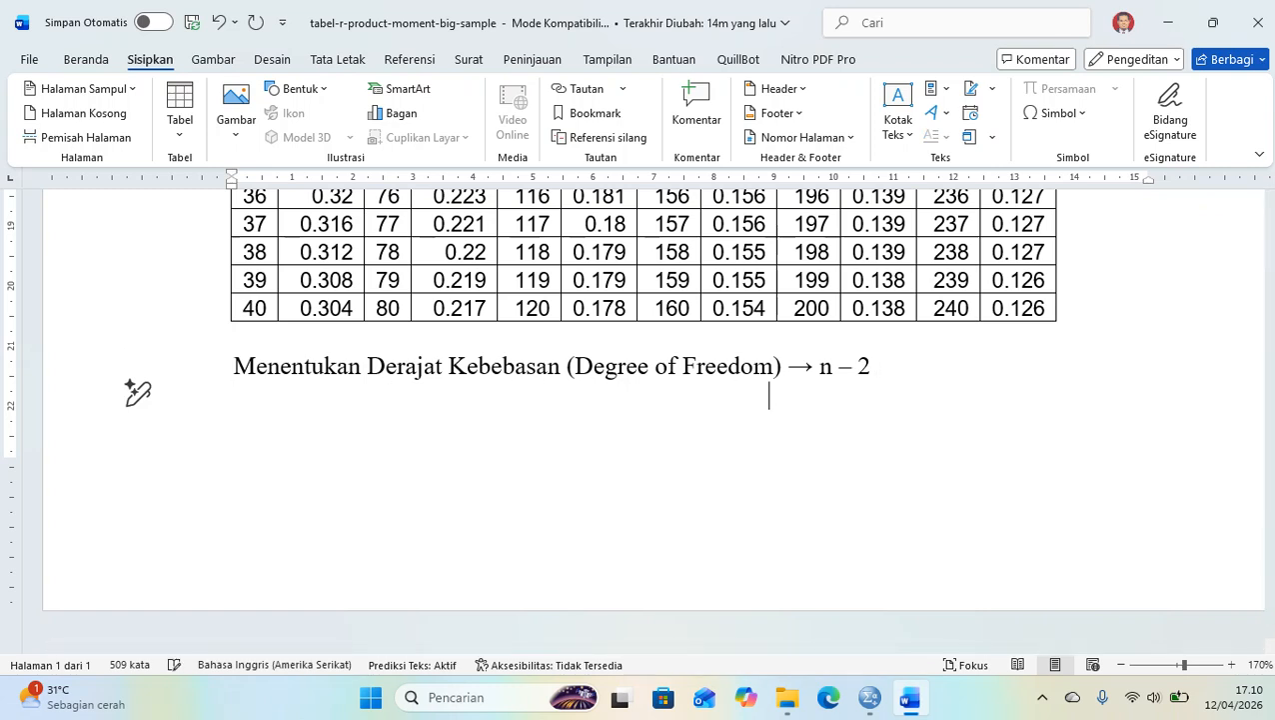
key("BackSpace")
type("DF")
Step: Copy the "→ n – 2" expression and insert a tab space before its arrow in the Degree of Freedom line
key("Up")
key("Left")
key("shift+Right")
key("shift+Right")
key("shift+Right")
key("shift+Right")
key("shift+Right")
key("shift+Right")
key("shift+Right")
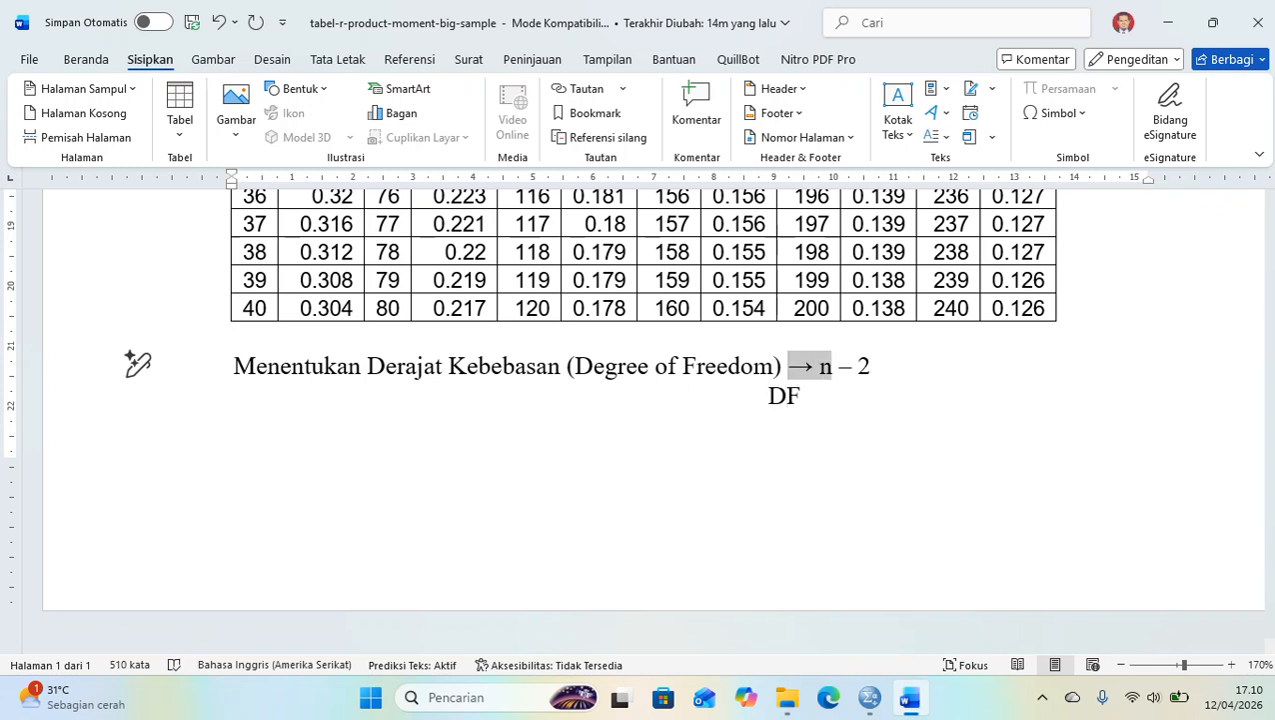
key("ctrl+c")
key("Left")
key("Tab")
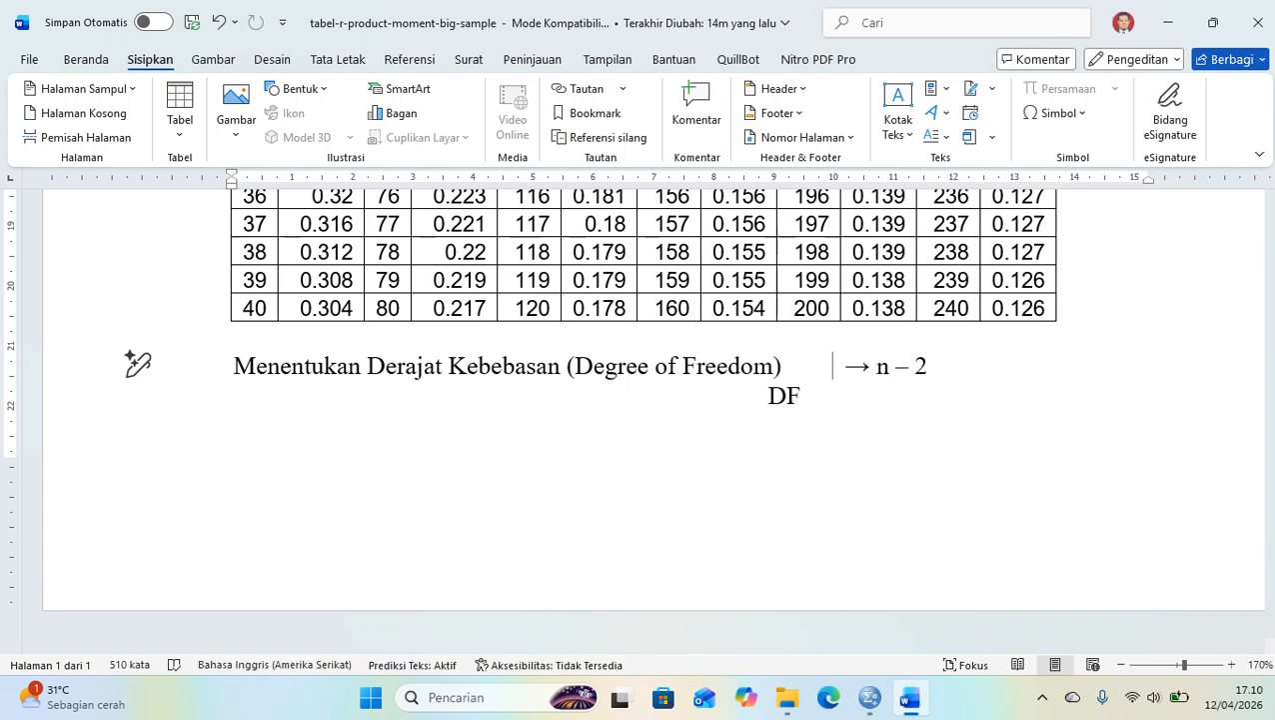
Step: Paste the copied expression tabbed after "DF" and change it to read "→ 63 – 2 = 61"
key("Down")
key("End")
key("Tab")
key("ctrl+v")
key("Left")
key("Left")
key("Left")
key("Left")
key("Left")
key("shift+Right")
type("63")
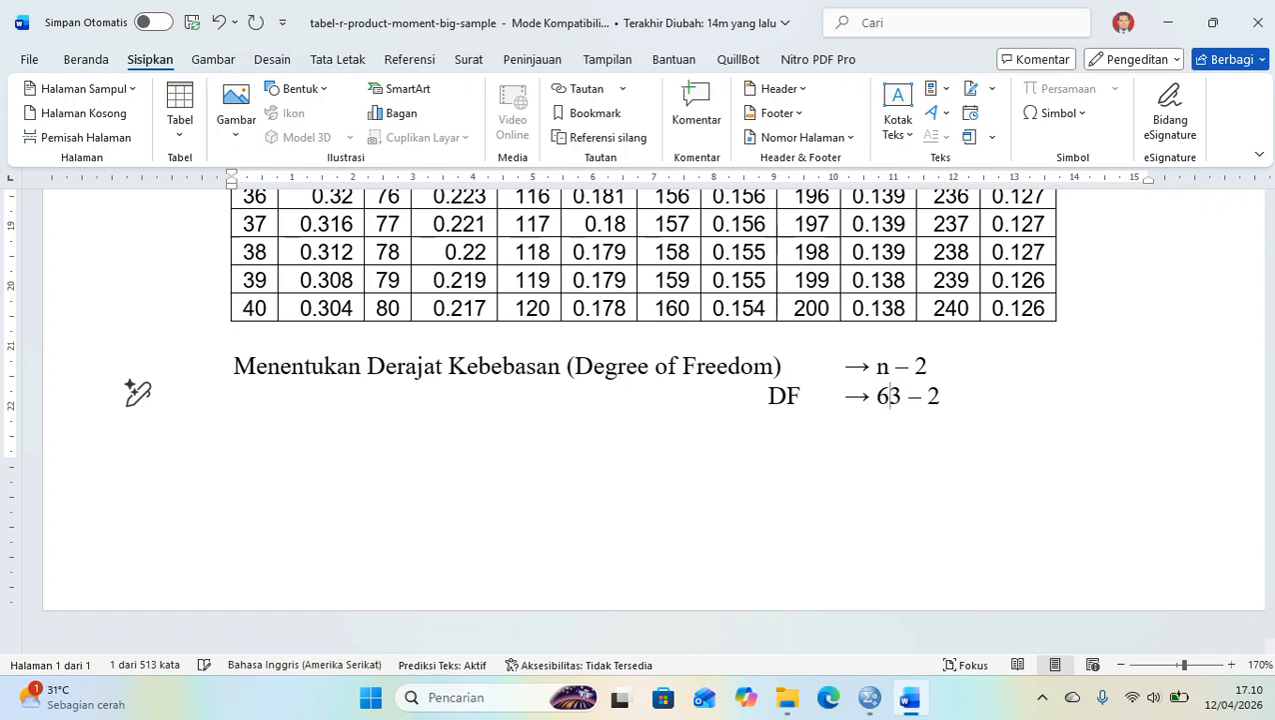
key("Right")
key("Right")
key("Right")
key("Right")
type("= 61")
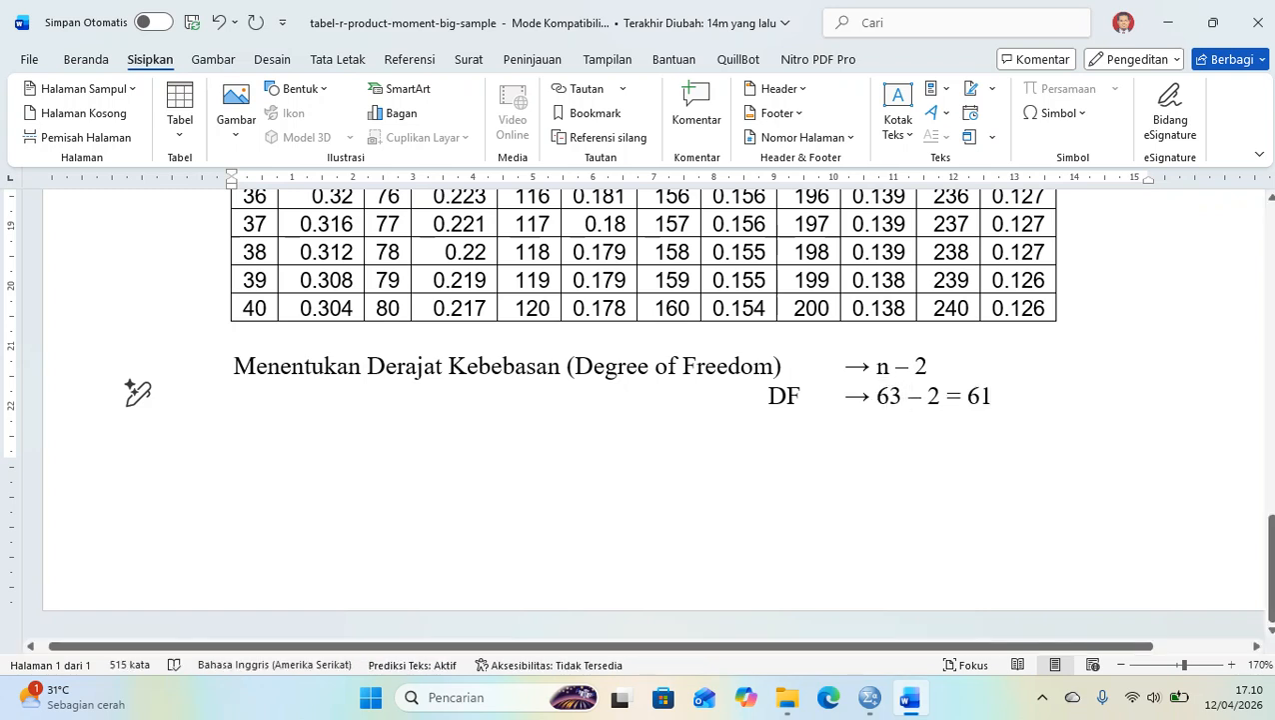
Step: Look up degree of freedom 61 in the r table and select its r value
scroll(640, 409, "up", 5)
scroll(640, 409, "up", 5)
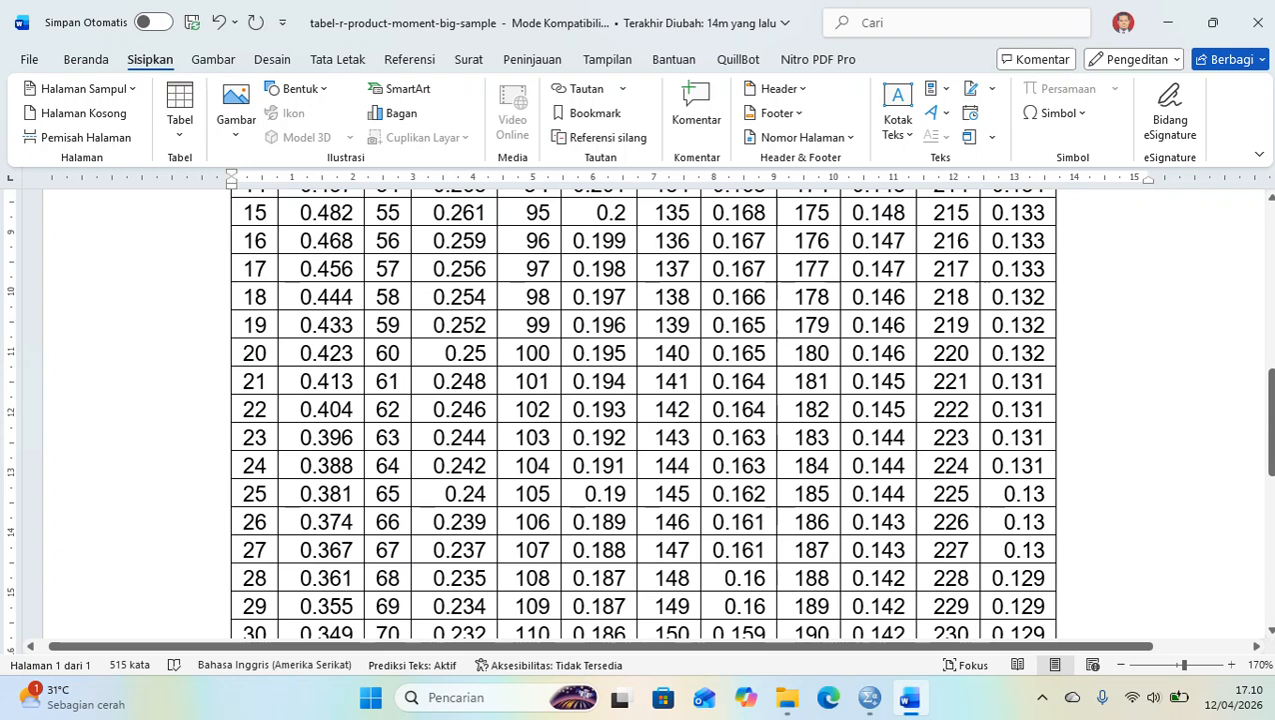
left_click_drag(434, 380, 486, 381)
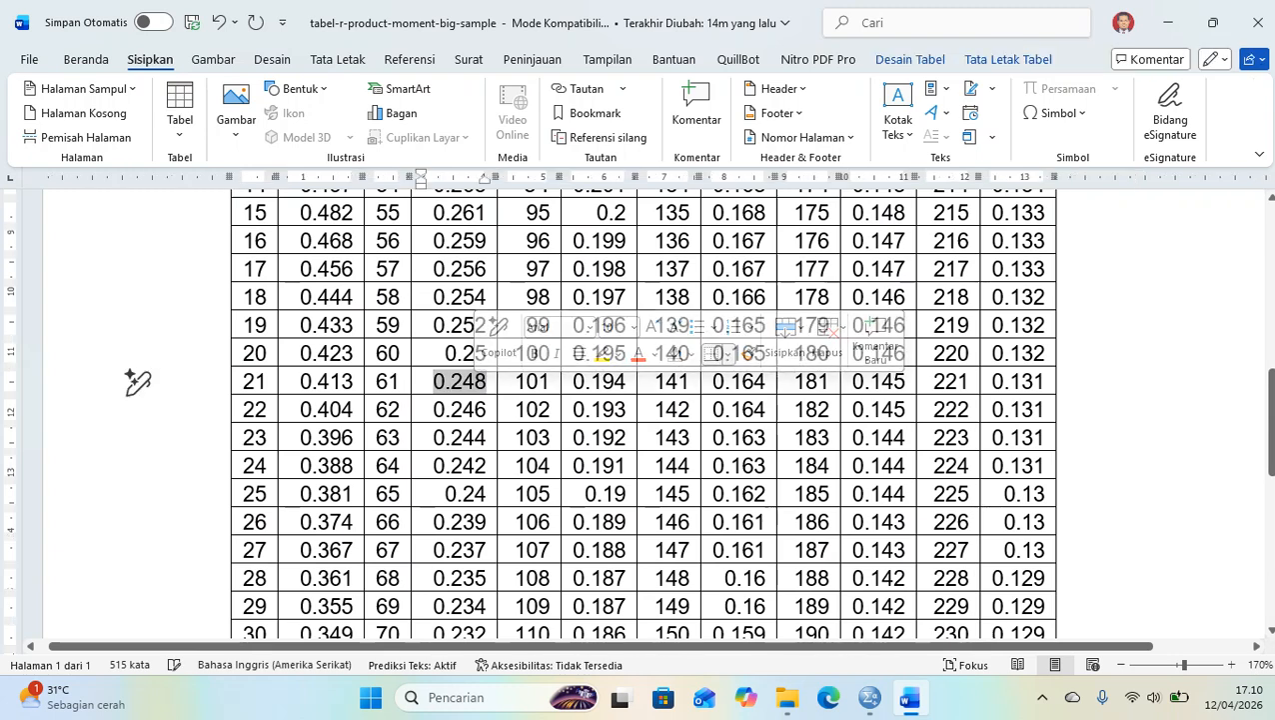
Step: Switch to the SPSS Output2 viewer and compare every indicator's Pearson correlation and significance in the Total Variabel Kompetensi column with the r table value
left_click(870, 696)
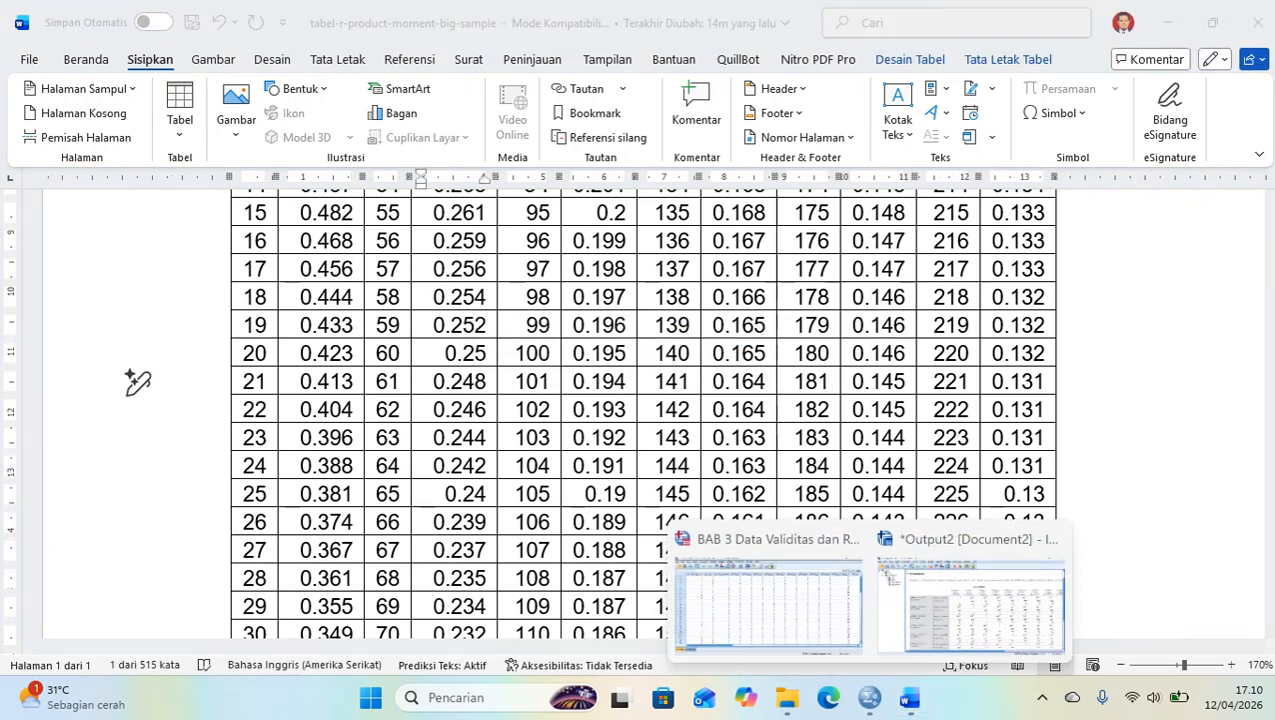
left_click(968, 598)
left_click_drag(738, 644, 782, 648)
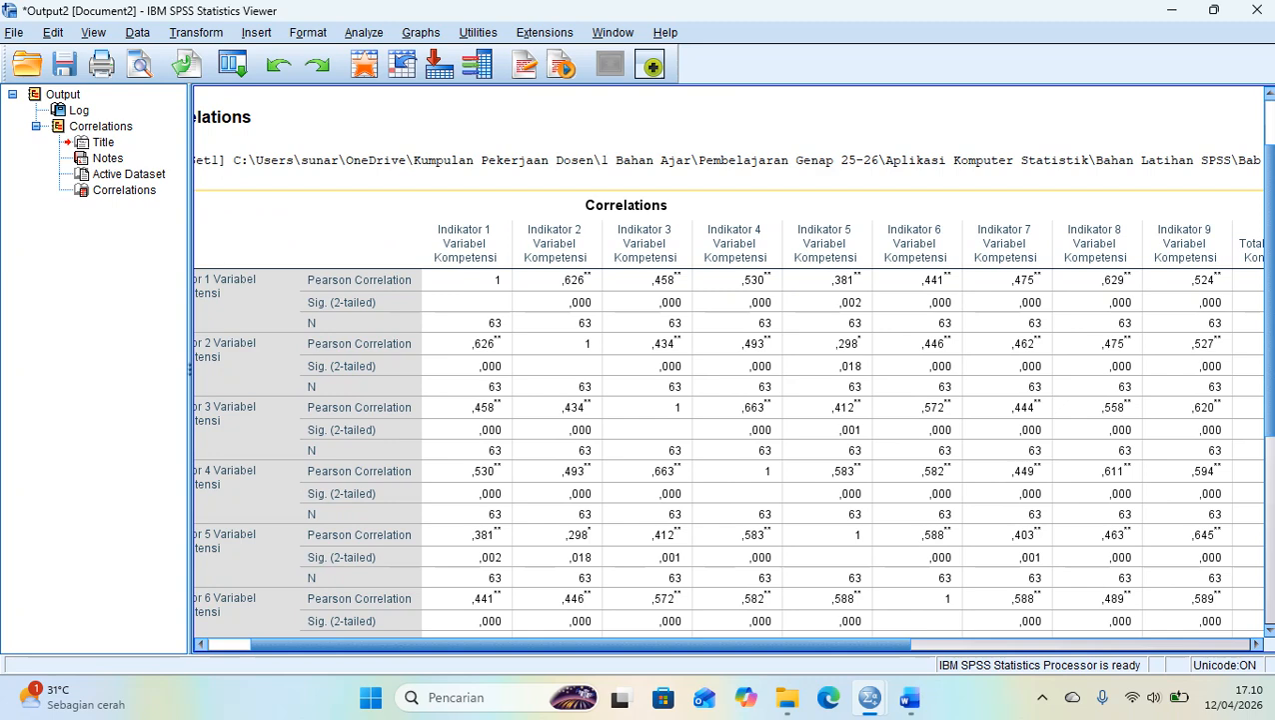
scroll(727, 383, "right", 6)
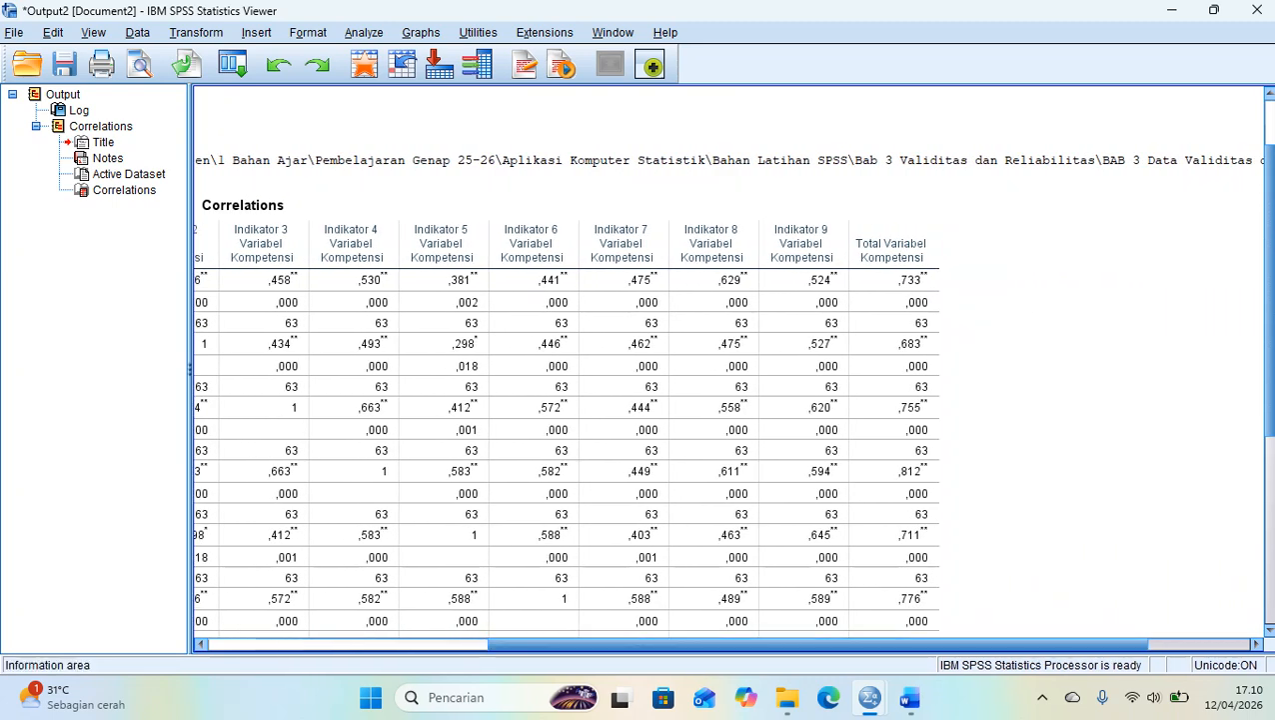
scroll(726, 383, "left", 6)
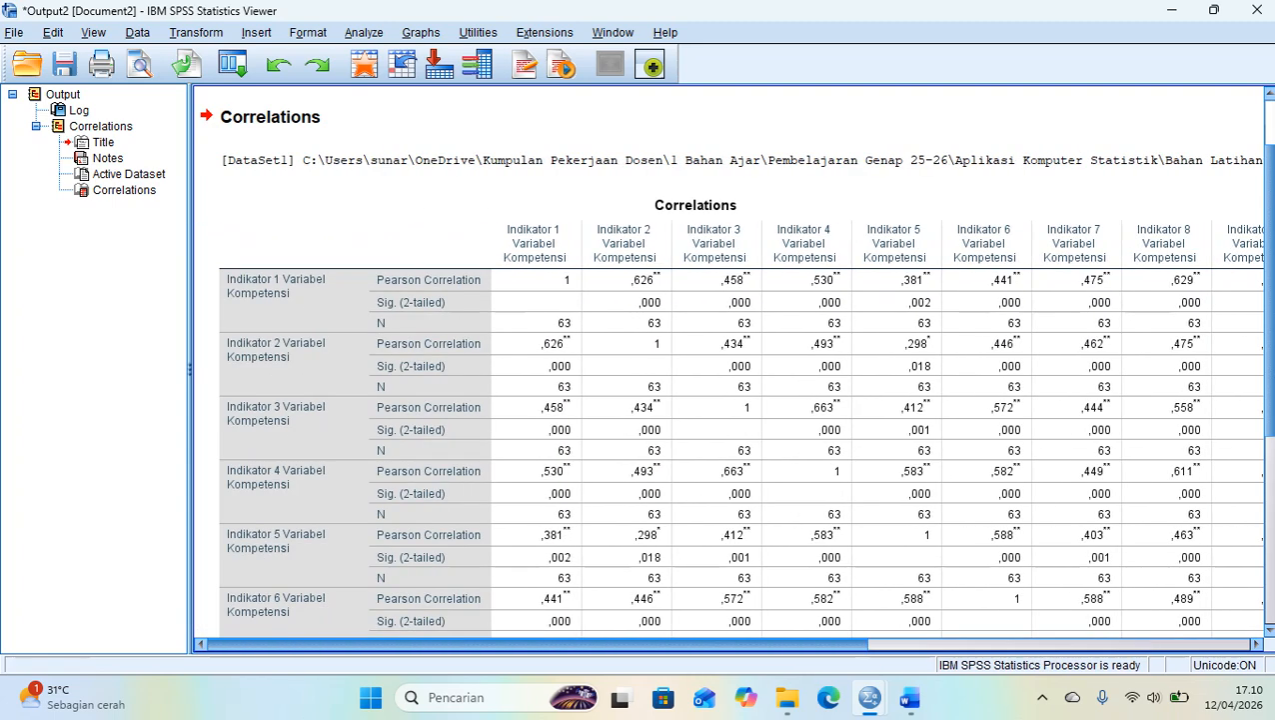
scroll(733, 360, "down", 5)
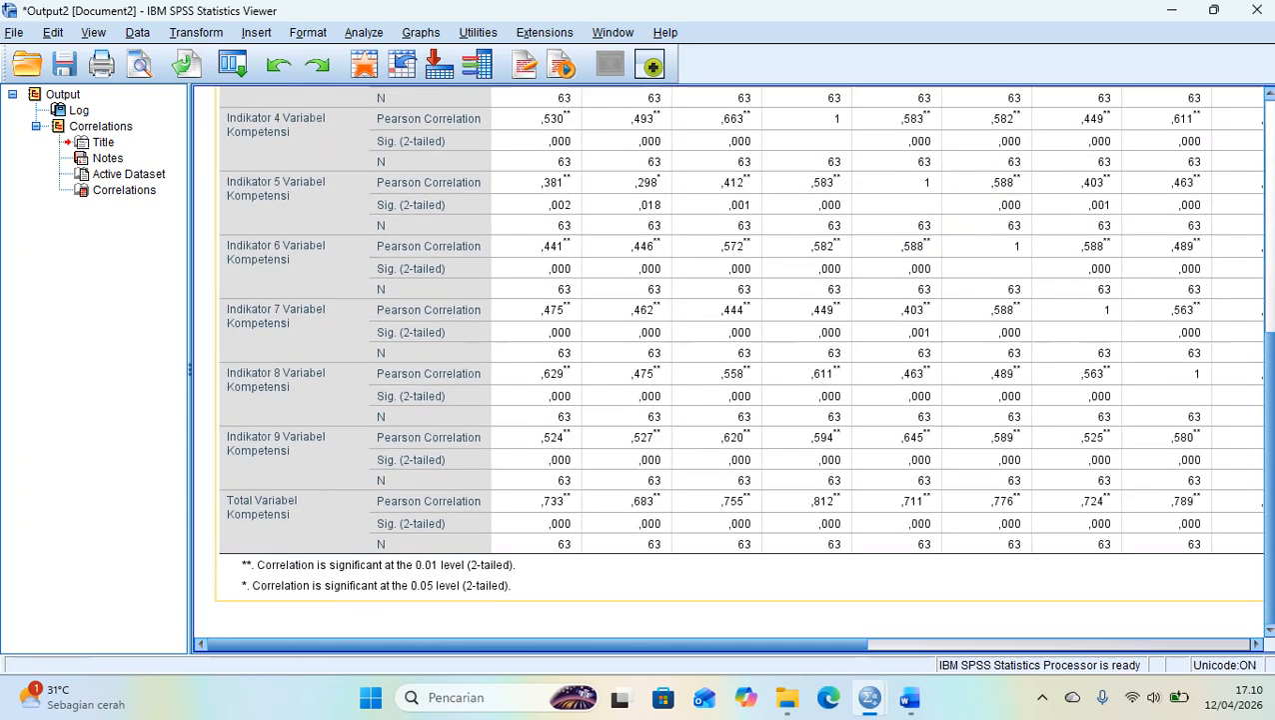
scroll(727, 383, "right", 6)
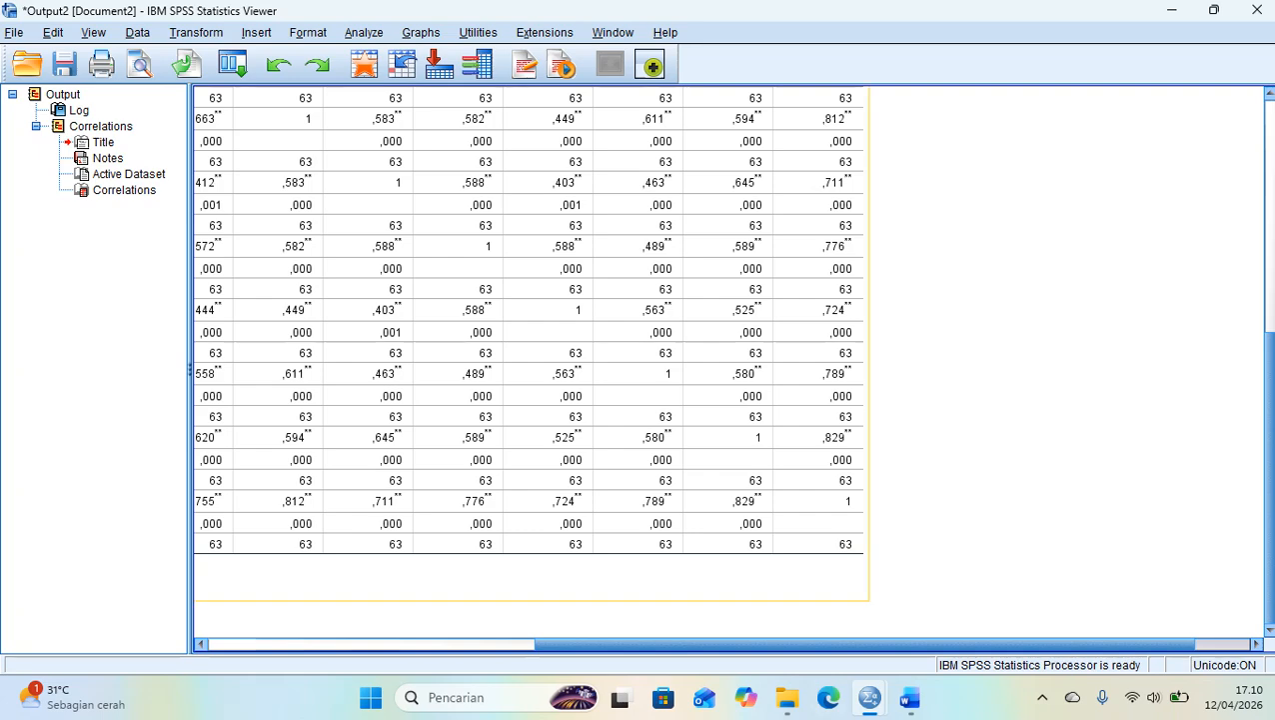
scroll(529, 360, "up", 4)
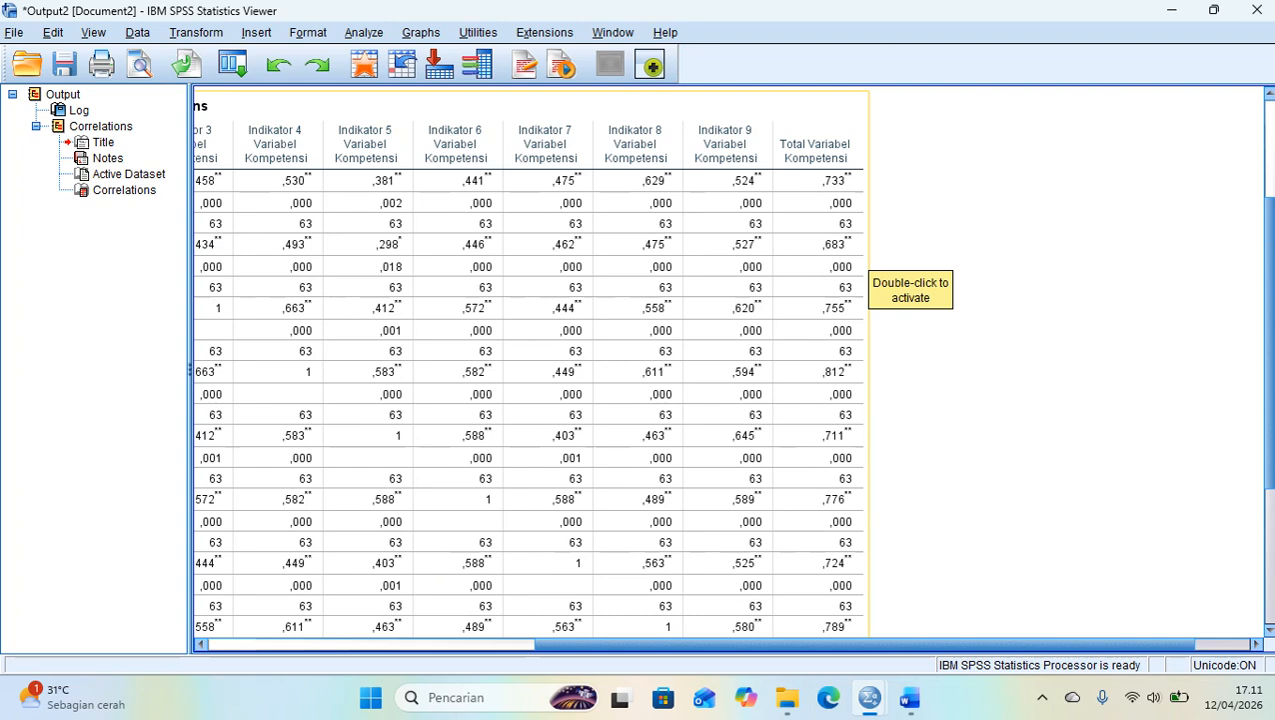
scroll(730, 360, "down", 5)
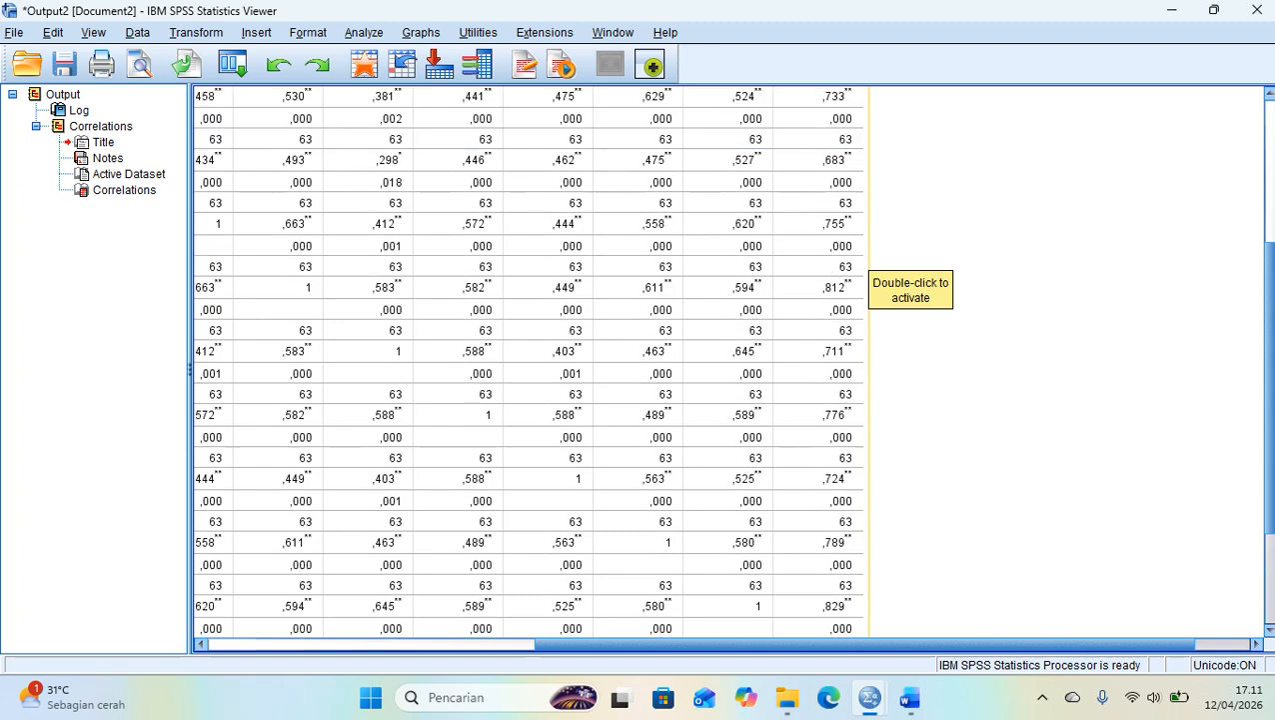
scroll(730, 360, "up", 8)
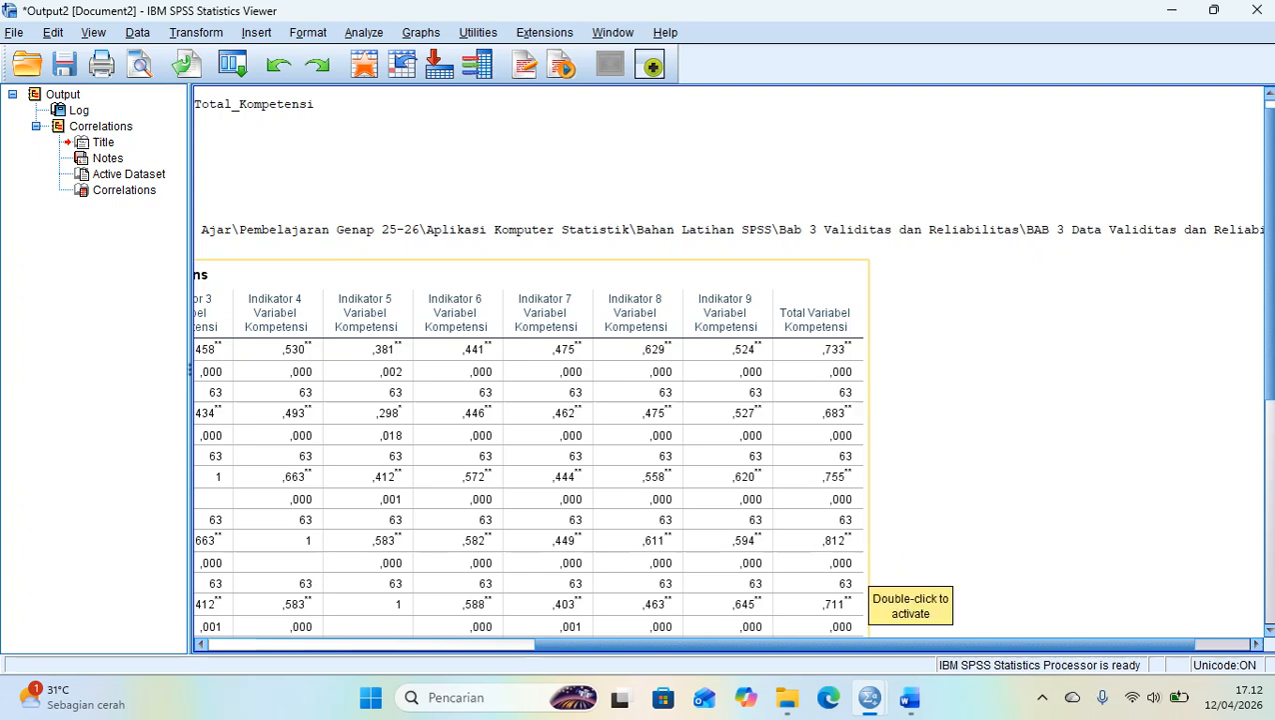
scroll(865, 579, "down", 5)
scroll(865, 580, "up", 10)
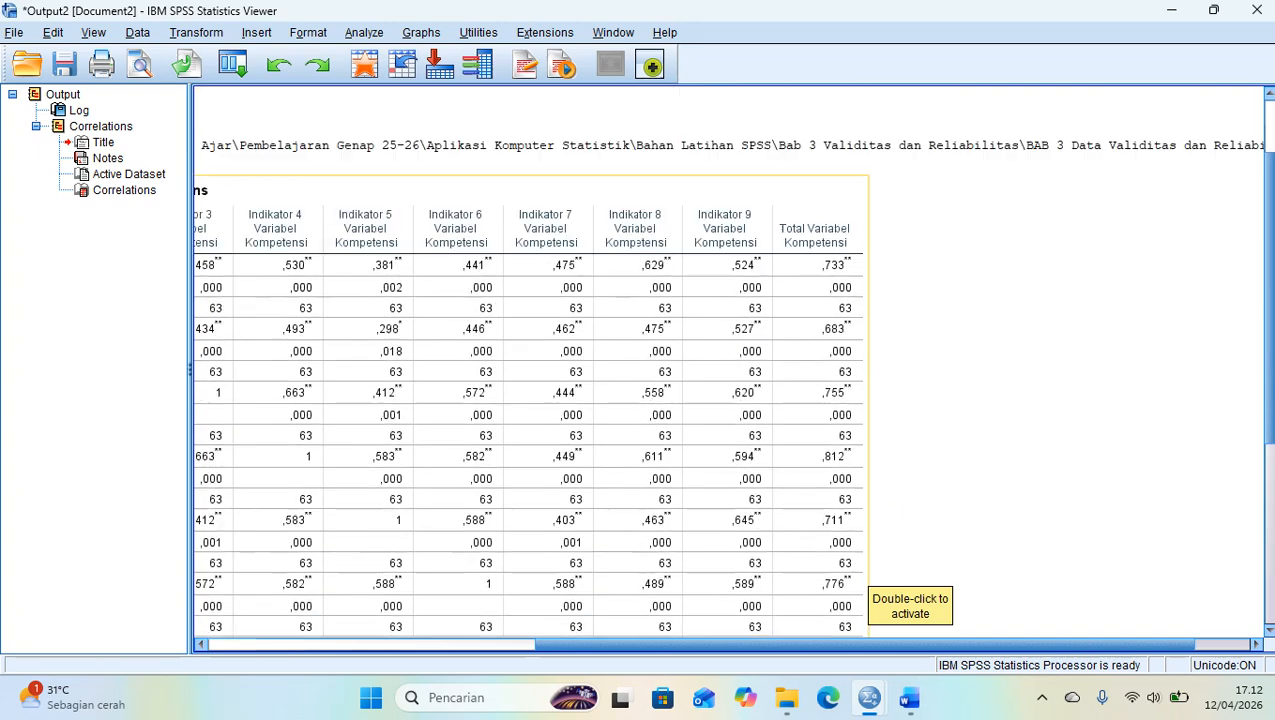
scroll(727, 380, "right", 3)
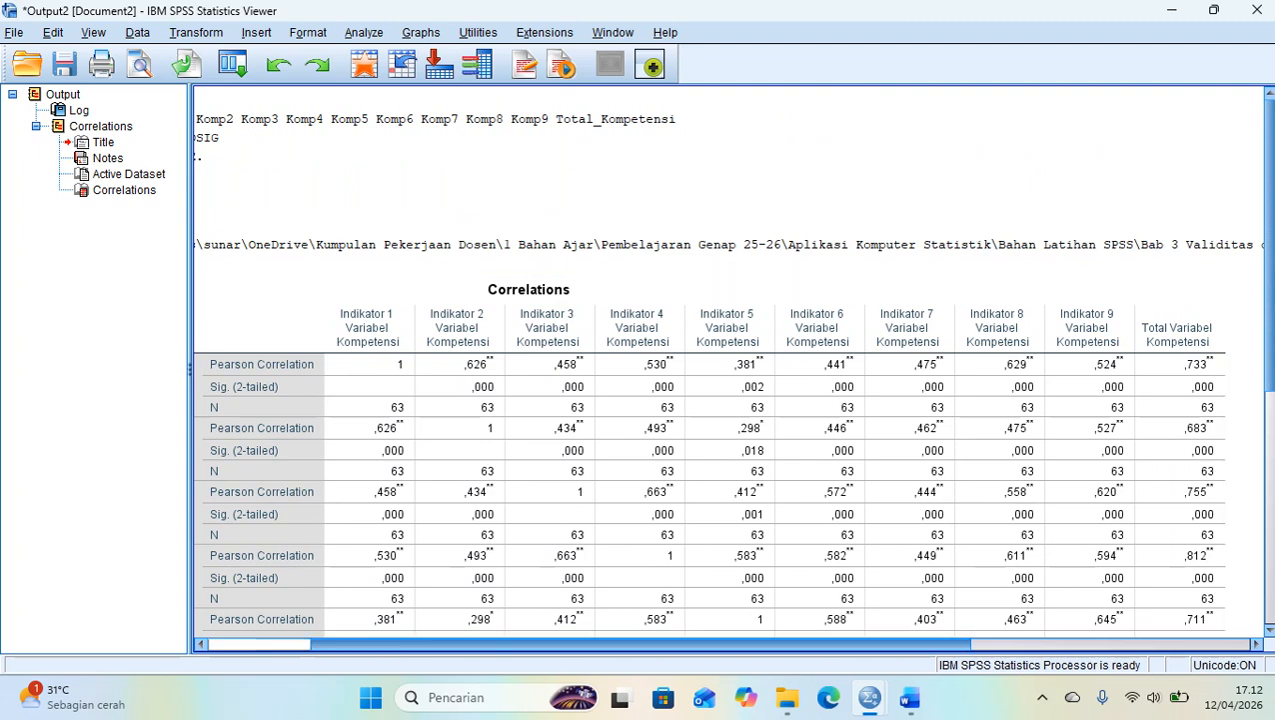
scroll(727, 380, "right", 3)
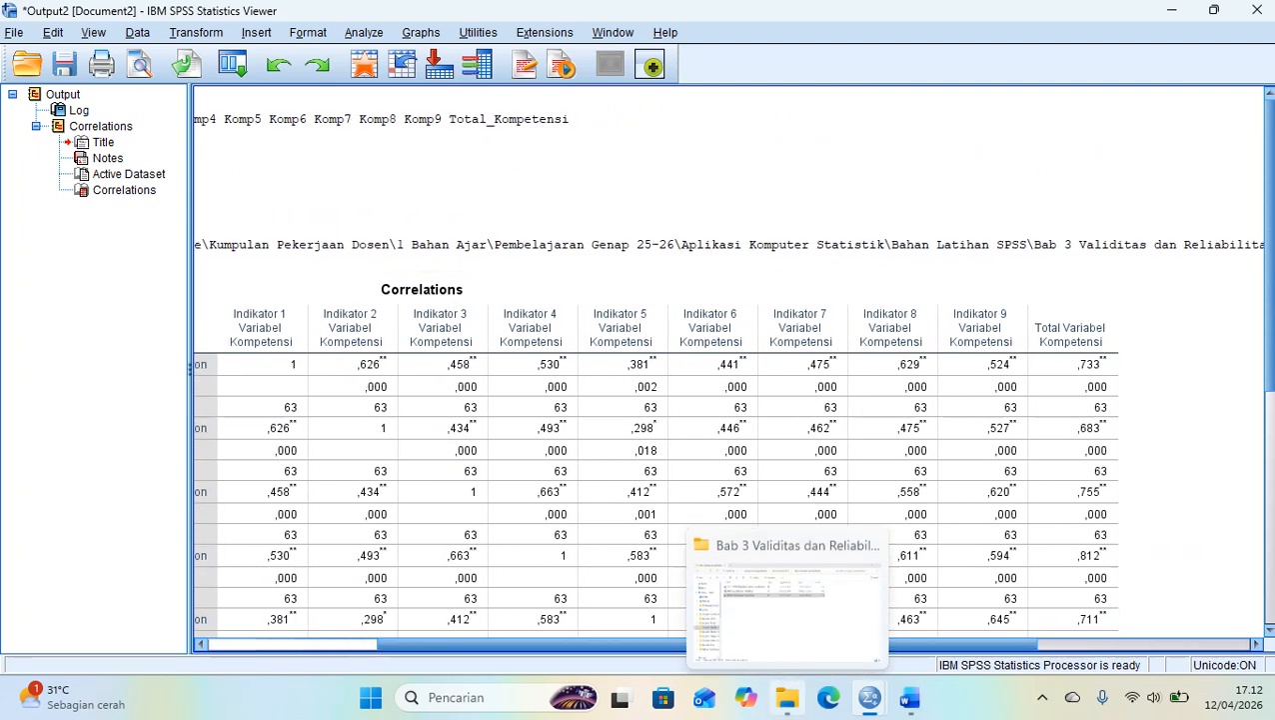
Step: Open the Bab 3 Contoh Interpretasi Uji Validitas dan Reliabilitas document in Word from the Bab 3 Validitas dan Reliabilitas folder
left_click(787, 696)
left_click(550, 330)
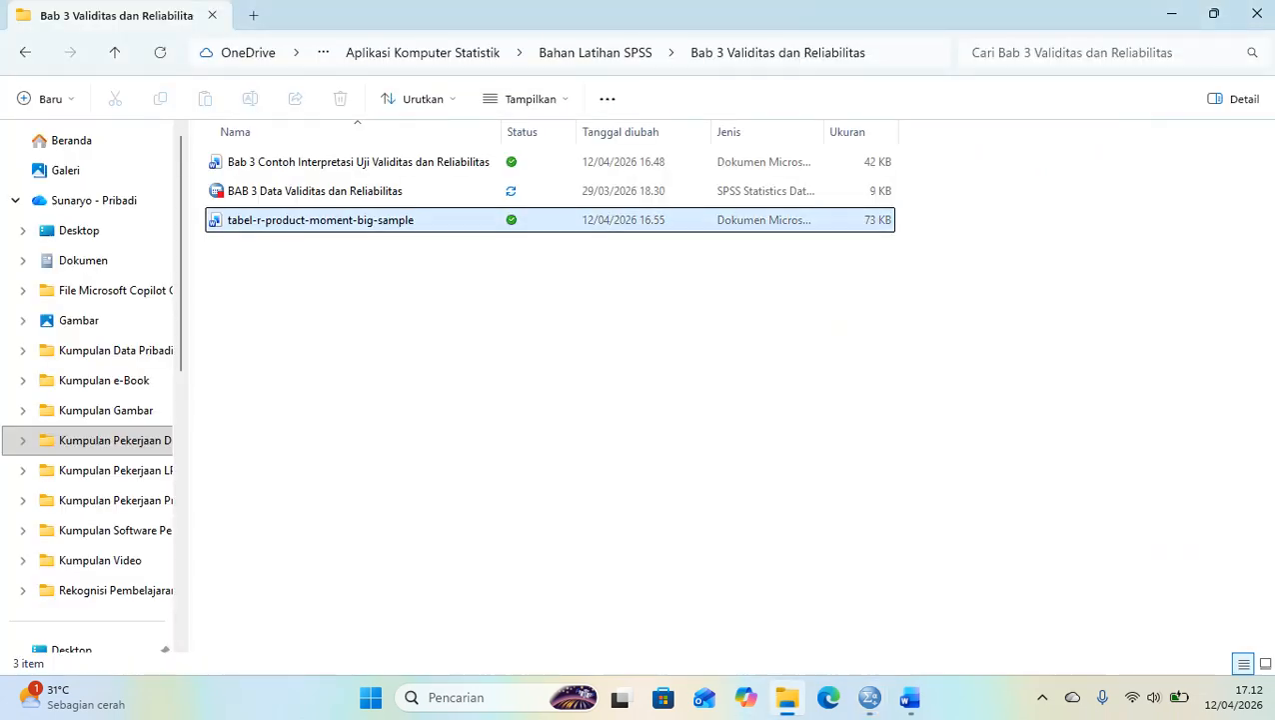
double_click(358, 161)
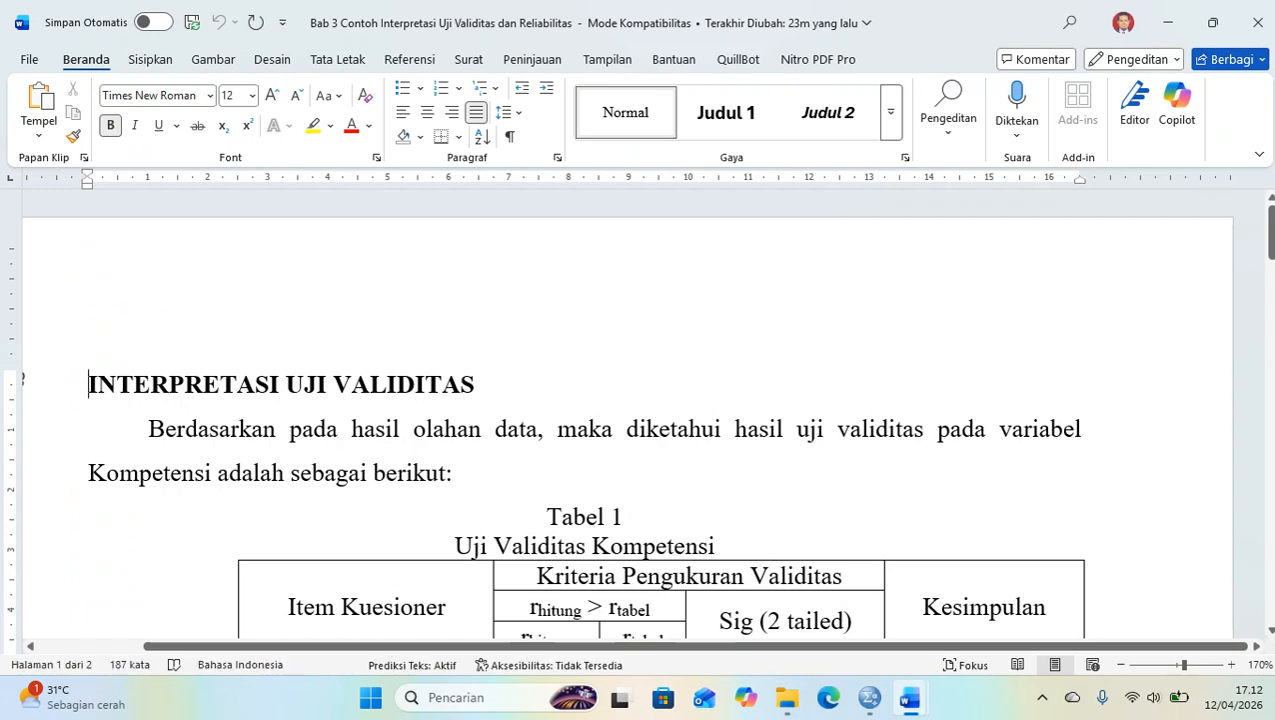
Step: Examine the INTERPRETASI UJI VALIDITAS section and the empty Tabel 1 Uji Validitas Kompetensi with its r hitung, r tabel, Sig and Kesimpulan columns
scroll(639, 414, "down", 3)
scroll(640, 415, "up", 2)
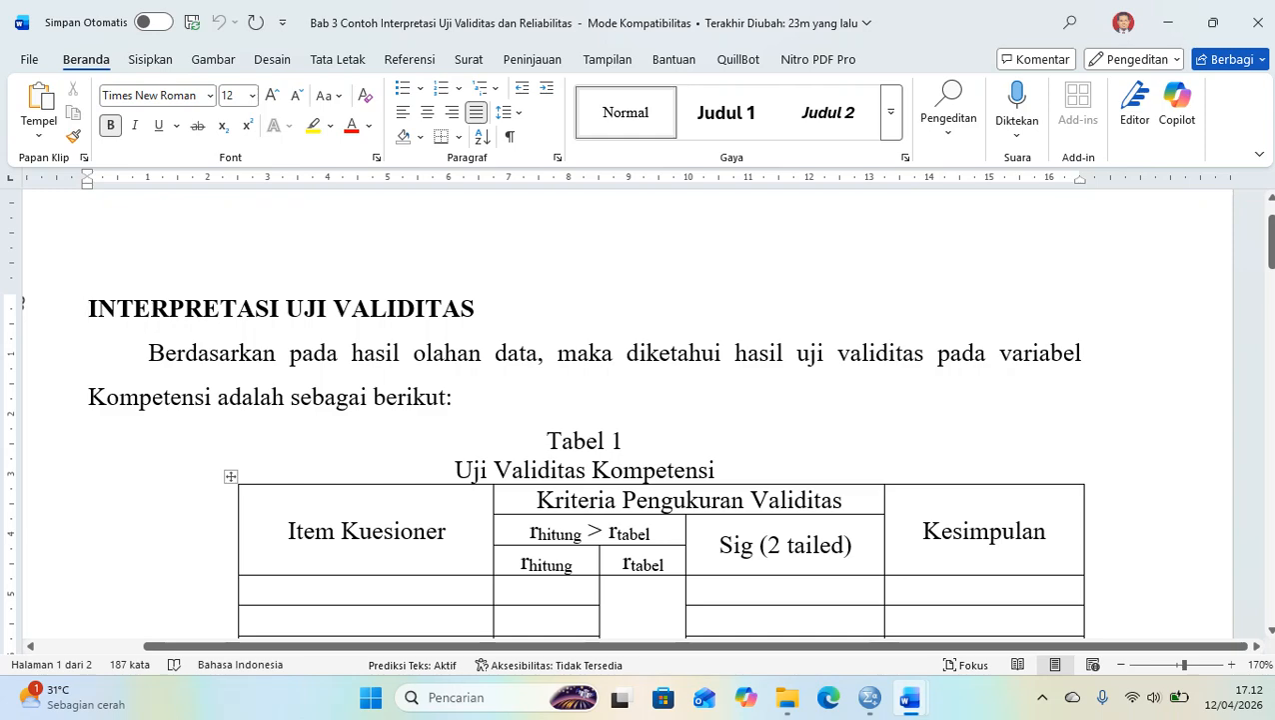
scroll(639, 414, "down", 2)
scroll(640, 415, "down", 1)
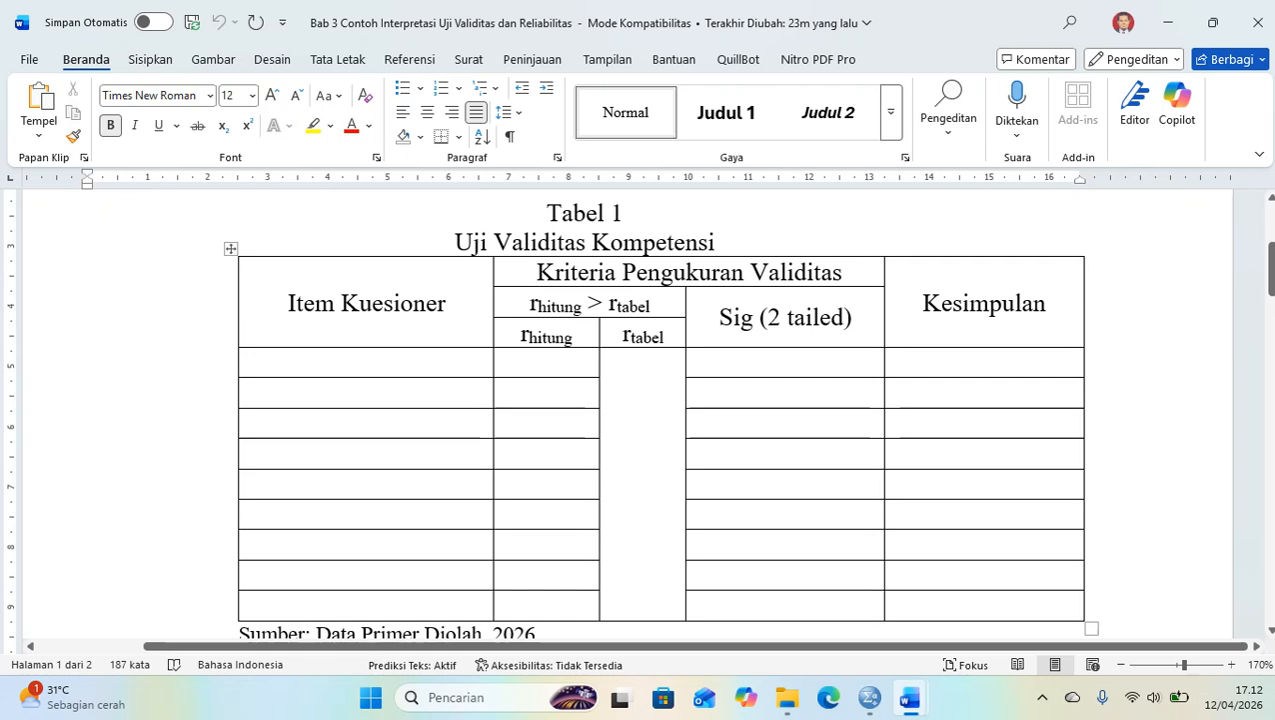
scroll(640, 415, "down", 2)
scroll(640, 415, "up", 1)
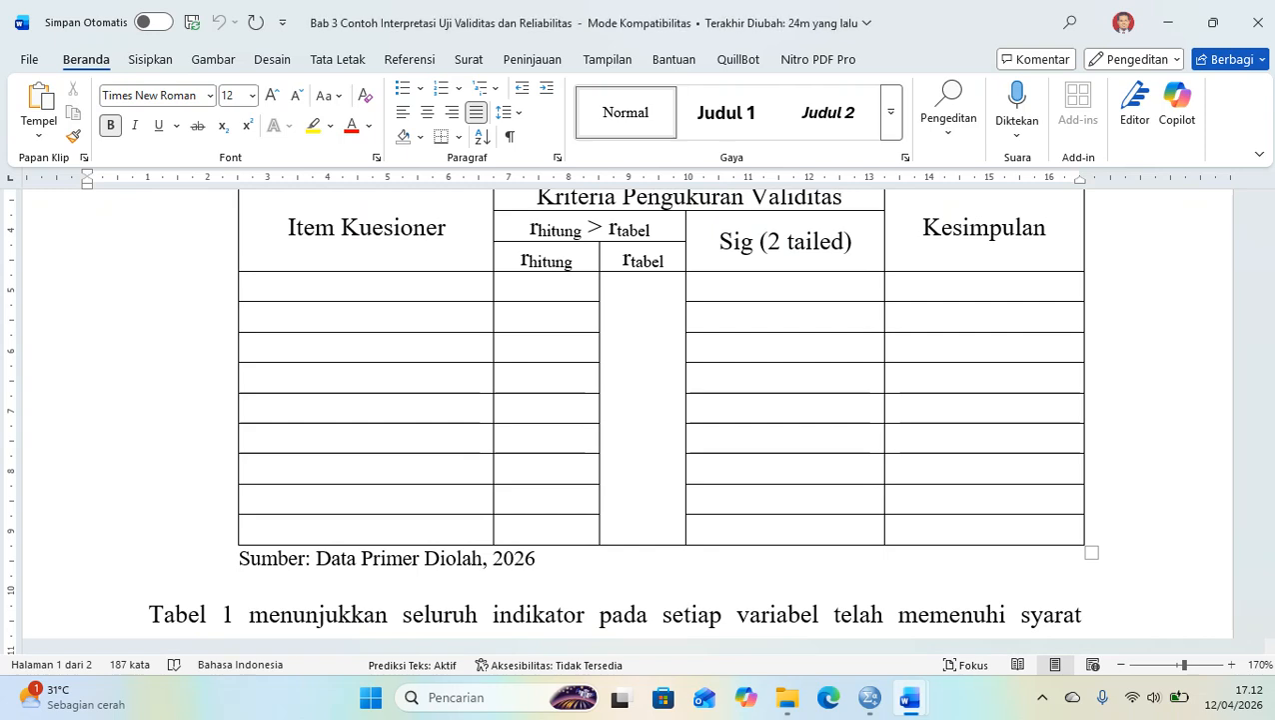
key("ctrl+Home")
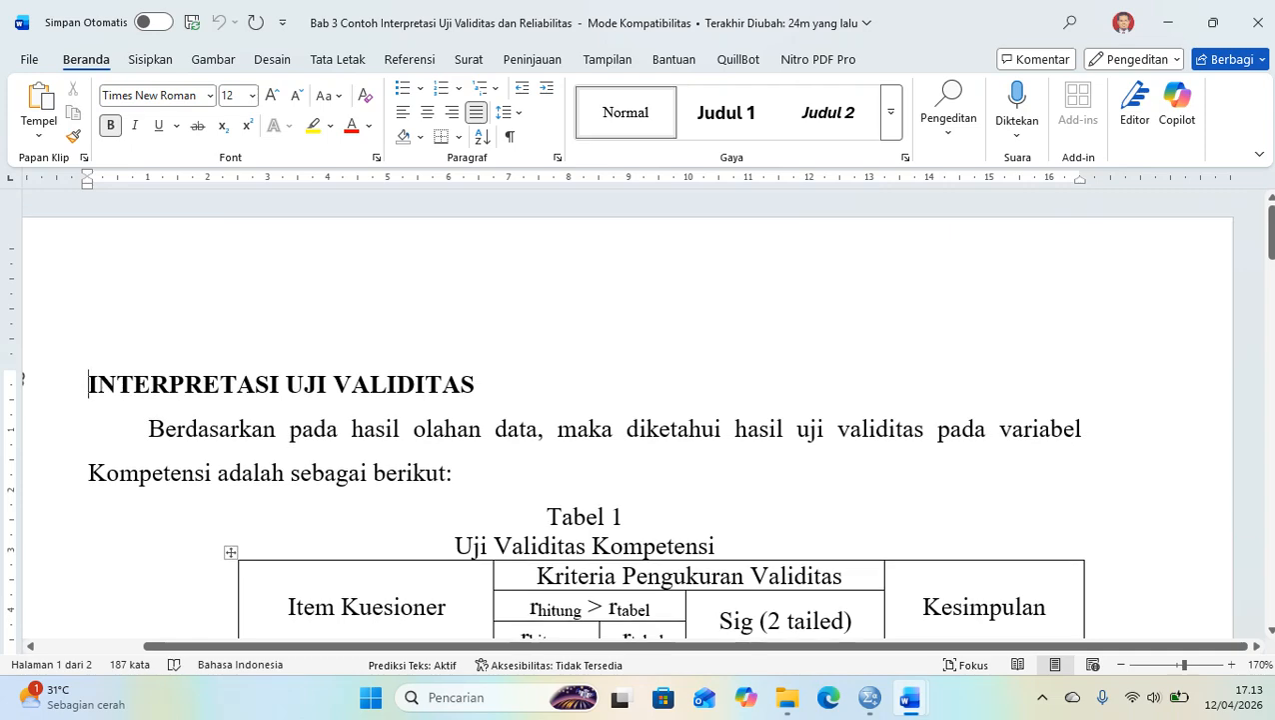
scroll(640, 420, "down", 2)
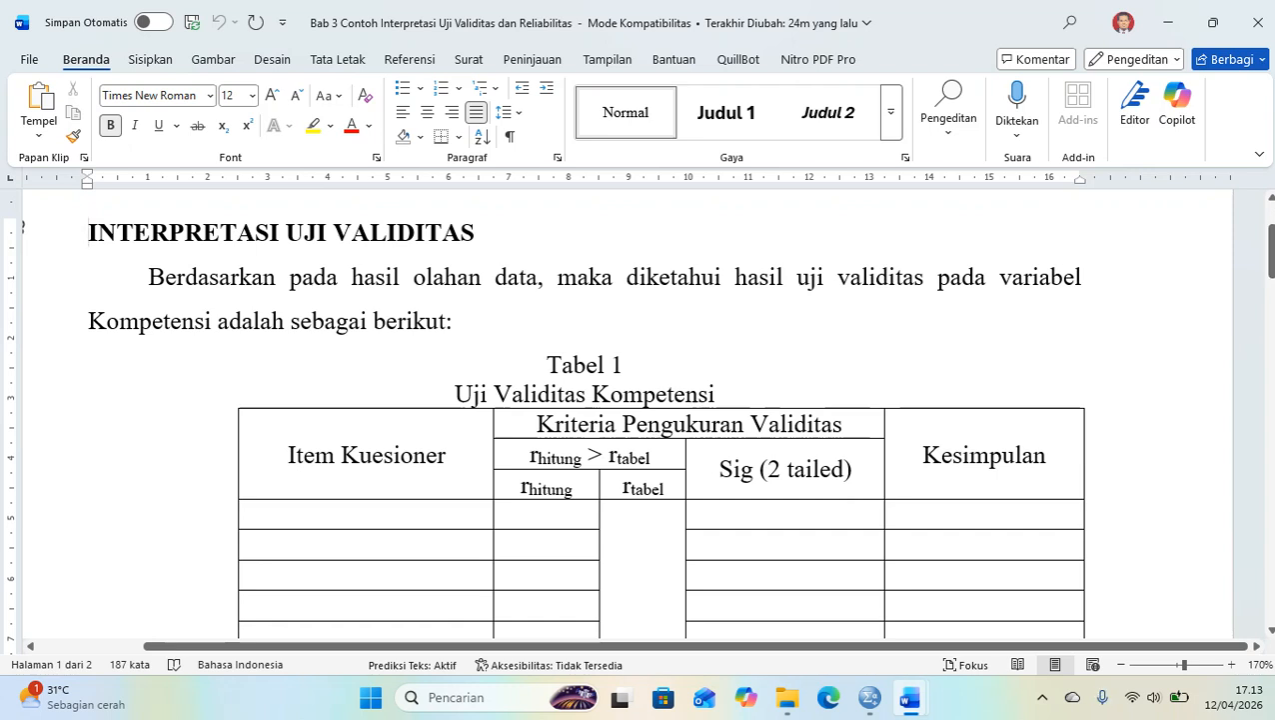
left_click(623, 365)
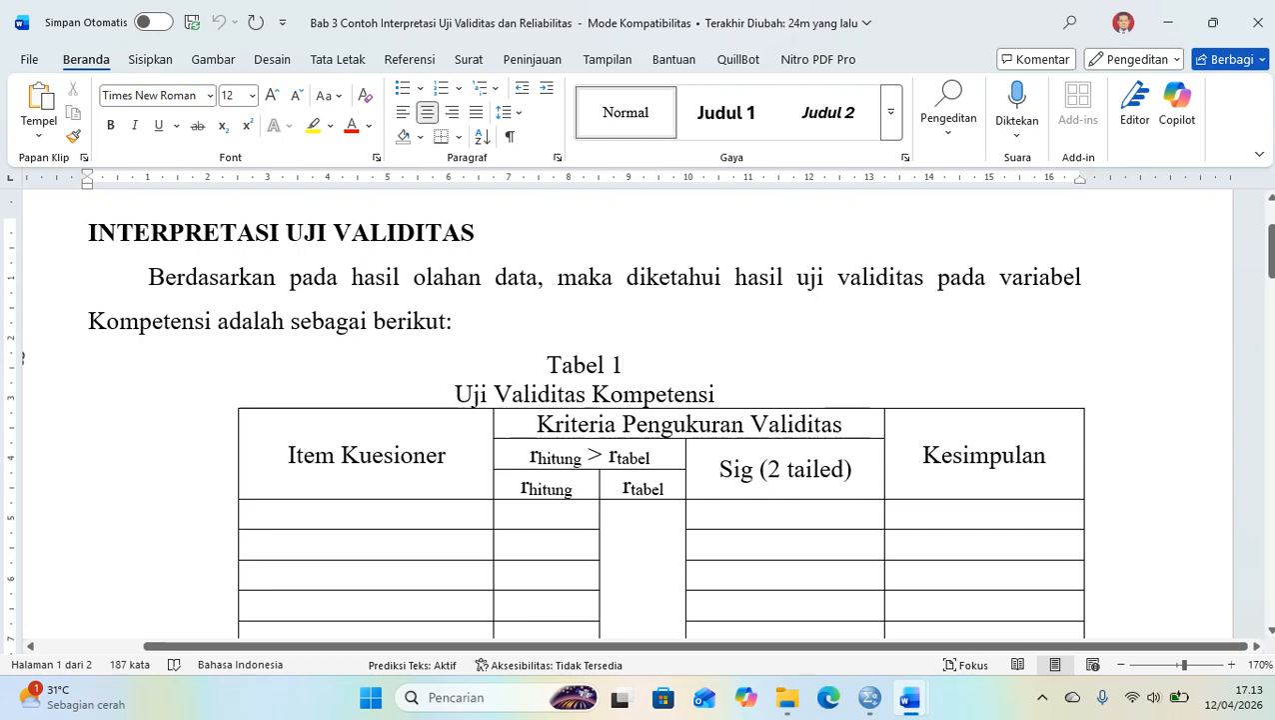
scroll(639, 410, "down", 3)
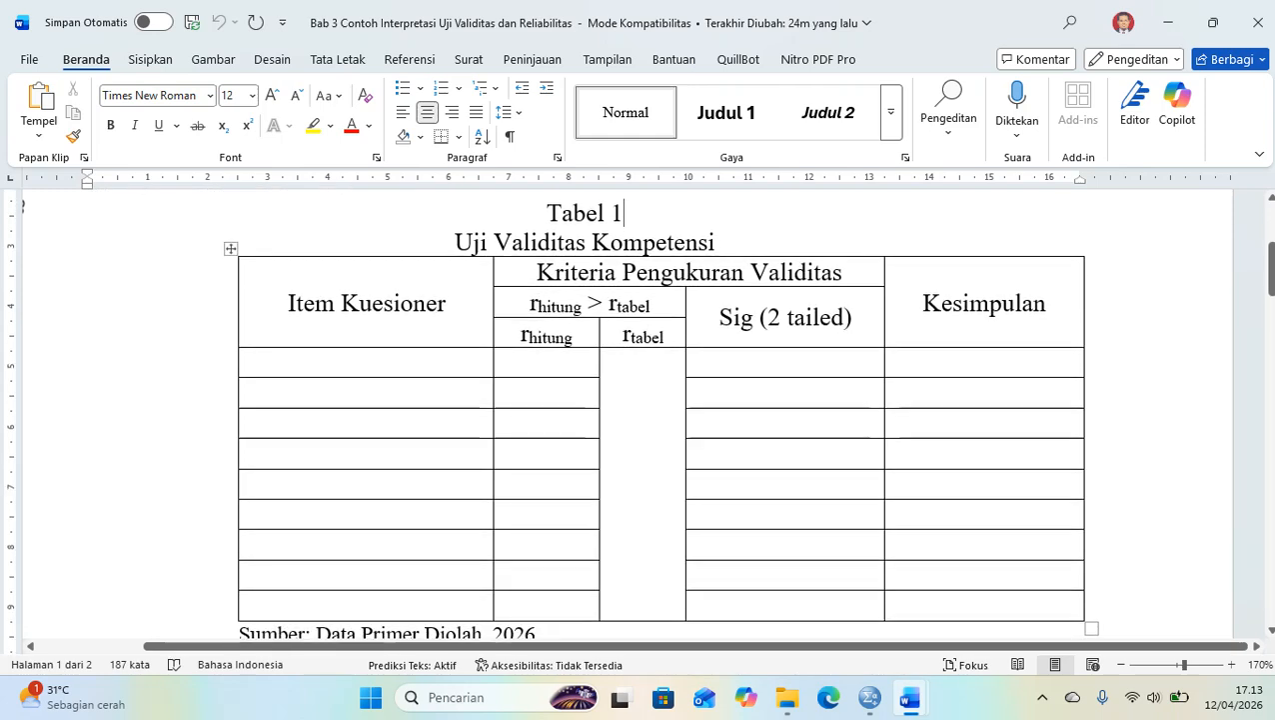
Step: Check the indicators in the SPSS Output2 viewer and enter Kompetensi 1 in the first Item Kuesioner row of Tabel 1
left_click(251, 361)
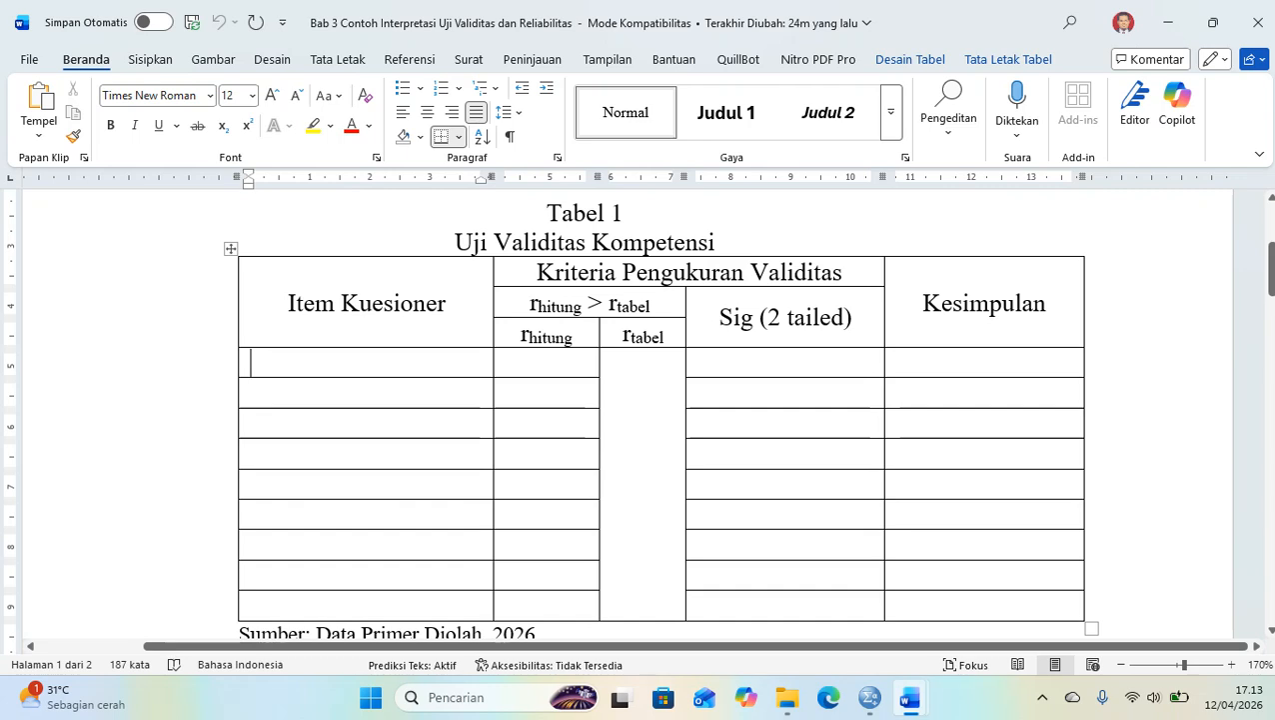
left_click(870, 697)
left_click(969, 630)
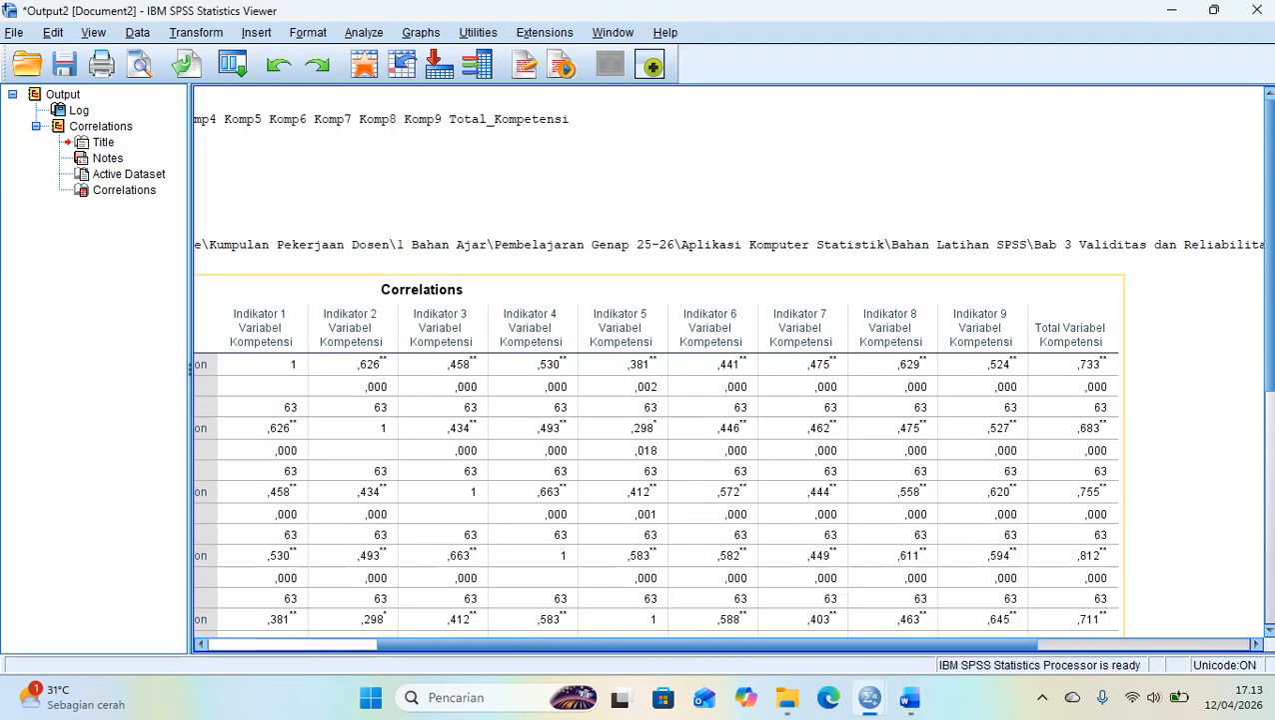
left_click(909, 696)
left_click(1079, 629)
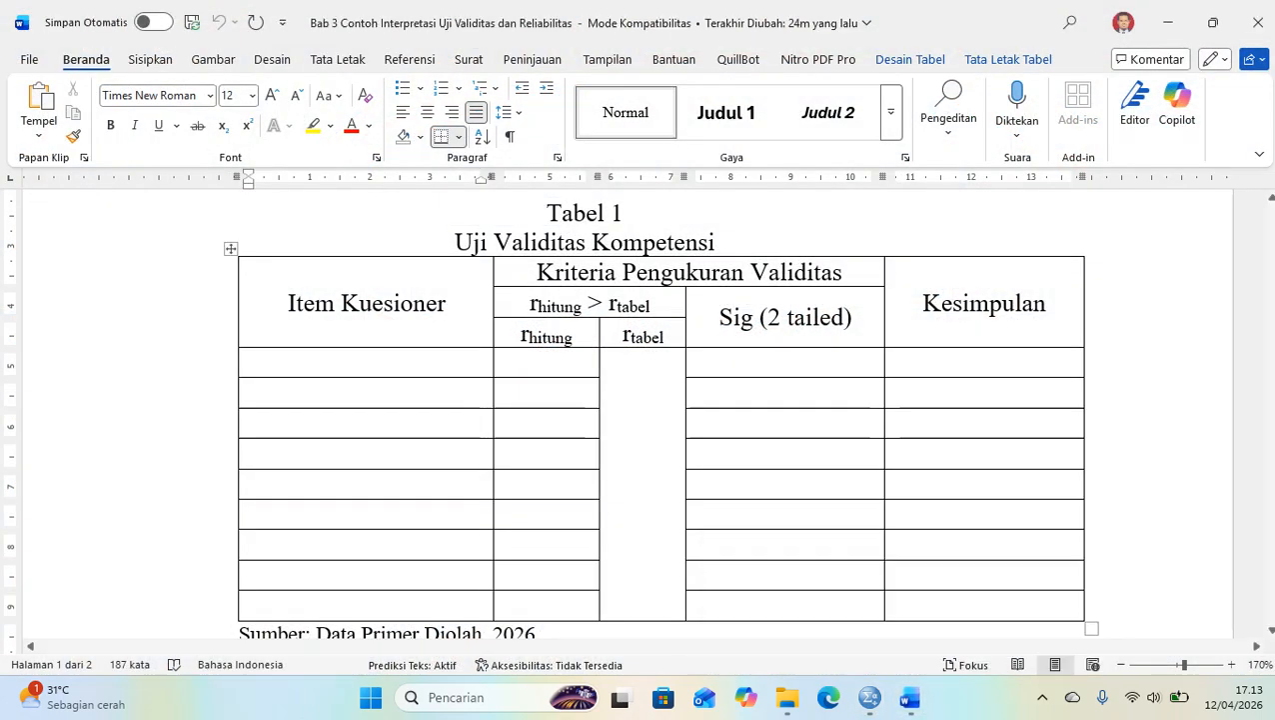
type("Kompete")
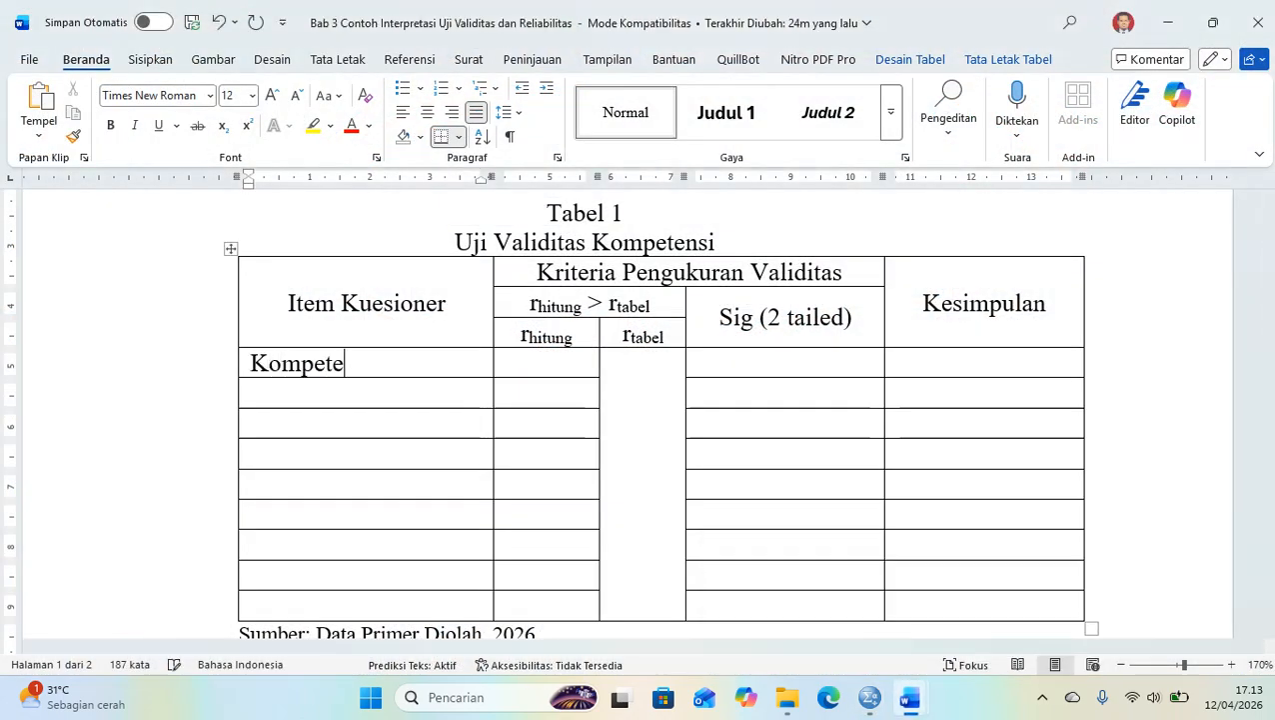
type("nsi 1")
Step: Enter Kompetensi 2 and Kompetensi 3 in the second and third Item Kuesioner rows
left_click(250, 393)
type("Kompet")
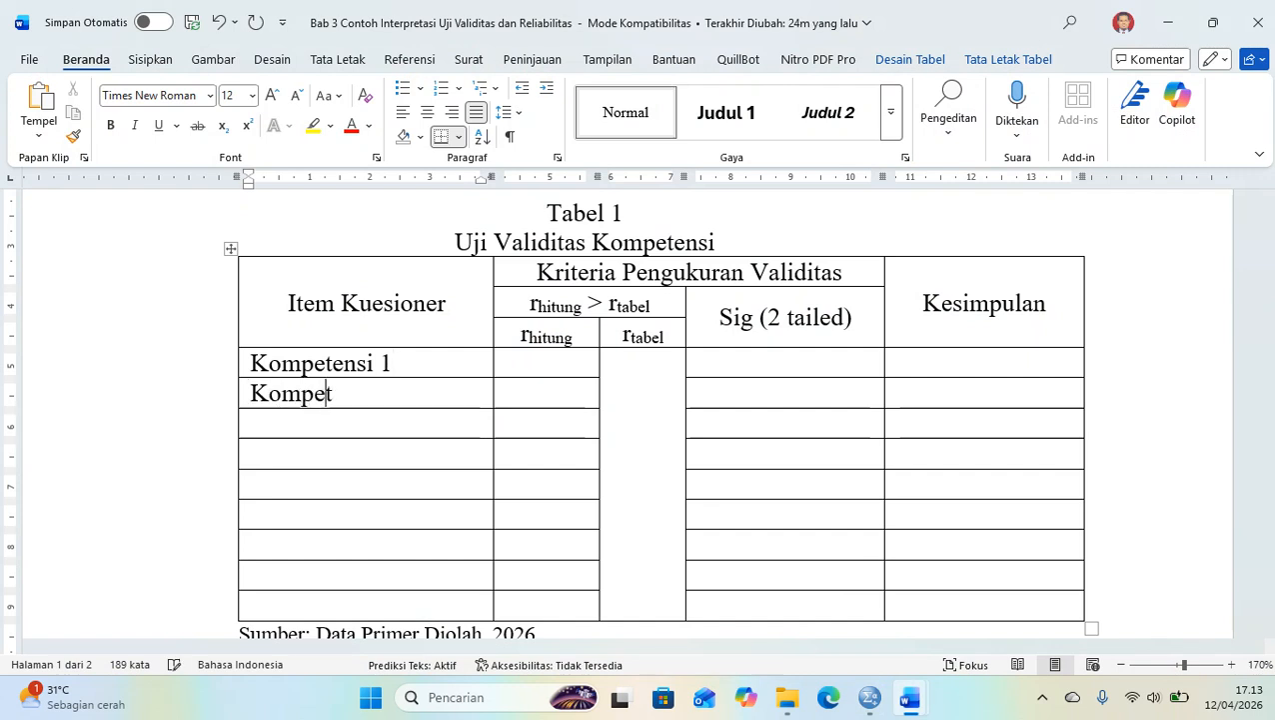
type("ensi 2")
left_click(264, 420)
type("K")
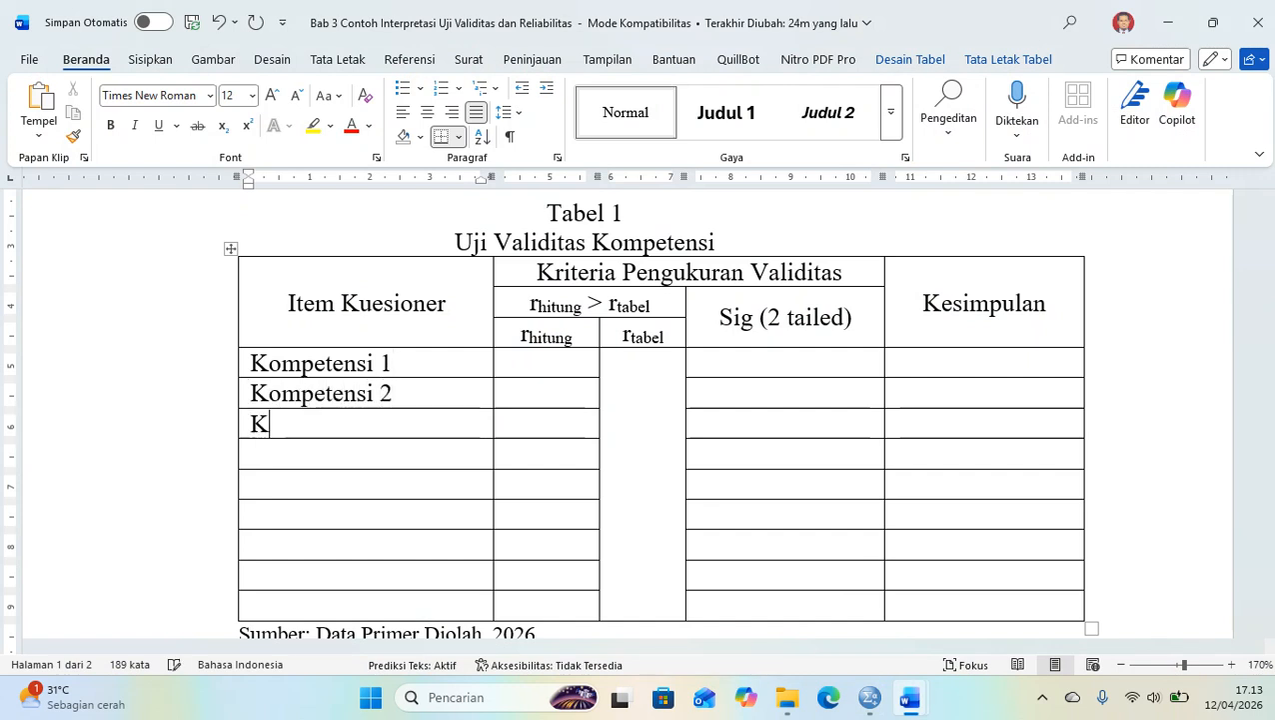
type("ompetensi 3")
Step: Enter Kompetensi 4 in the fourth Item Kuesioner row
left_click(264, 452)
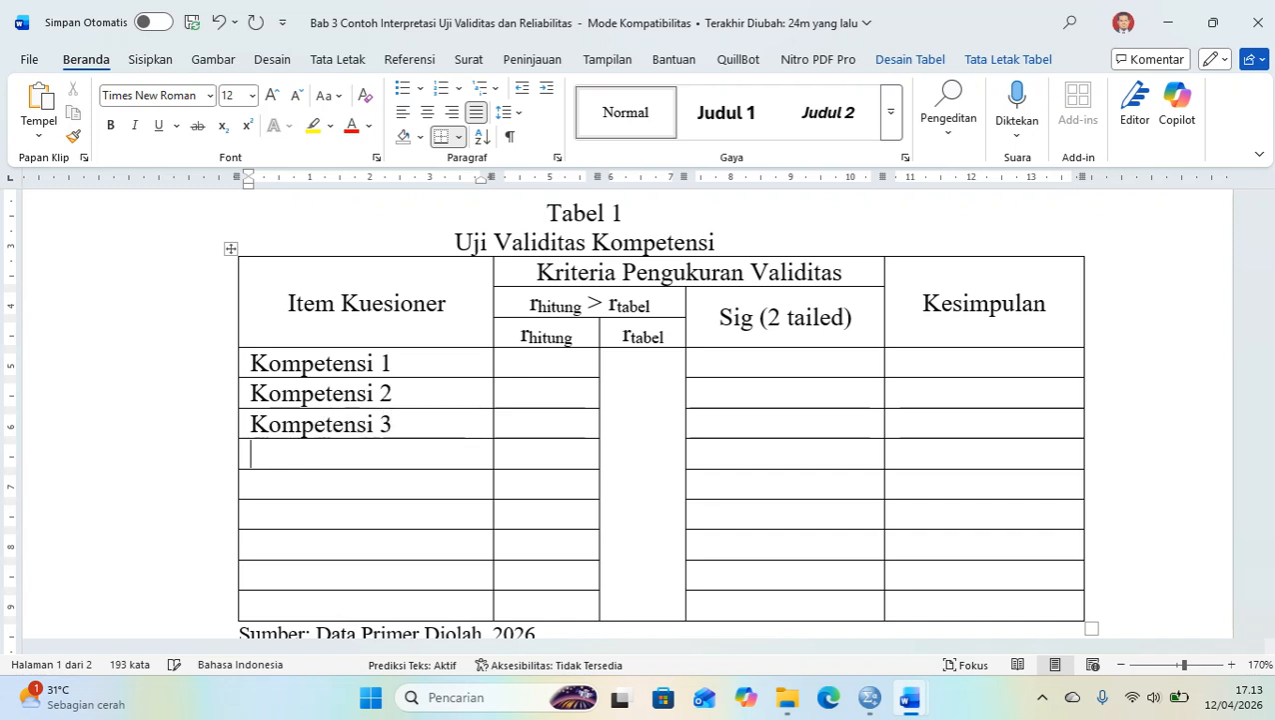
type("Kom")
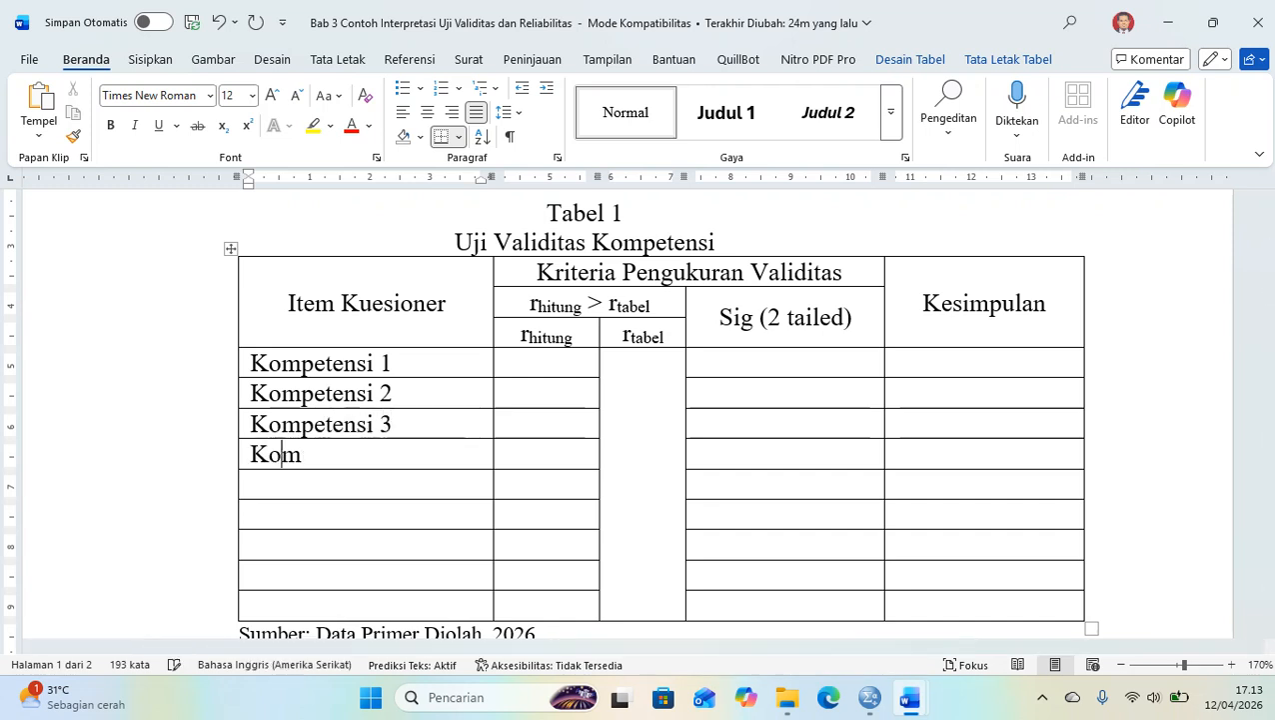
type("peten")
key("BackSpace")
type("ensi")
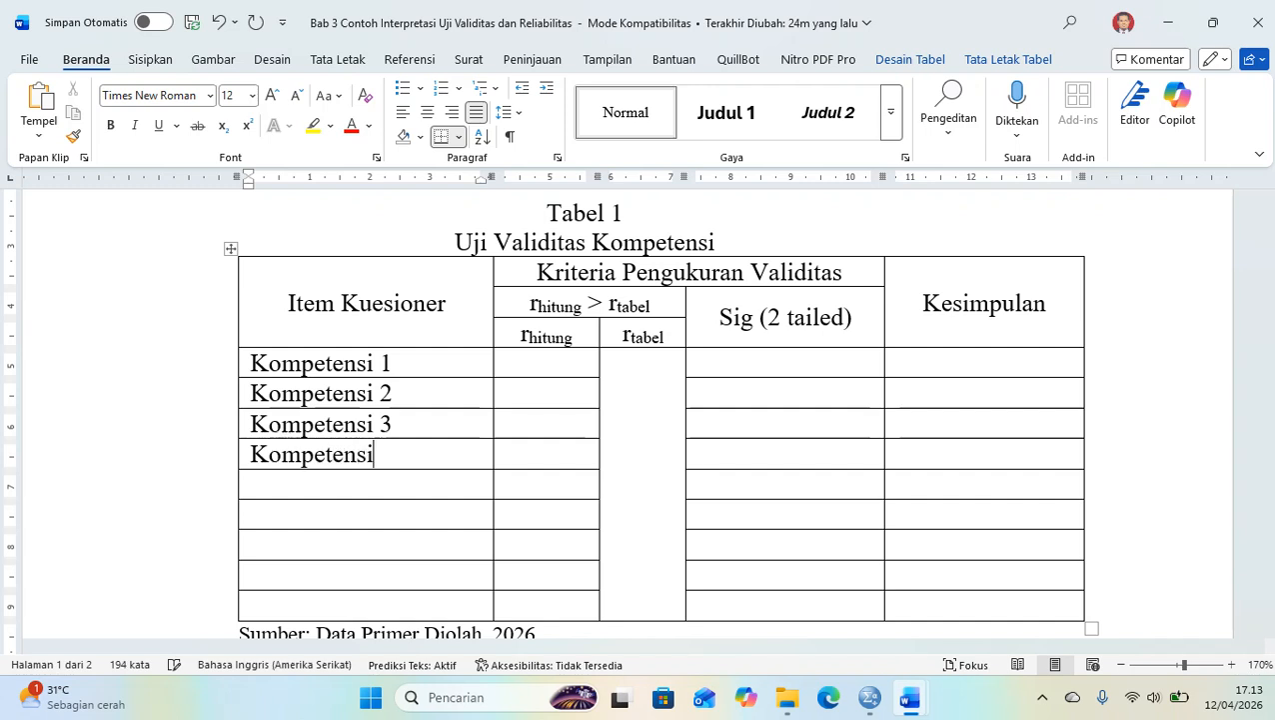
type(" 3")
key("BackSpace")
type("4")
Step: Enter Kompetensi 5 and Kompetensi 6 in the fifth and sixth Item Kuesioner rows
key("Down")
type("Kompeen")
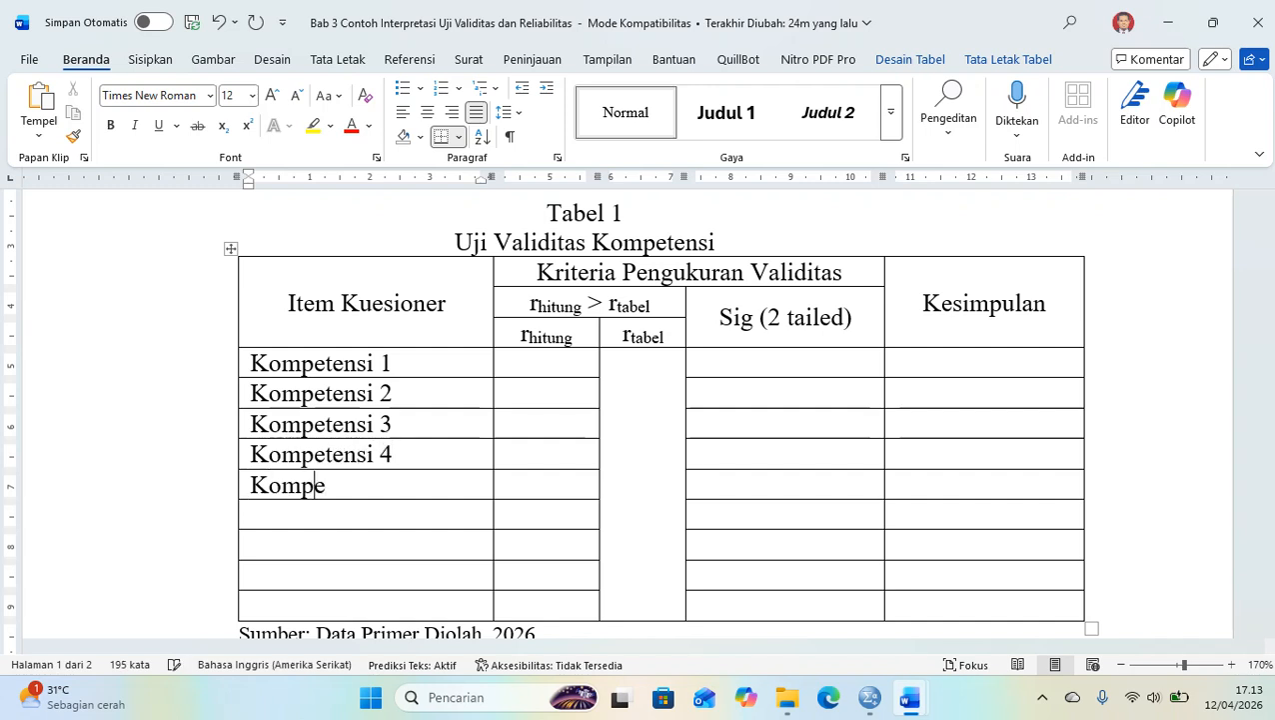
key("BackSpace")
key("BackSpace")
type("tensi 5")
key("Down")
type("Kompetensi")
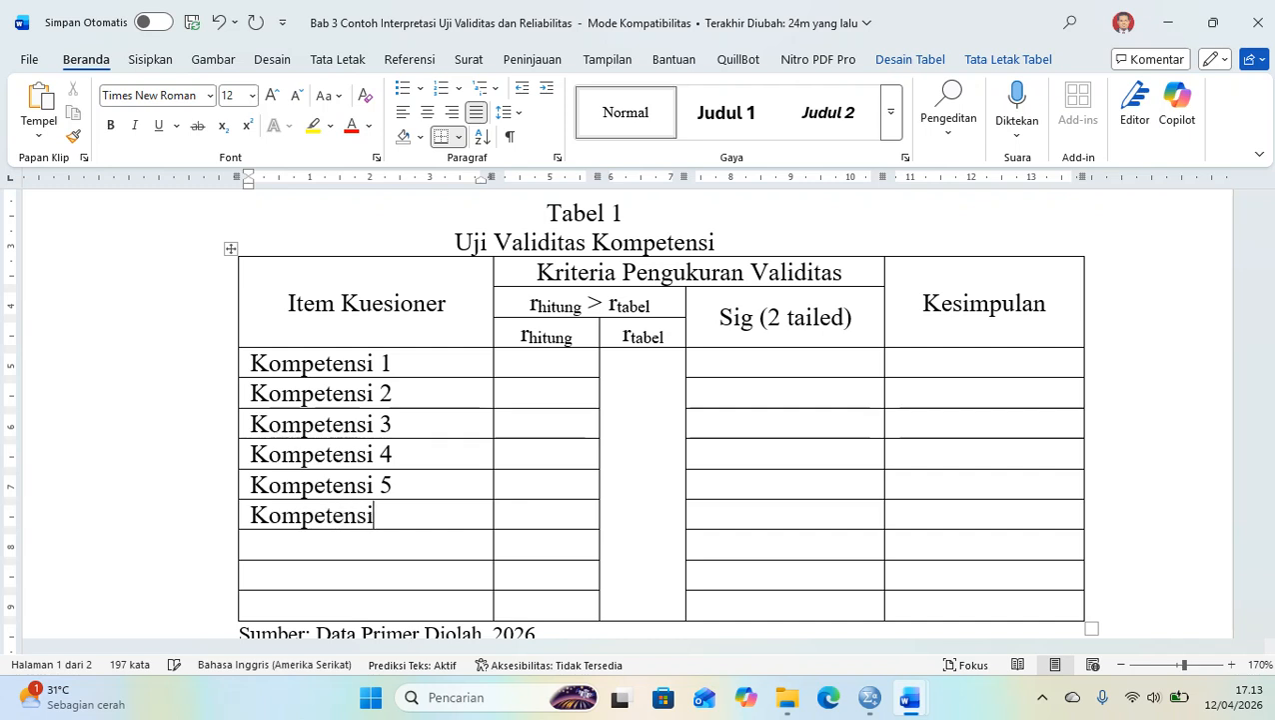
type(" 6")
Step: Enter Kompetensi 8 and Kompetensi 9 in the seventh and eighth Item Kuesioner rows
key("Down")
type("Kom")
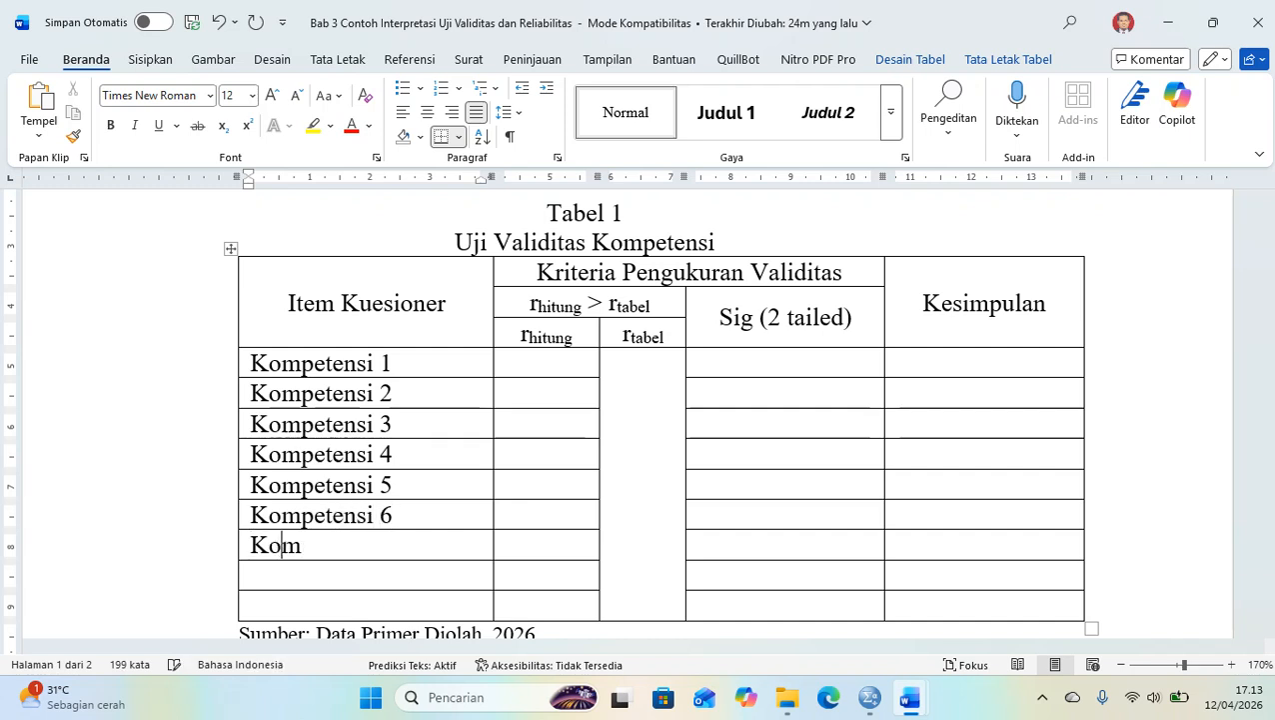
type("petensi 8")
key("Down")
type("Kompetensi ")
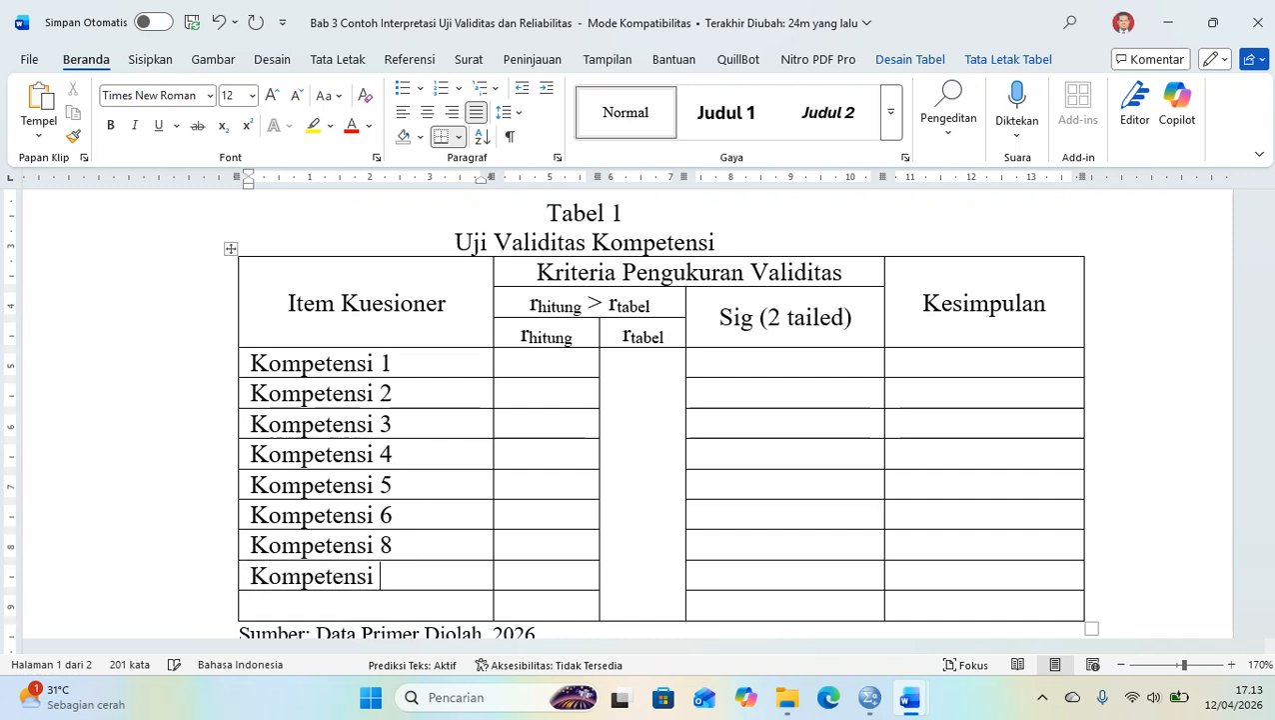
type("9")
key("Down")
type("Kompetensi")
key("BackSpace")
key("BackSpace")
key("BackSpace")
key("BackSpace")
type("ensi")
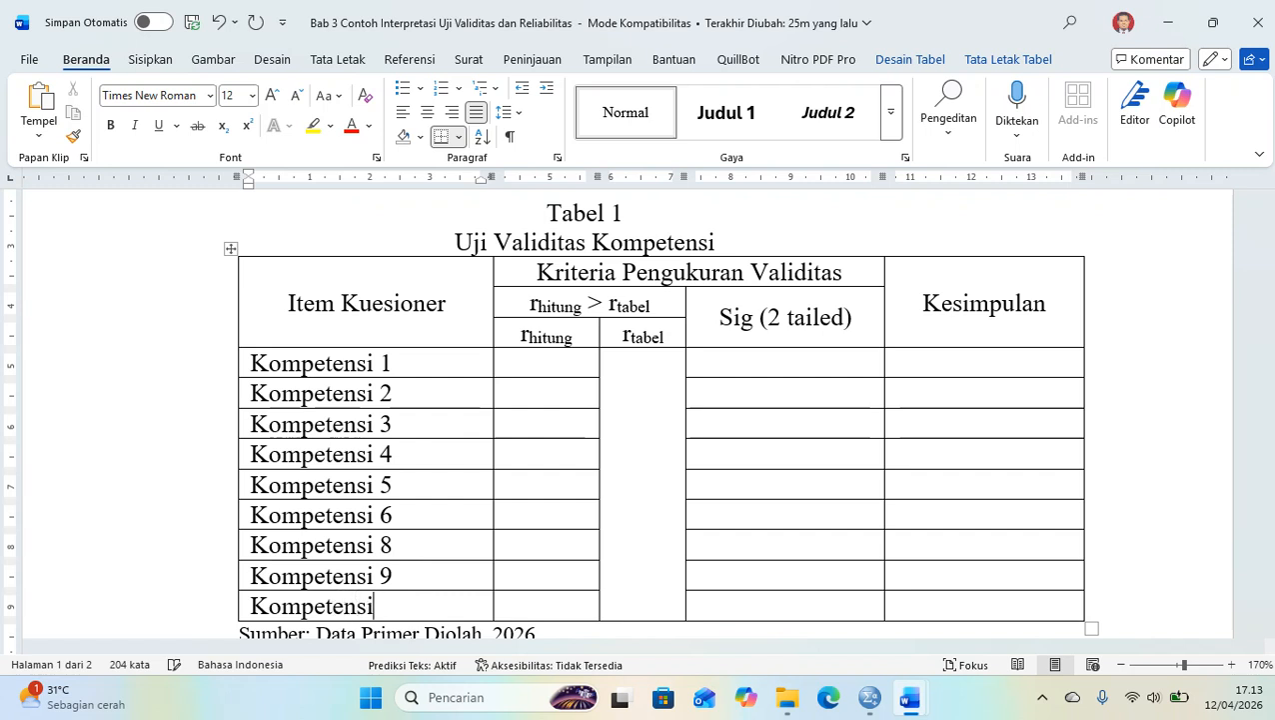
key("ctrl+BackSpace")
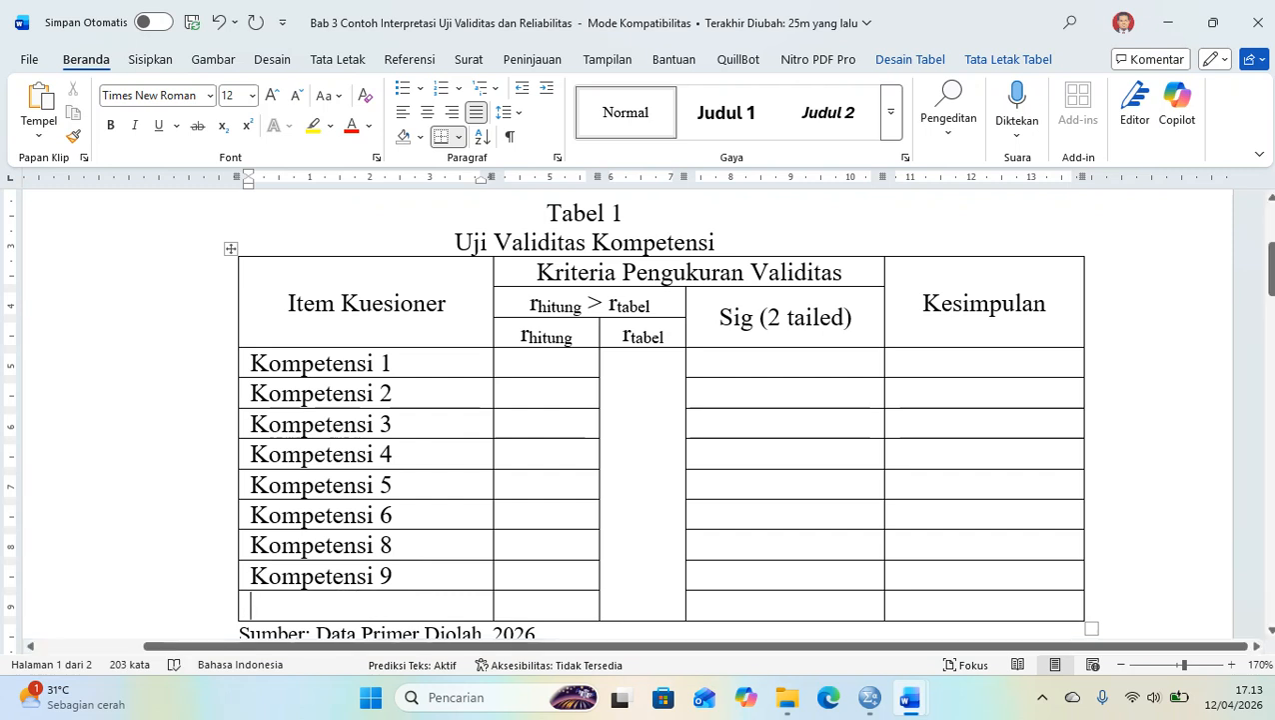
Step: Move the Kompetensi 8 and Kompetensi 9 labels down one row and enter Kompetensi 7 in the vacated row
left_click_drag(251, 544, 391, 575)
key("ctrl+x")
key("ctrl+v")
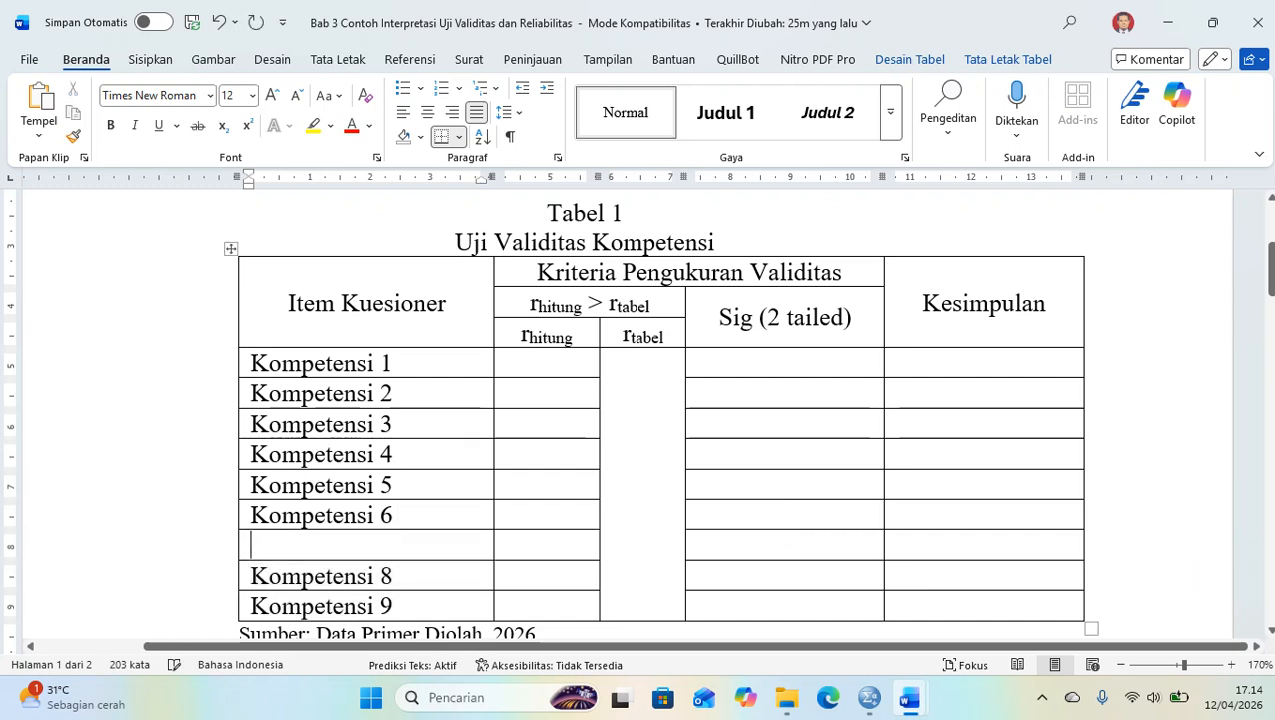
left_click(251, 543)
type("ompeten")
key("BackSpace")
key("BackSpace")
type("tensi 7")
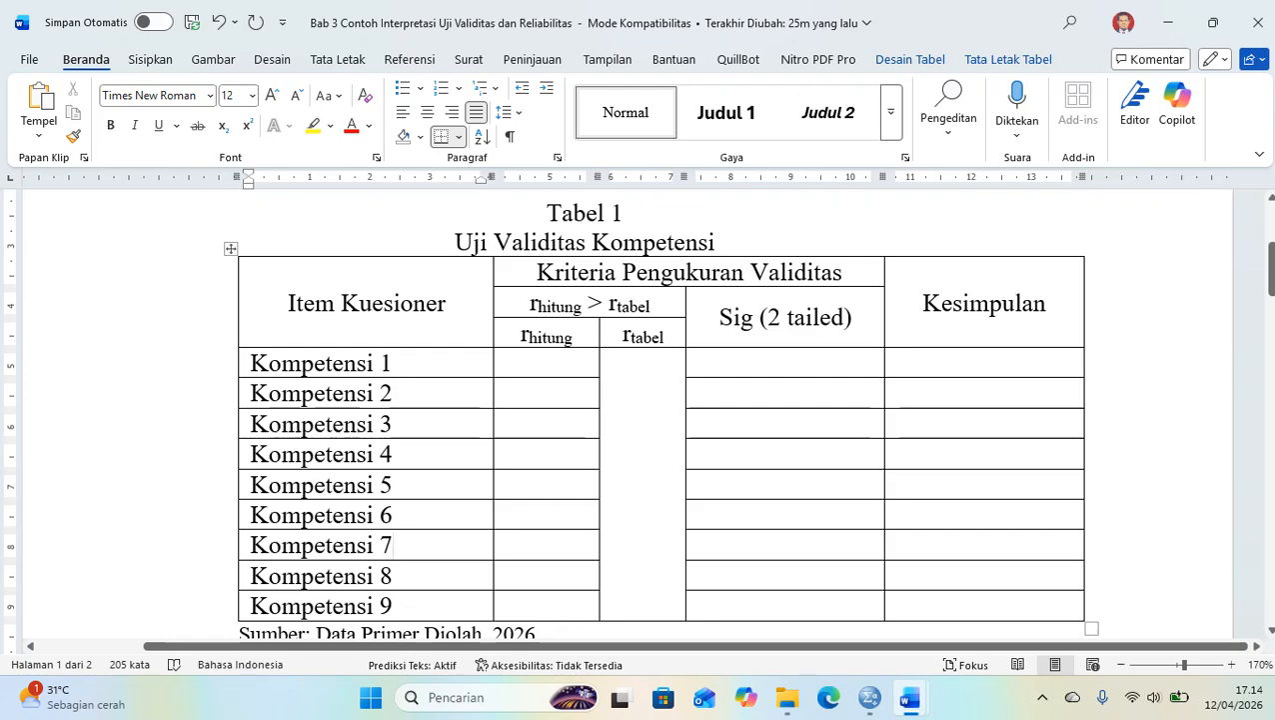
Step: Check the r value for degree of freedom 61 in the r table document and enter 0,248 in the merged r tabel cell
mouse_move(909, 697)
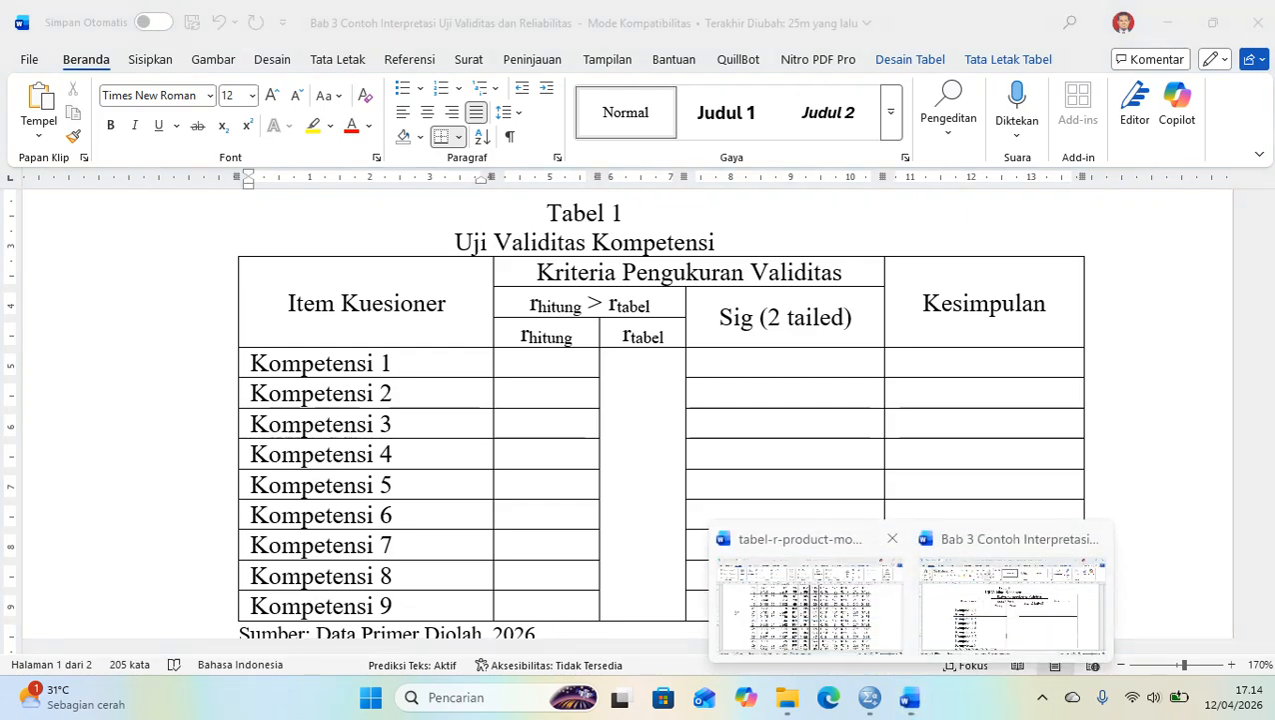
left_click(810, 609)
left_click(869, 696)
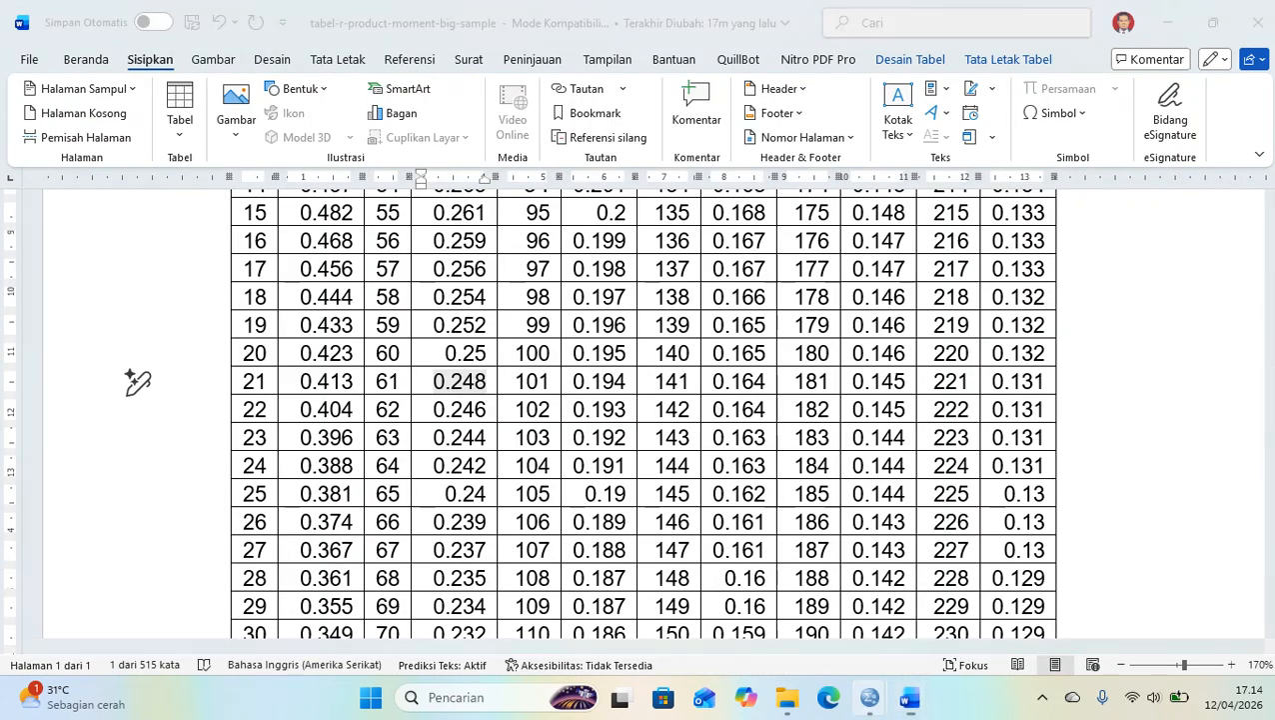
left_click(971, 610)
mouse_move(909, 697)
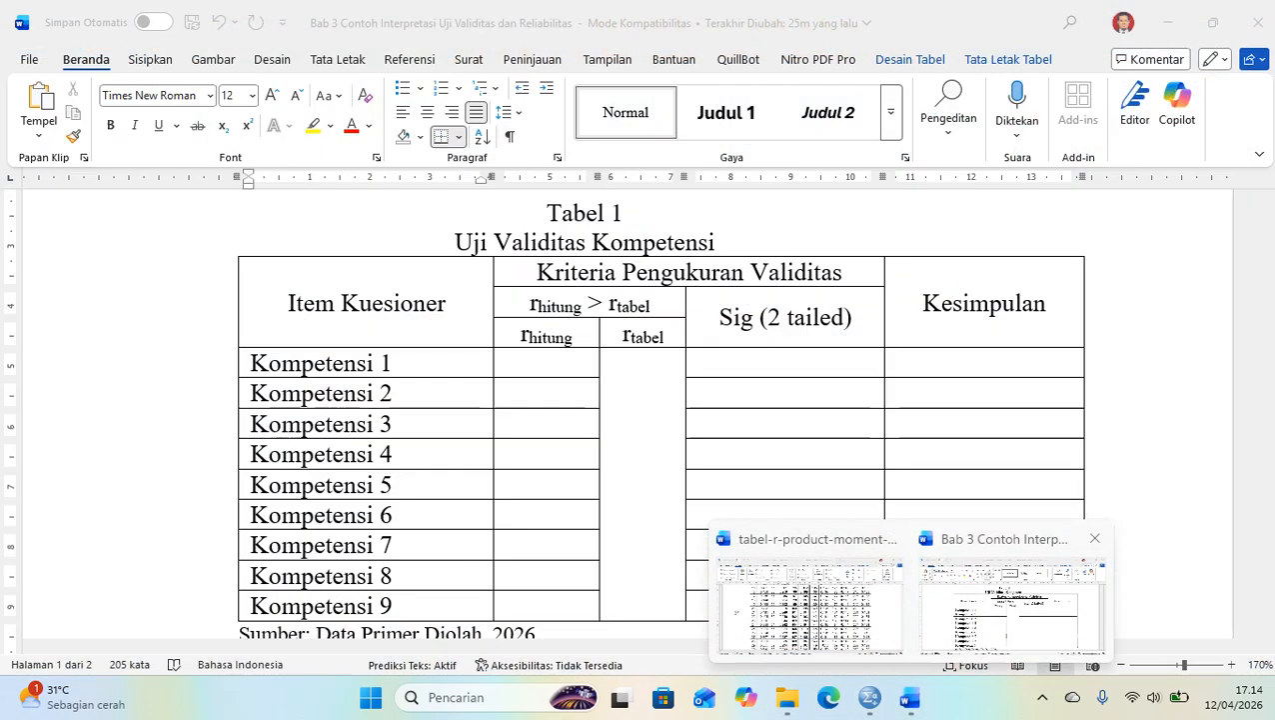
left_click(1011, 604)
left_click(644, 484)
type("0,")
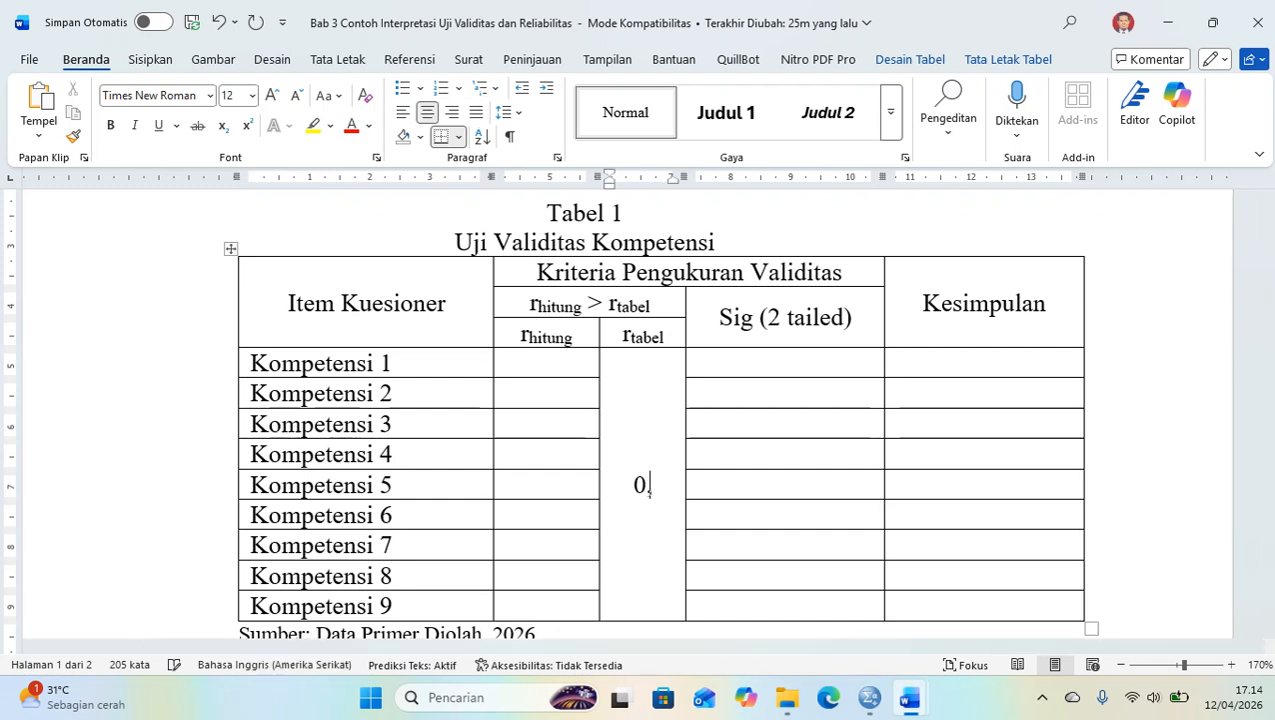
type("248")
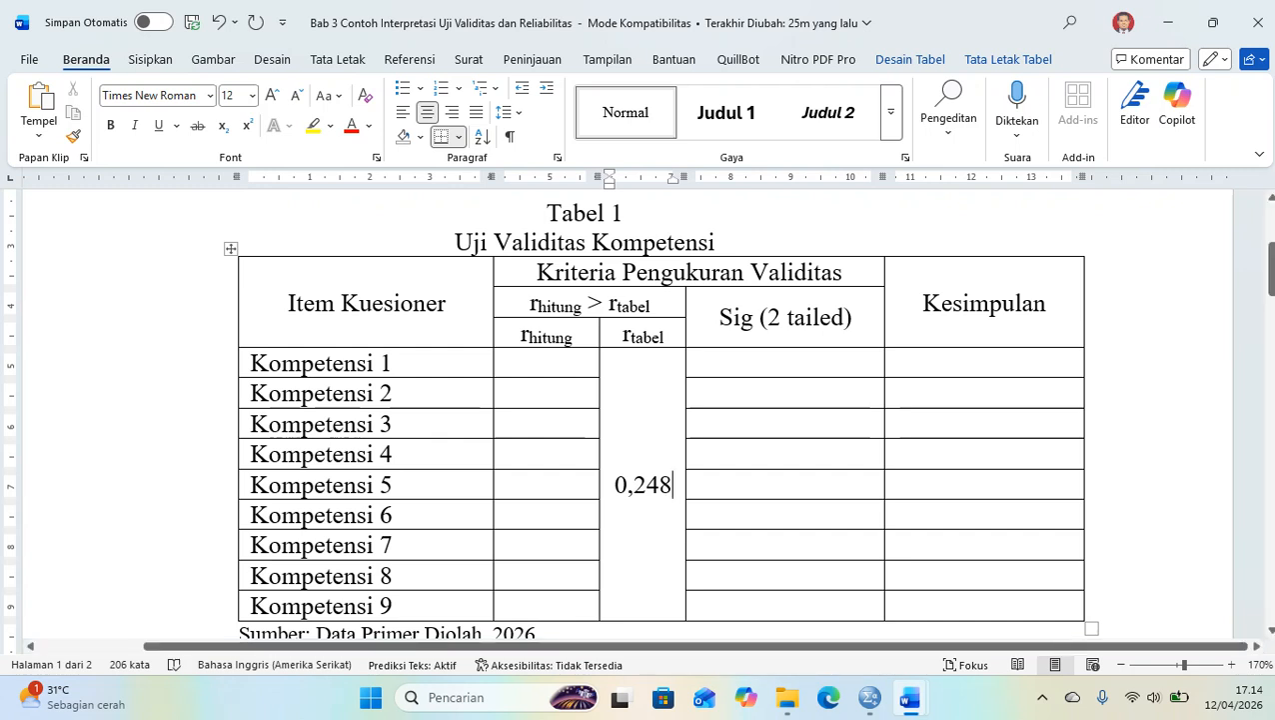
Step: Arrange the interpretation document in half of the screen beside the SPSS Output2 correlations, with the r table document minimized
left_click(545, 361)
mouse_move(1212, 22)
left_click(1096, 74)
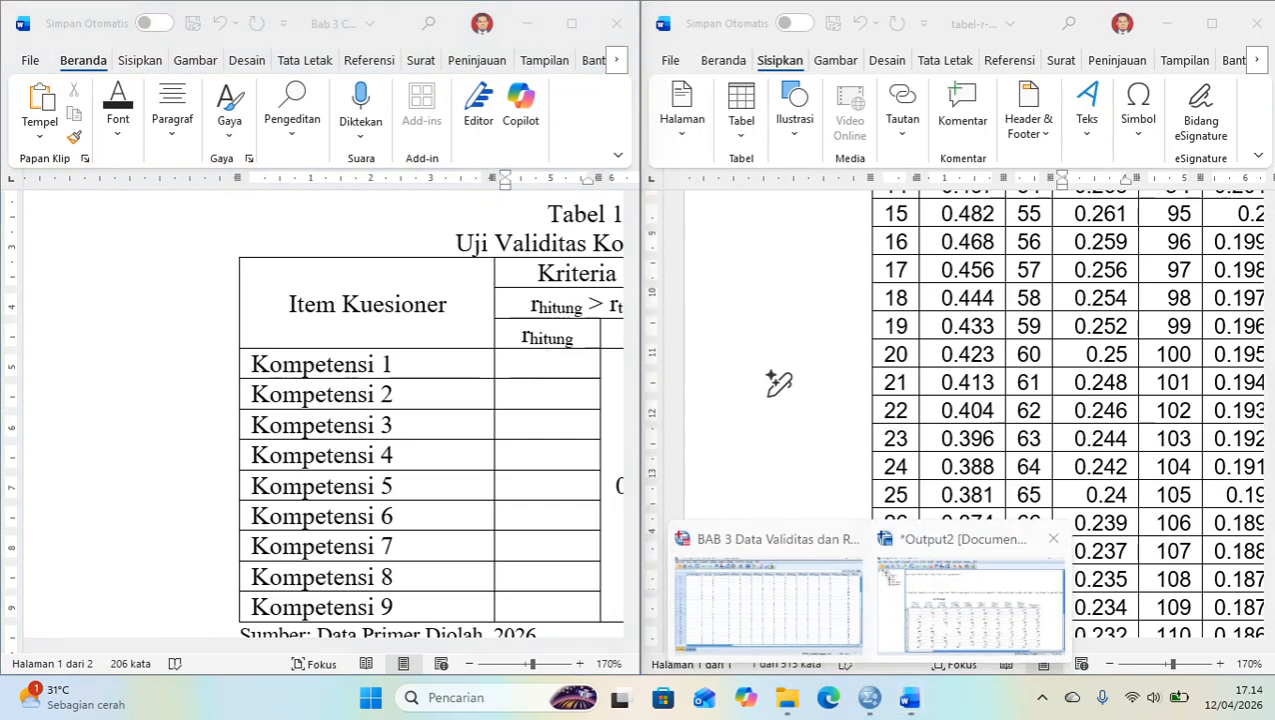
left_click(970, 595)
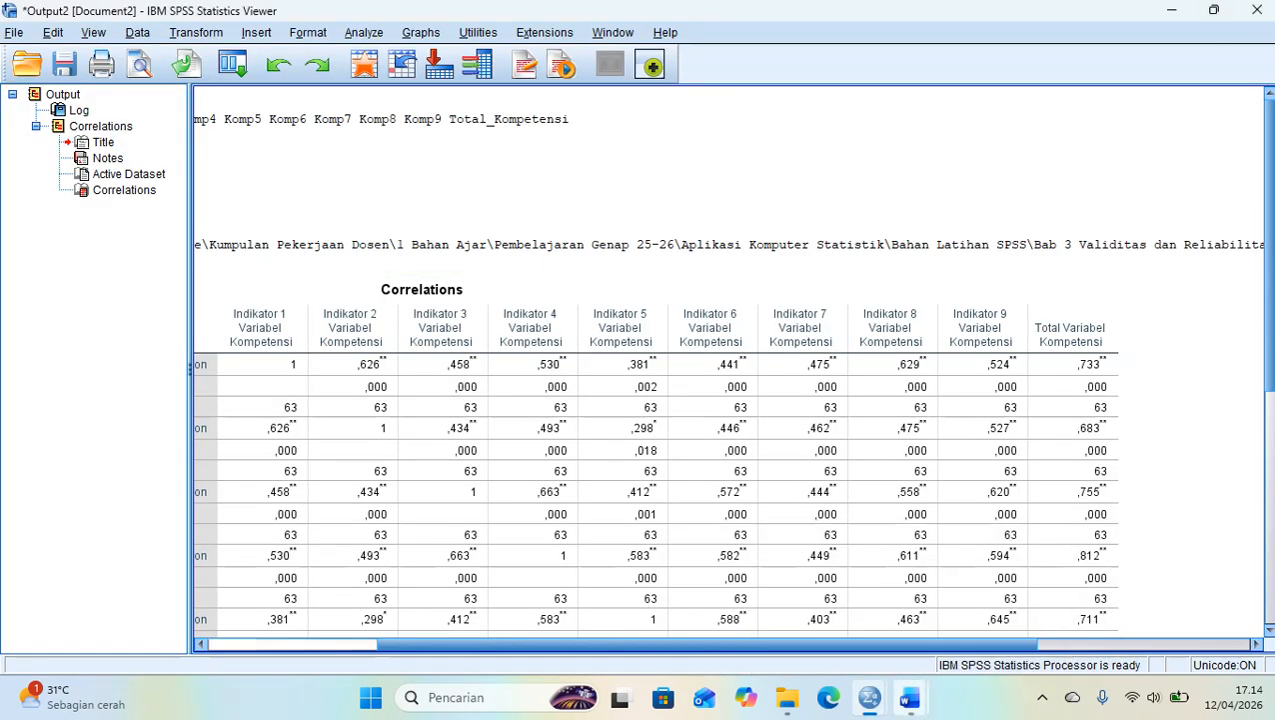
mouse_move(908, 697)
left_click(764, 625)
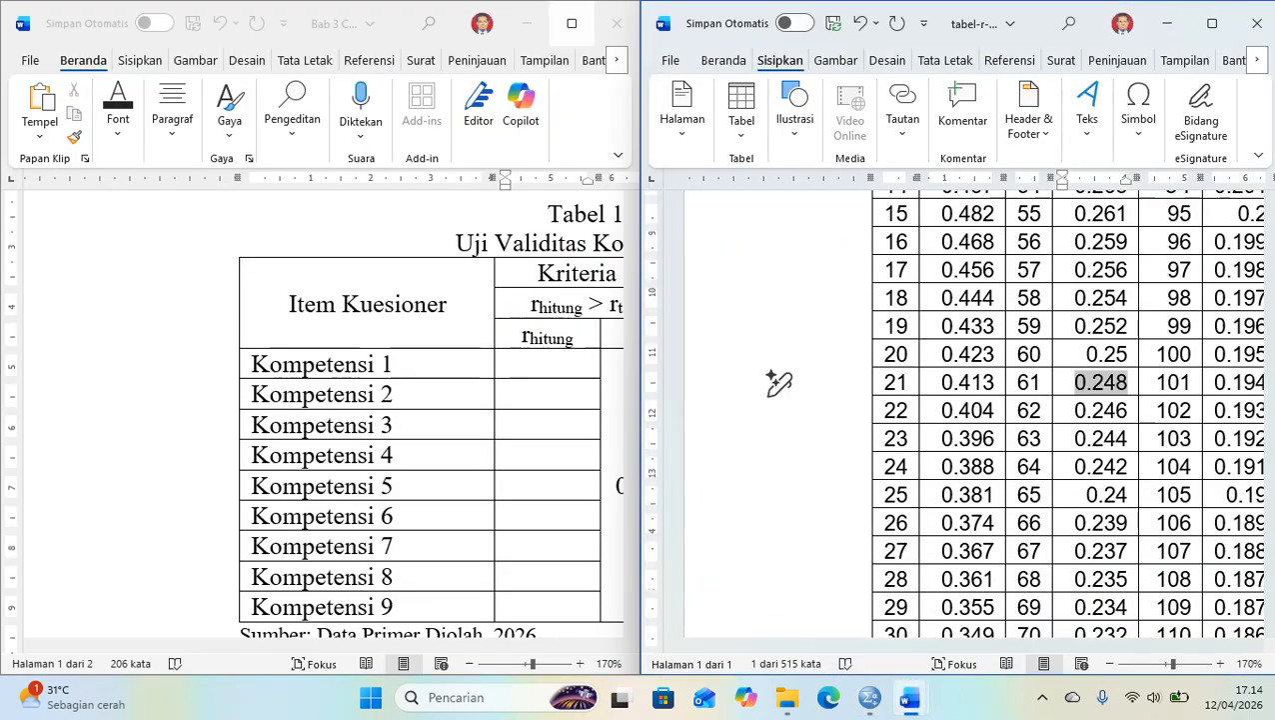
mouse_move(572, 23)
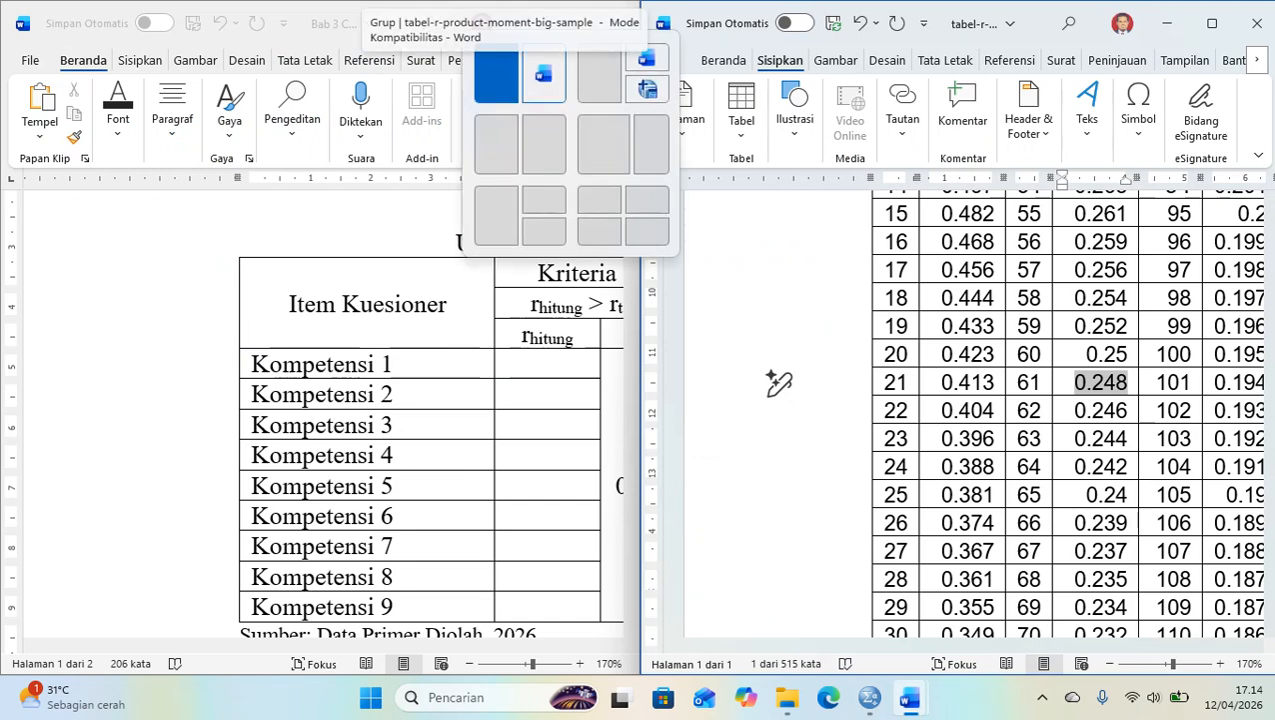
left_click(1166, 23)
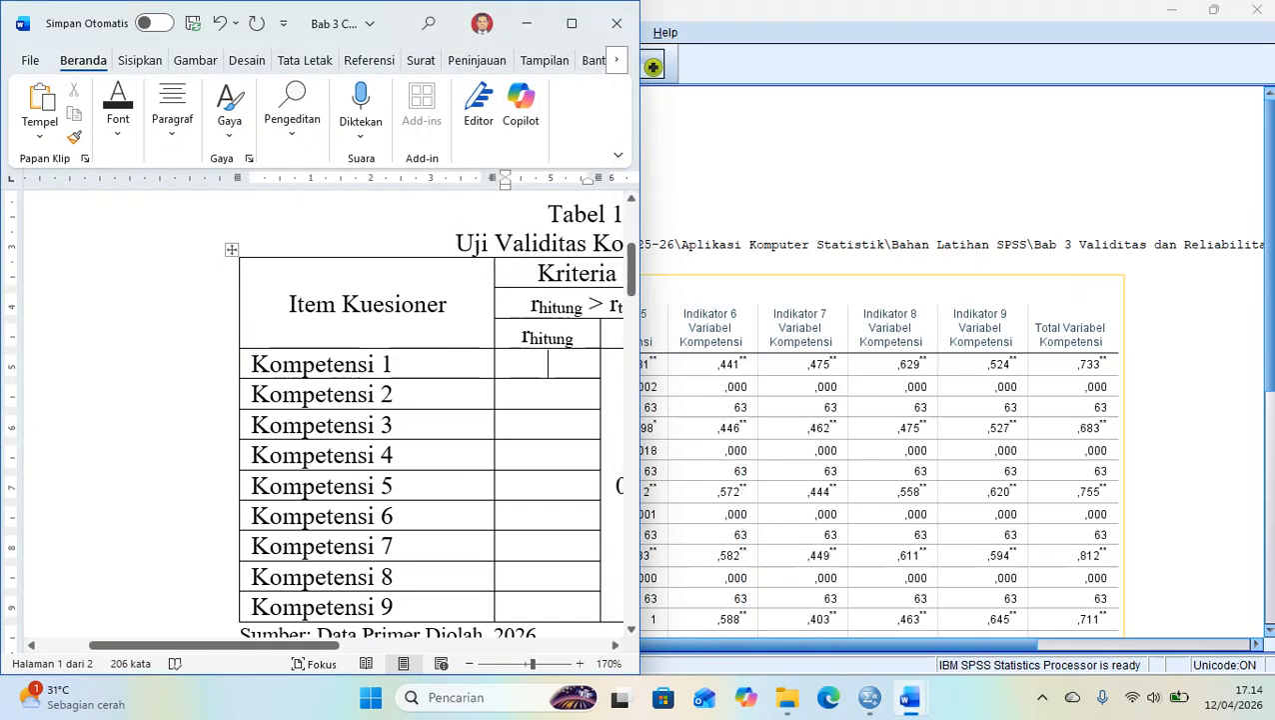
Step: Enter the r hitung values 0,733, 0,683, 0,755, 0,812 and 0,711 for Kompetensi 1 to Kompetensi 5
left_click(547, 364)
type("0,733")
left_click(547, 394)
type("0,683")
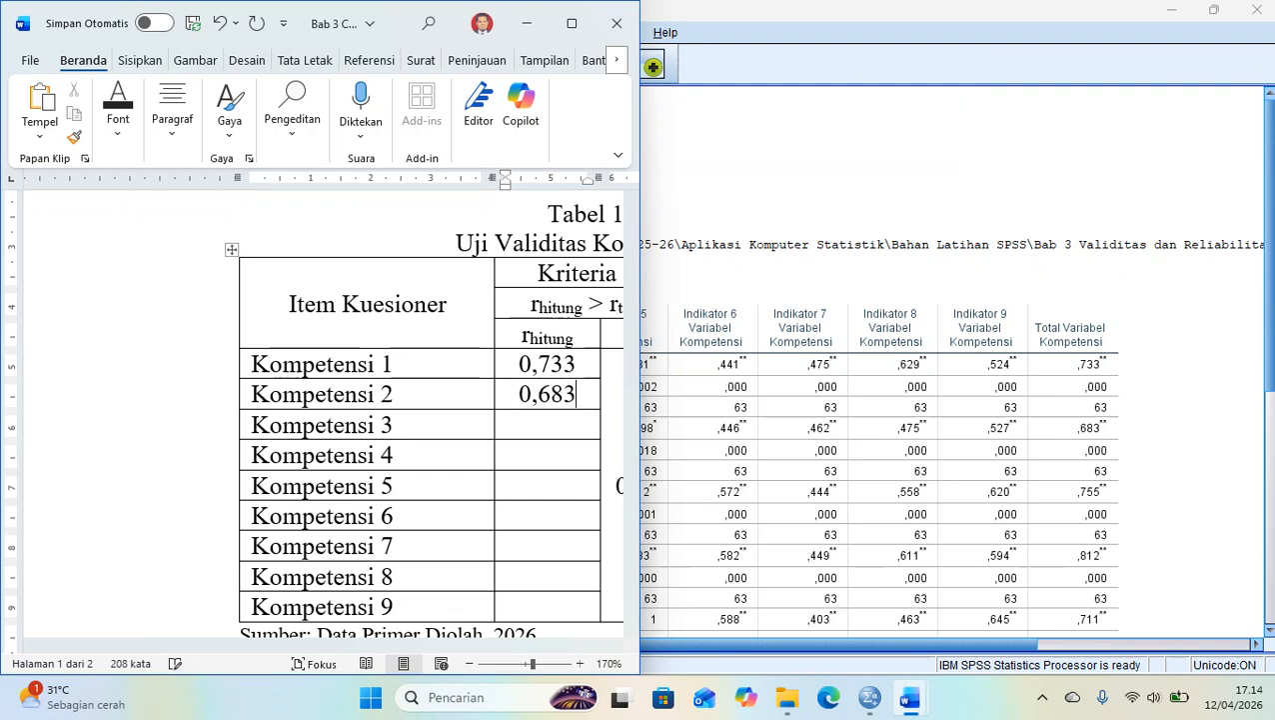
left_click(547, 424)
type("0,755")
left_click(547, 455)
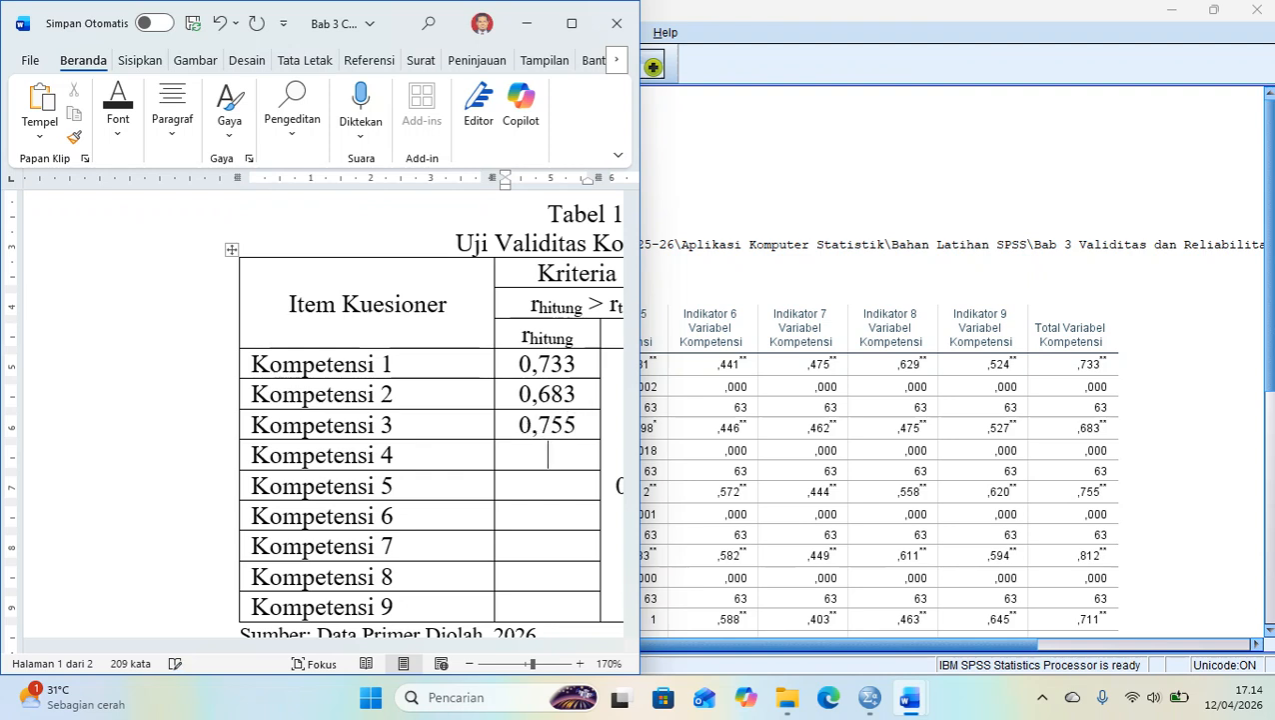
type("0,812")
left_click(547, 484)
type("0,711")
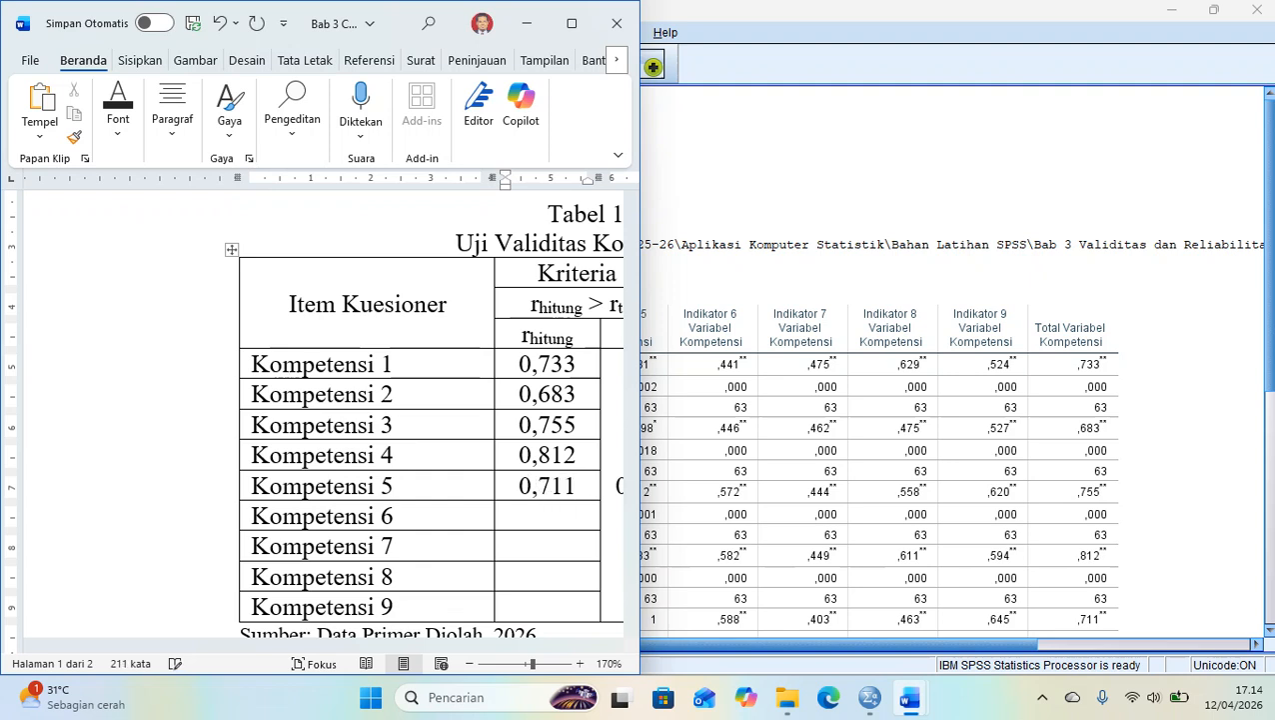
Step: Show the remaining indicators' correlations in the SPSS output beside the document and enter 0,776 as the r hitung of Kompetensi 6
left_click(546, 516)
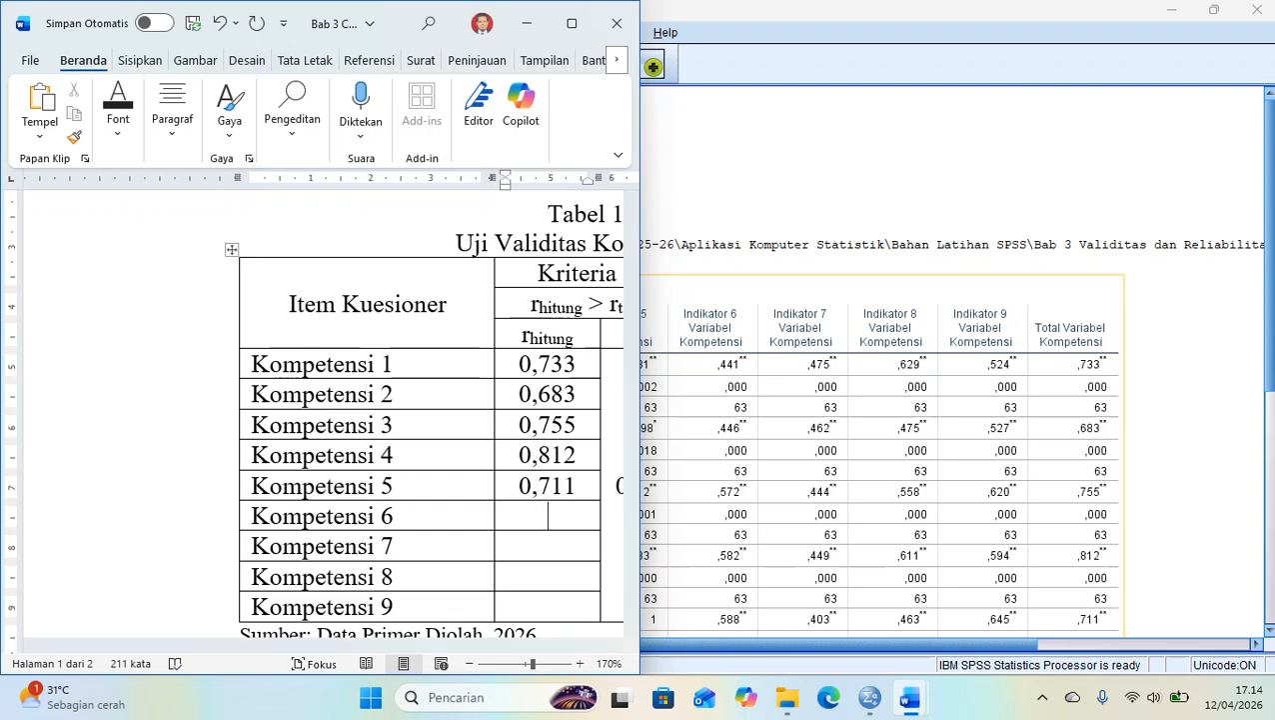
left_click_drag(1267, 248, 1268, 426)
left_click(909, 696)
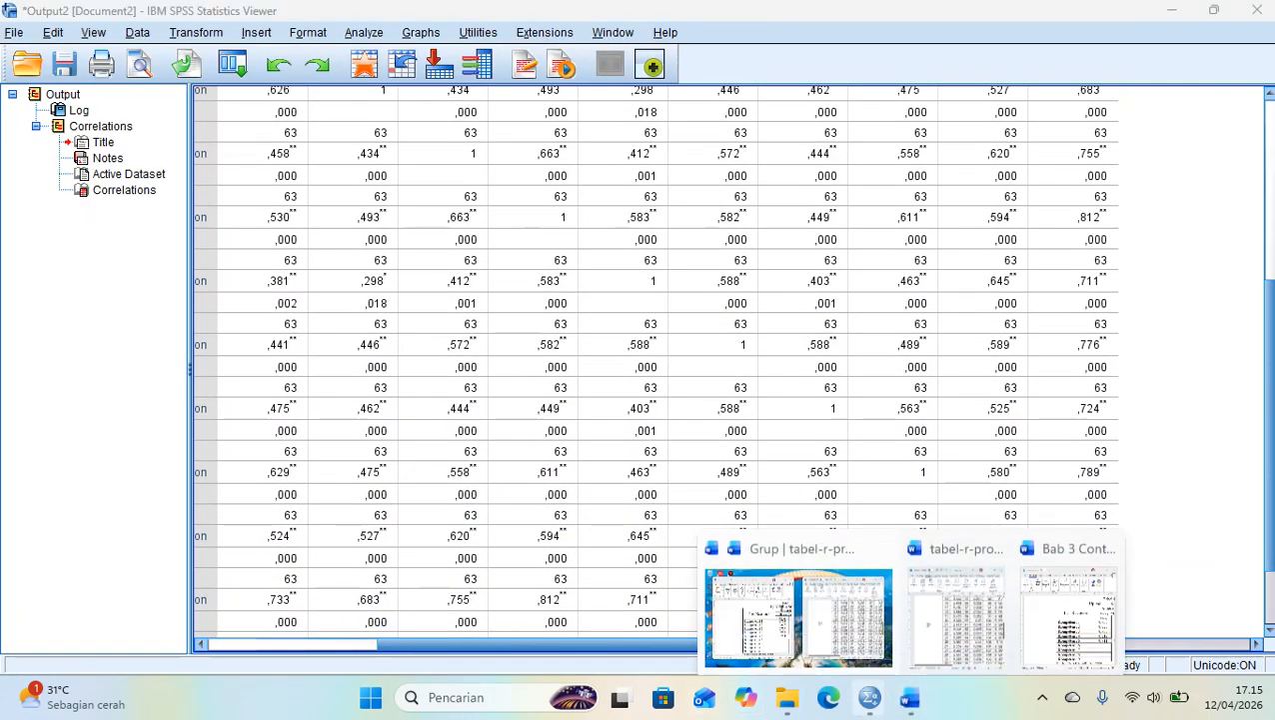
left_click(924, 590)
key("alt+Tab")
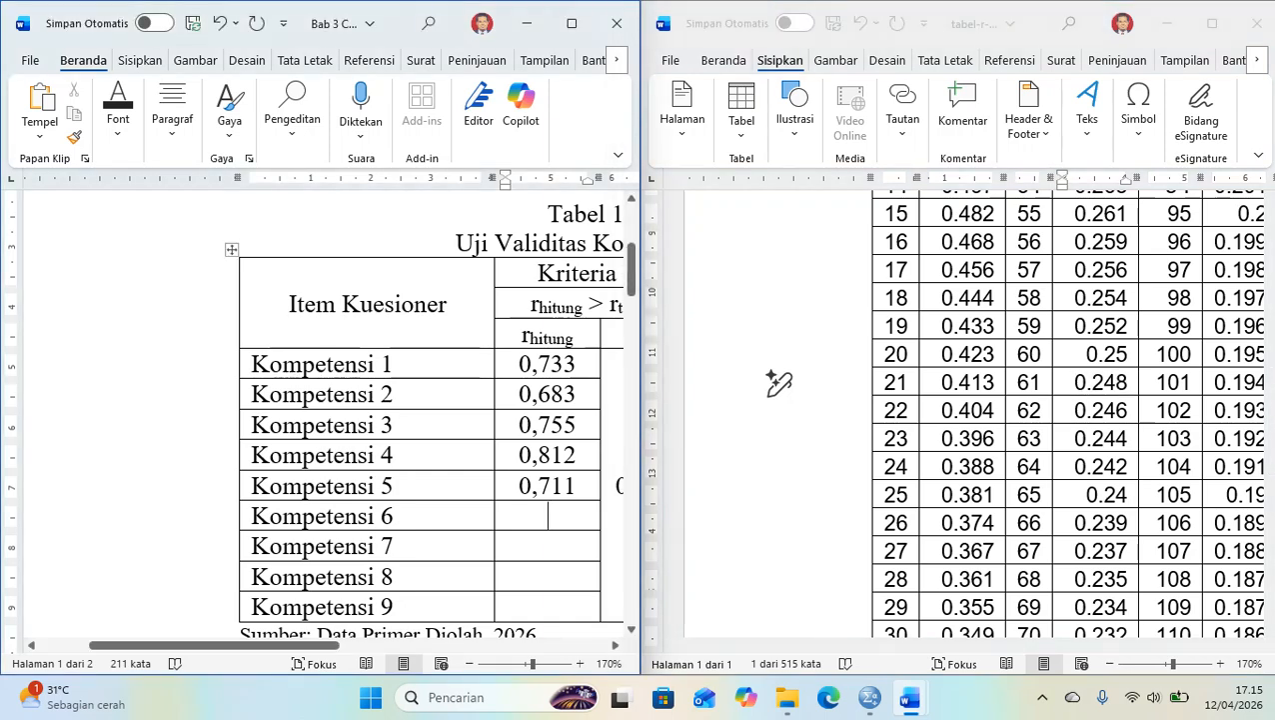
left_click(1167, 23)
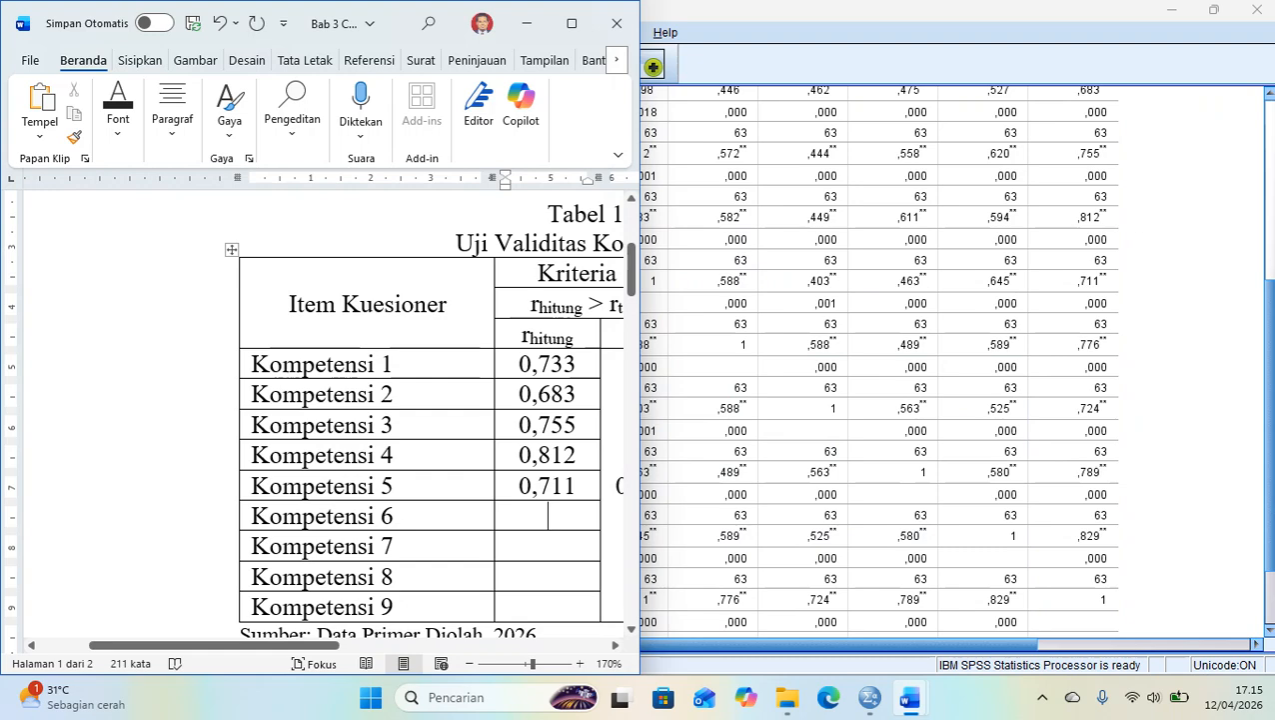
type("0,776")
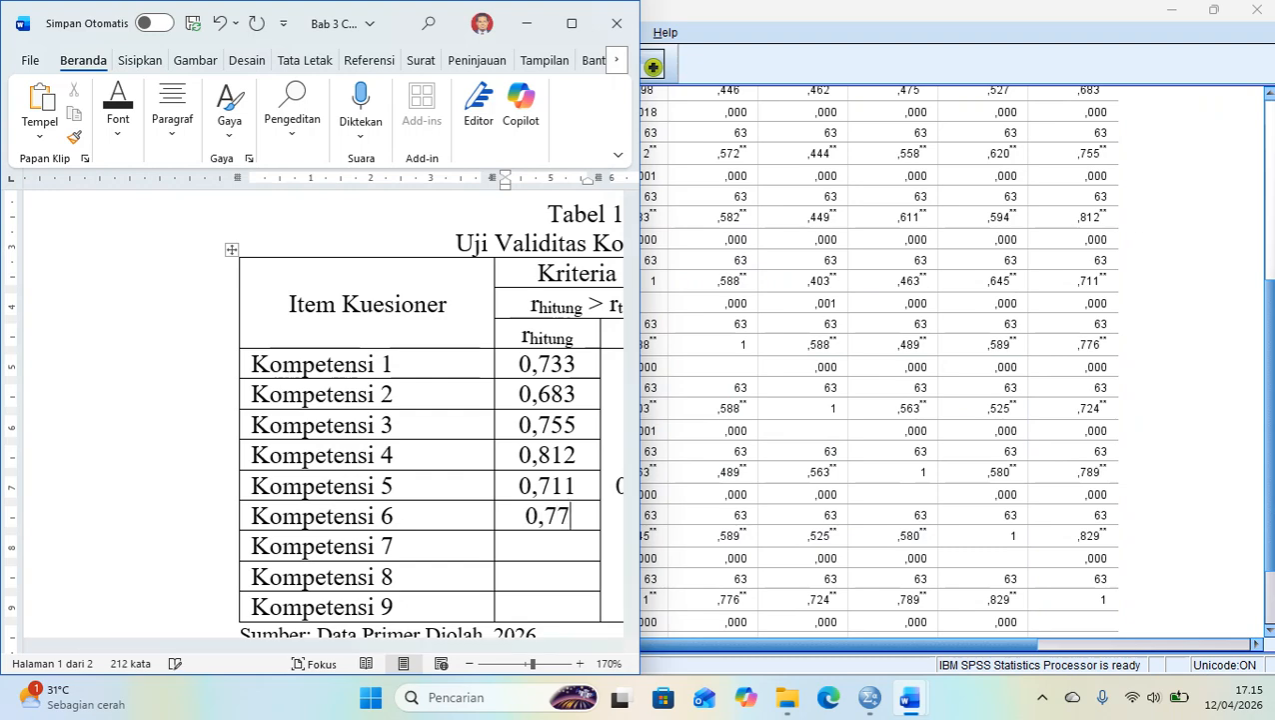
Step: Enter the r hitung values 0,724, 0,789 and 0,829 for Kompetensi 7 to Kompetensi 9 and maximize the document window
left_click(559, 540)
type("0,724")
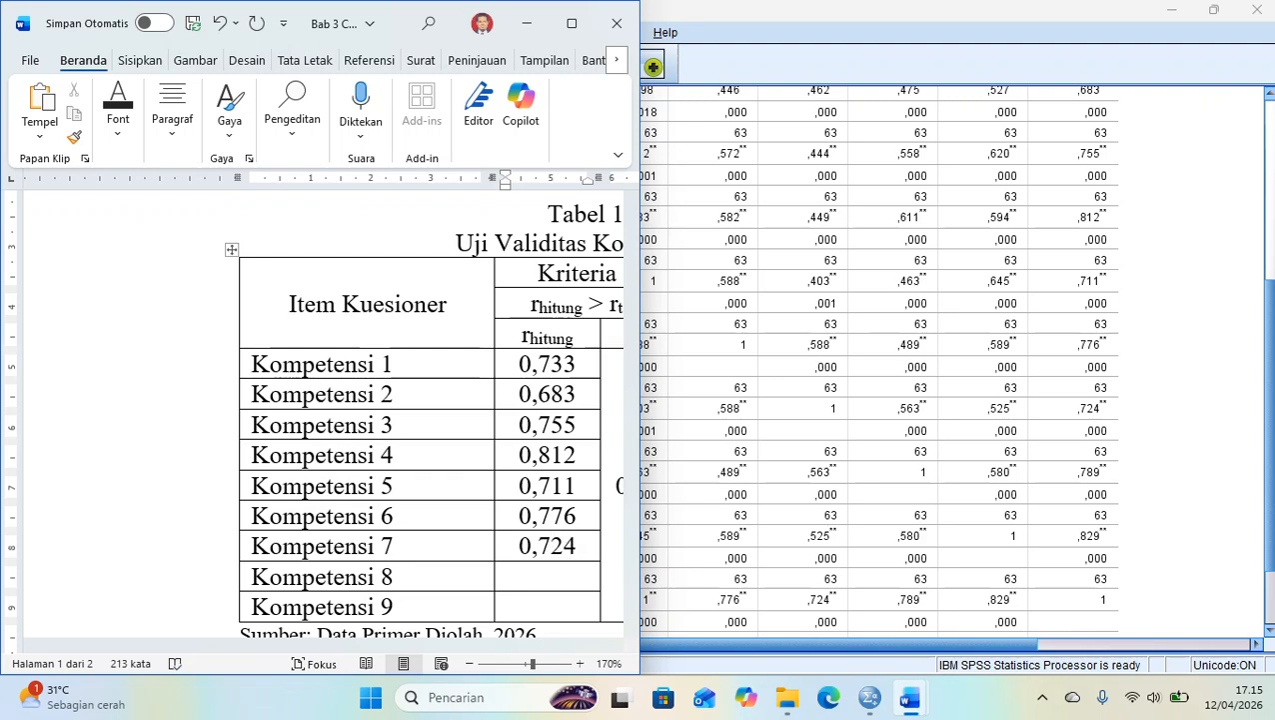
left_click(547, 576)
type("0,789")
left_click(546, 606)
type("0,829")
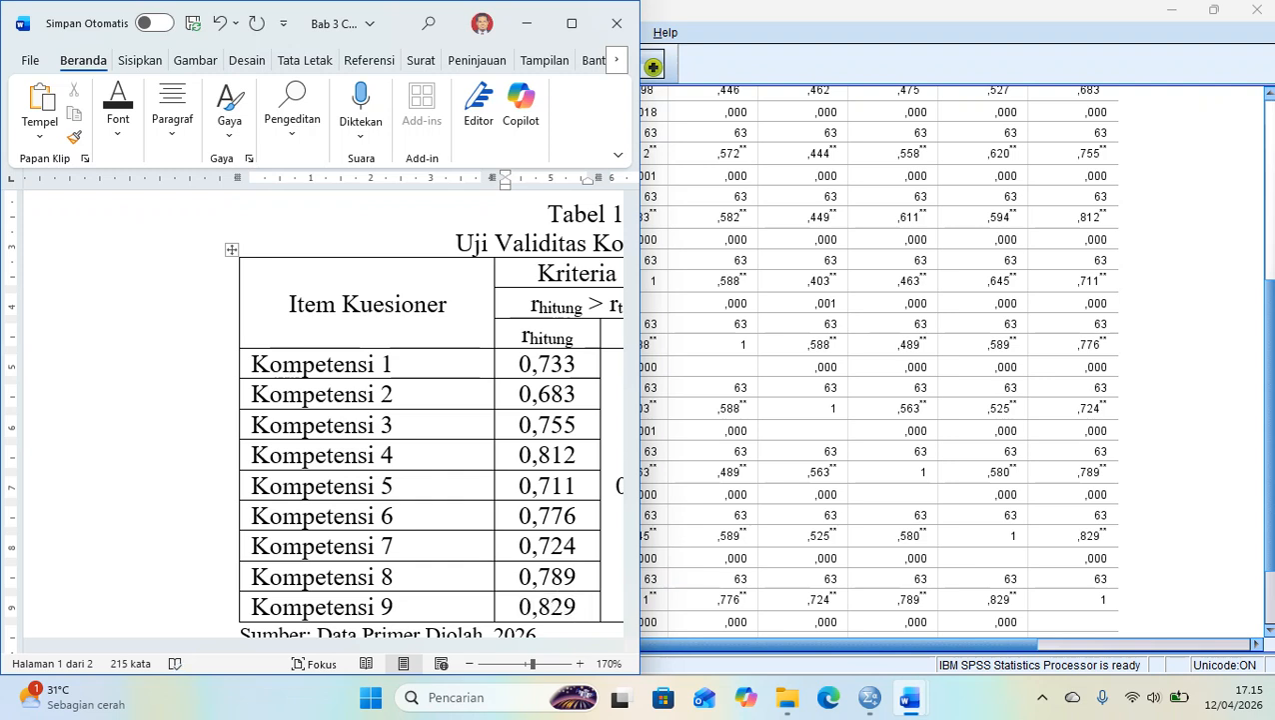
left_click(571, 23)
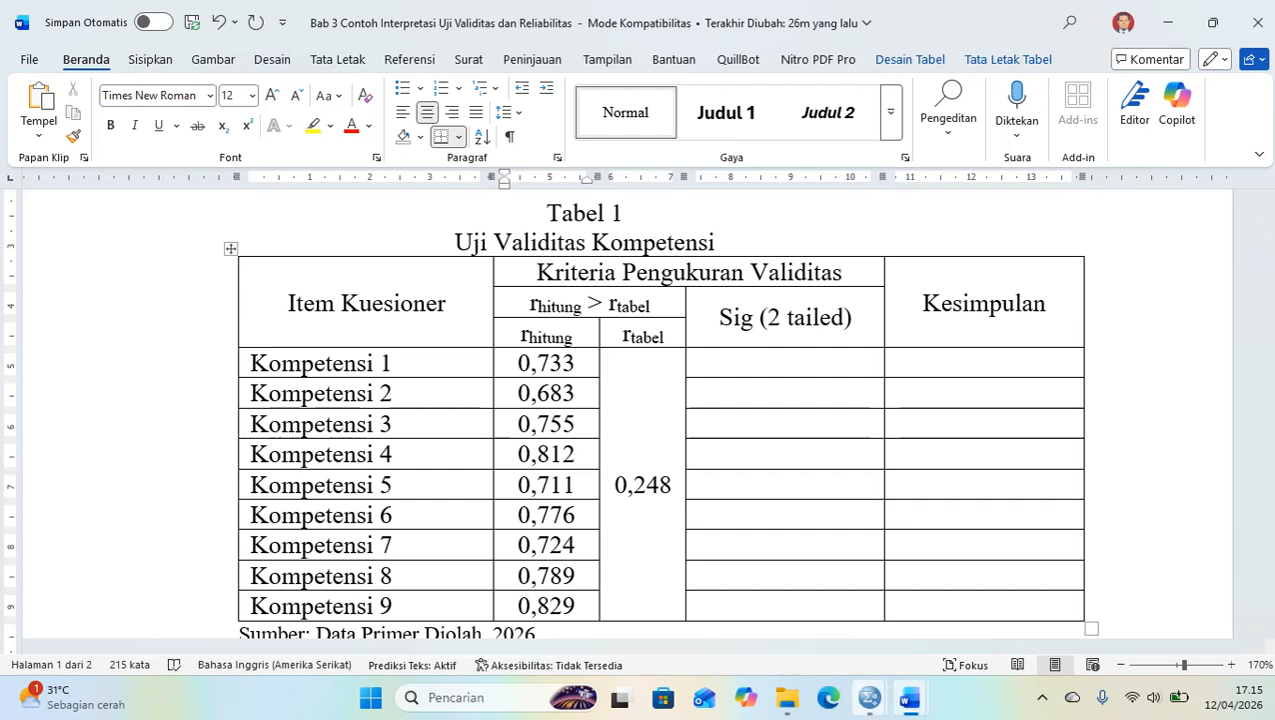
Step: Check the indicators' significance against the total in the SPSS correlations and enter 0,000 as Sig (2 tailed) for all nine Kompetensi rows
mouse_move(870, 697)
left_click(969, 600)
scroll(700, 400, "up", 3)
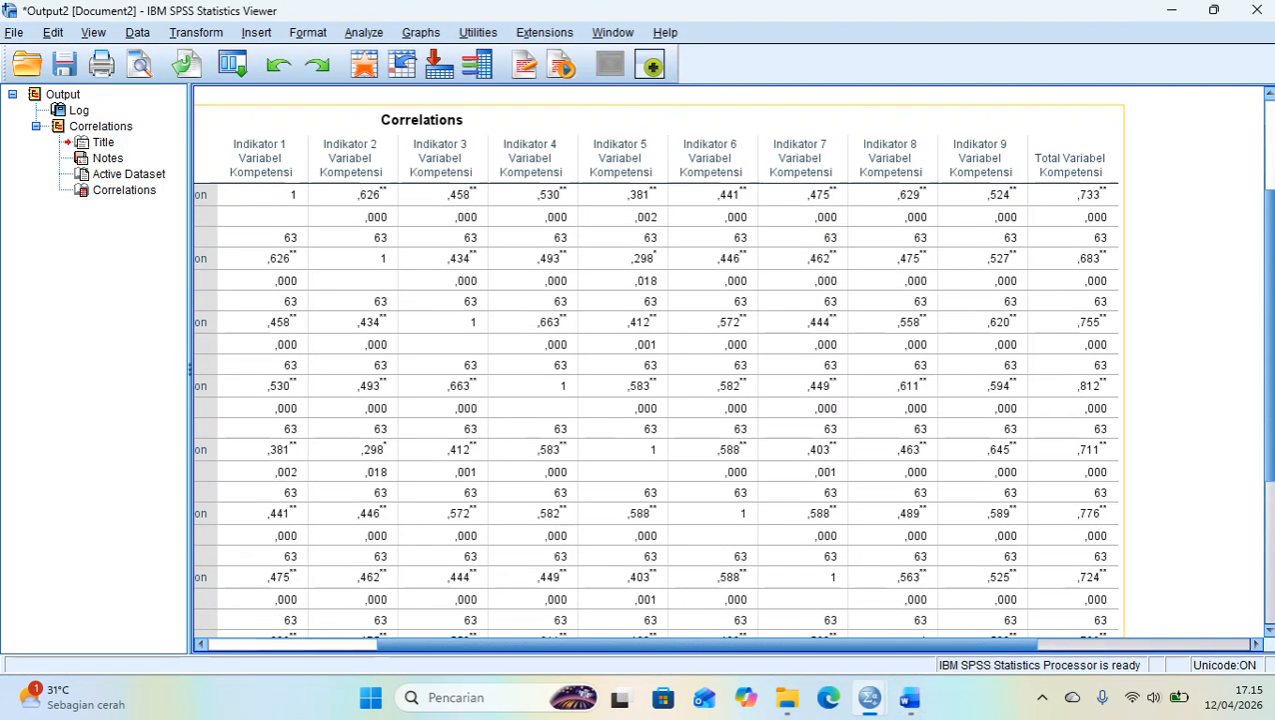
scroll(699, 360, "down", 3)
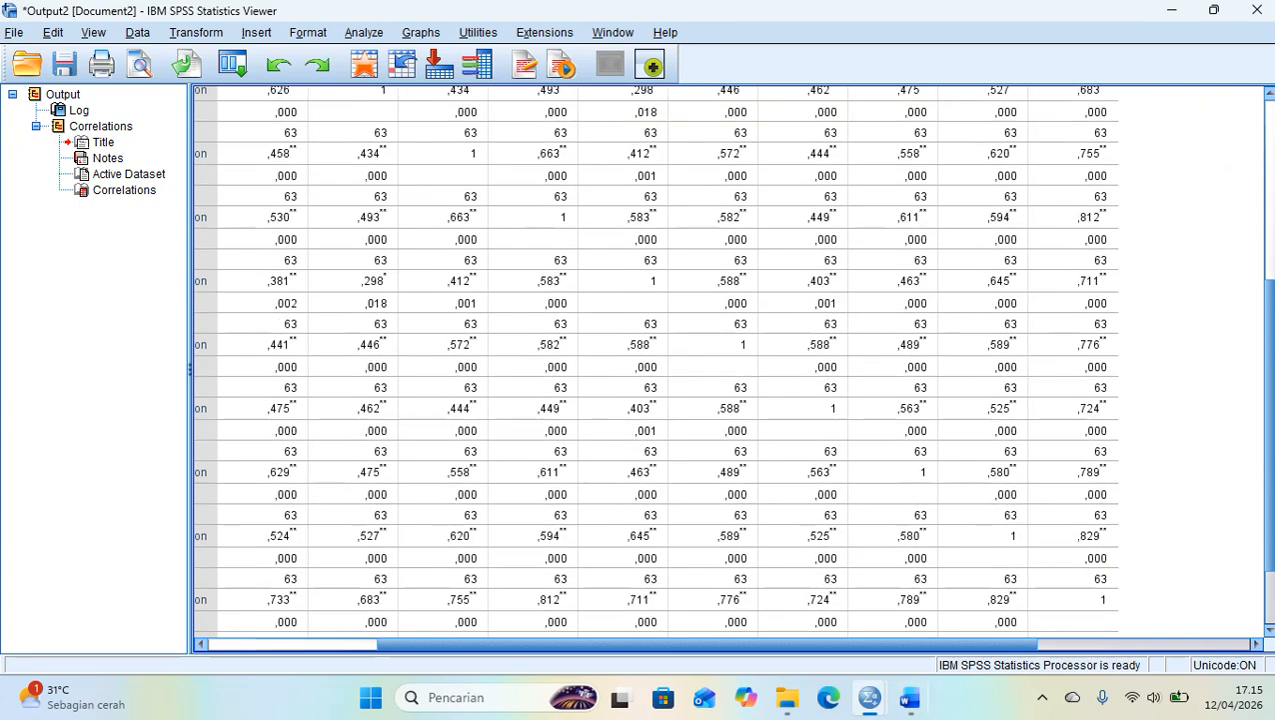
mouse_move(910, 696)
left_click(965, 645)
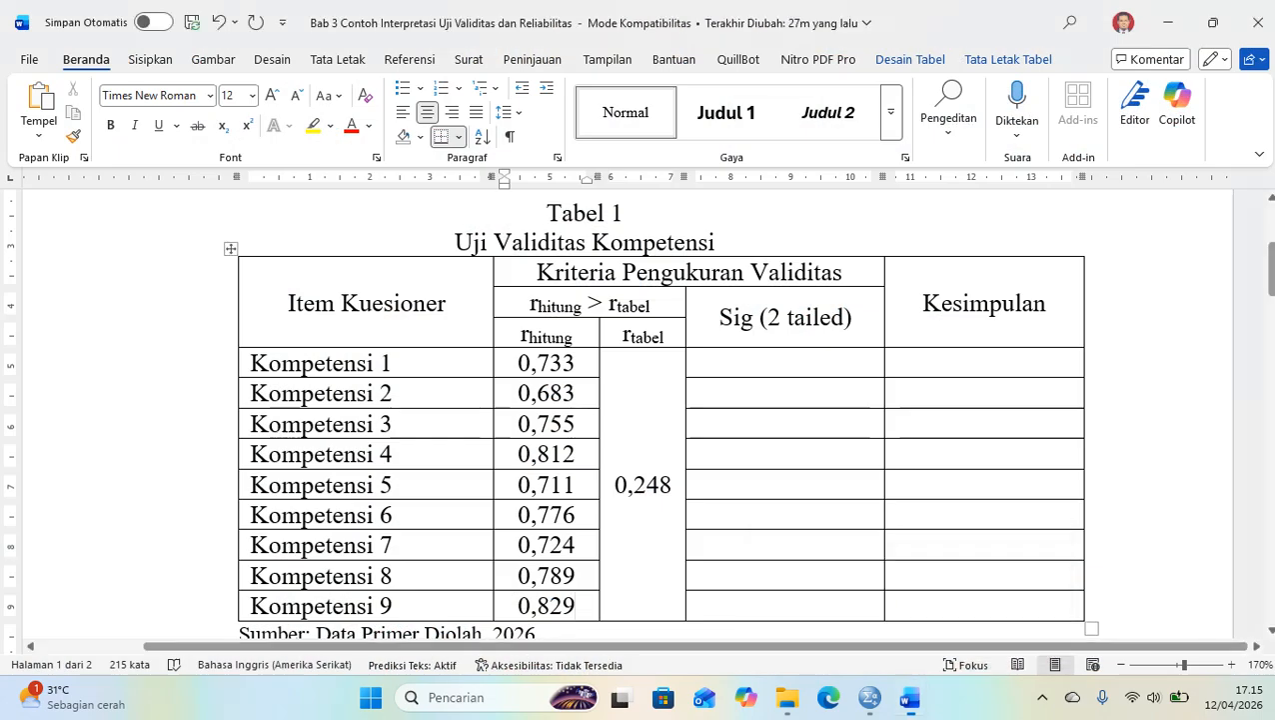
left_click(786, 363)
type("0,000")
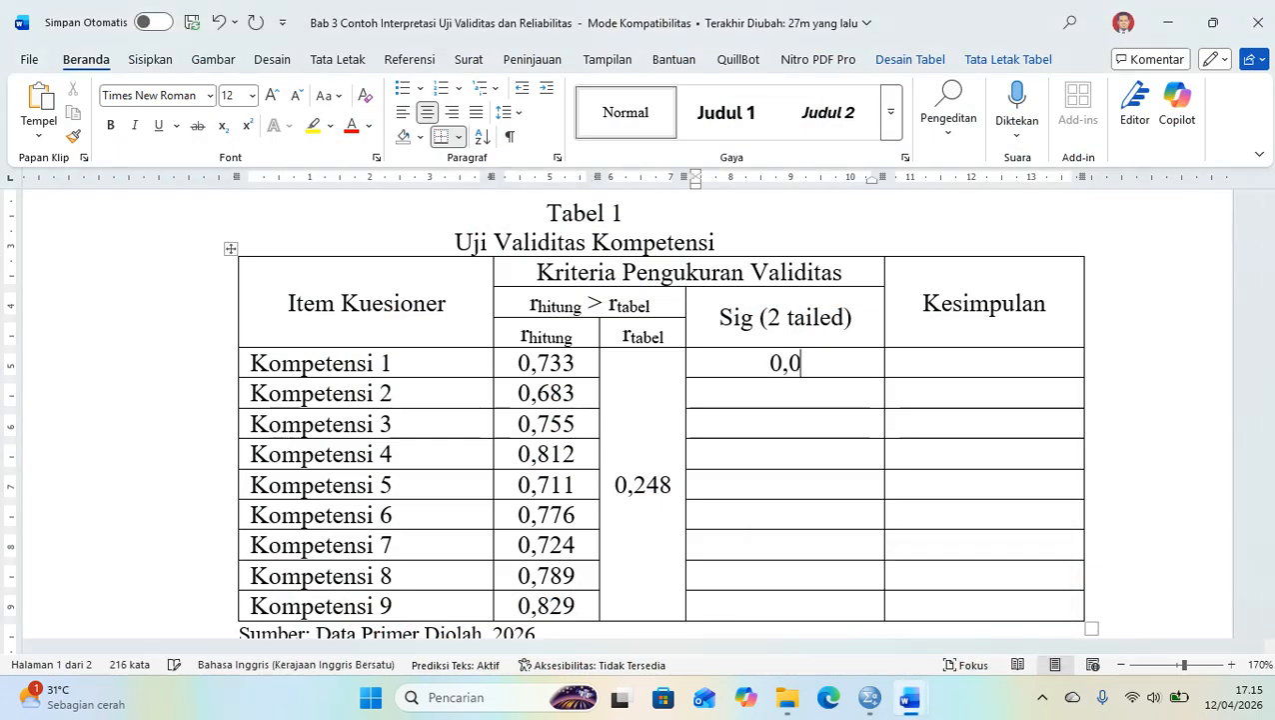
left_click_drag(814, 363, 786, 605)
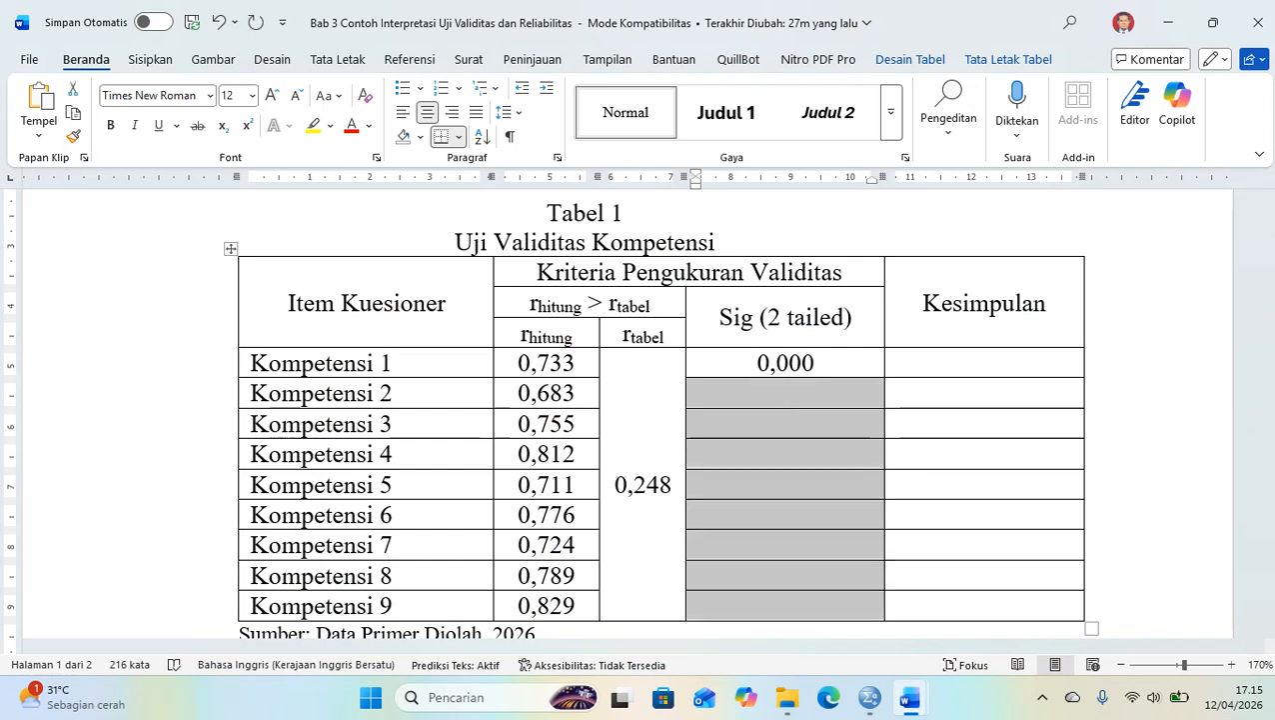
type("0,000 0,000 0,000 0,000 0,000 0,000 0,000 0,000")
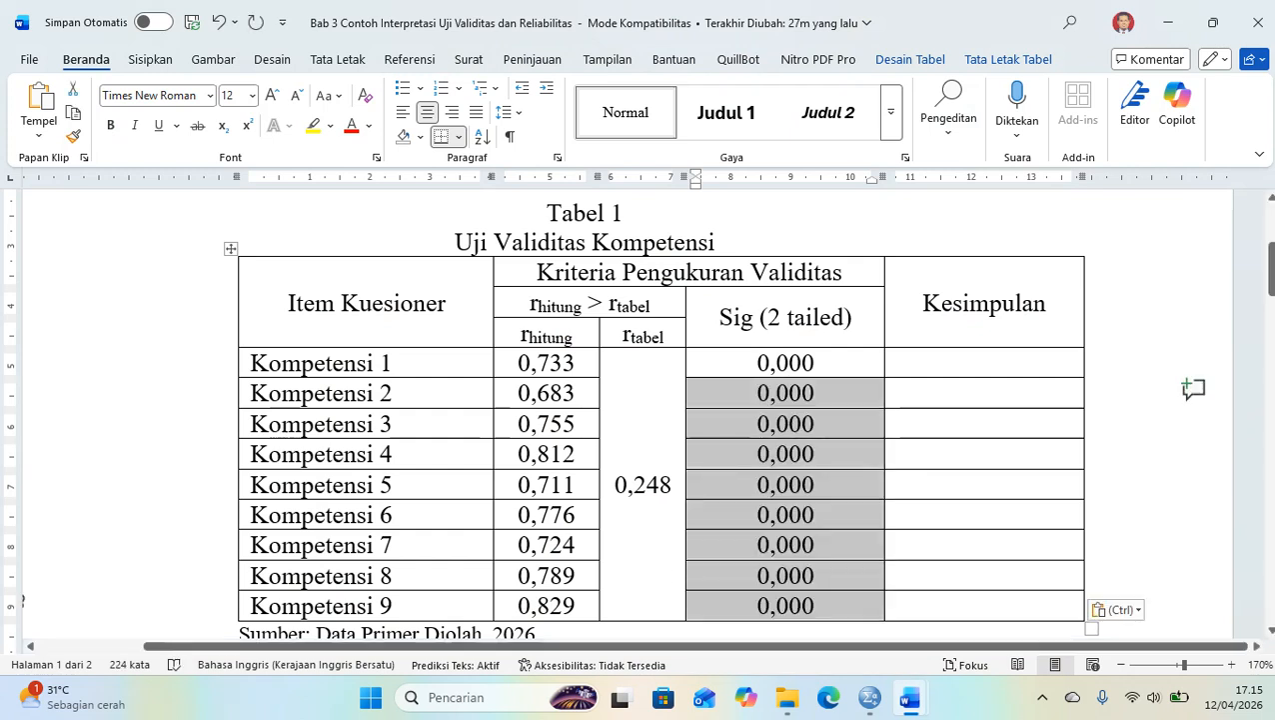
left_click(983, 362)
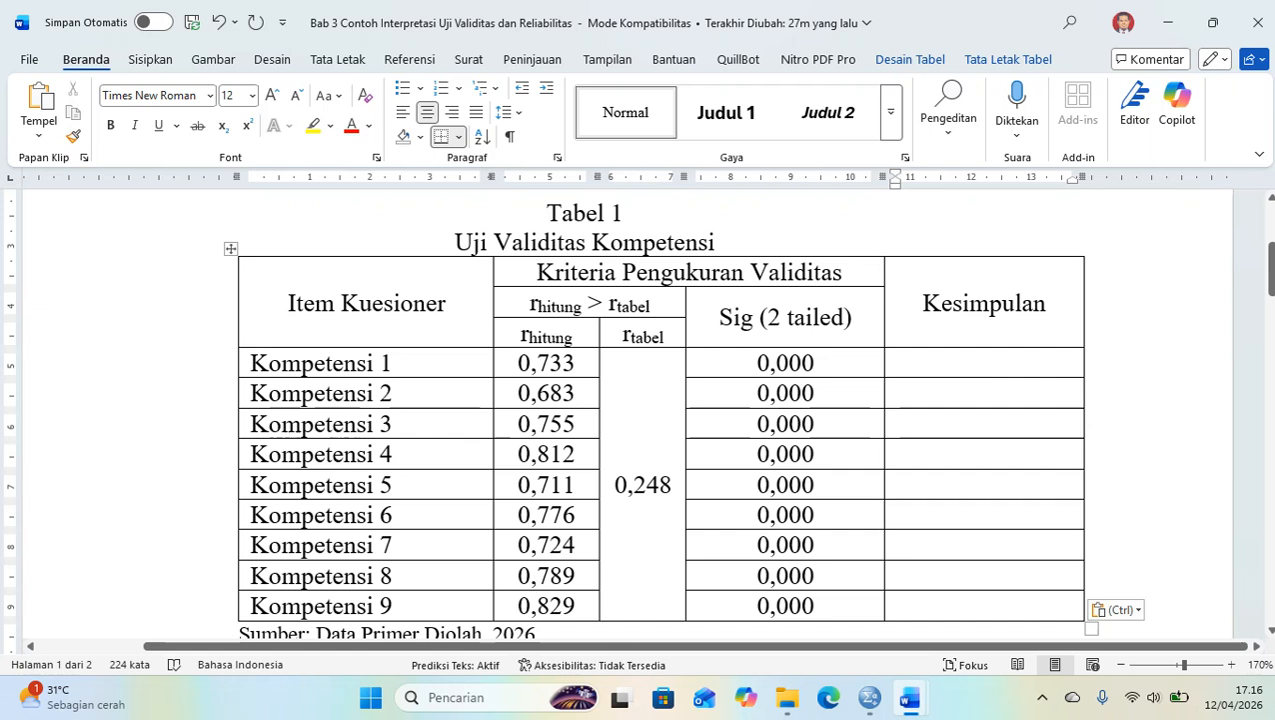
type("Relia")
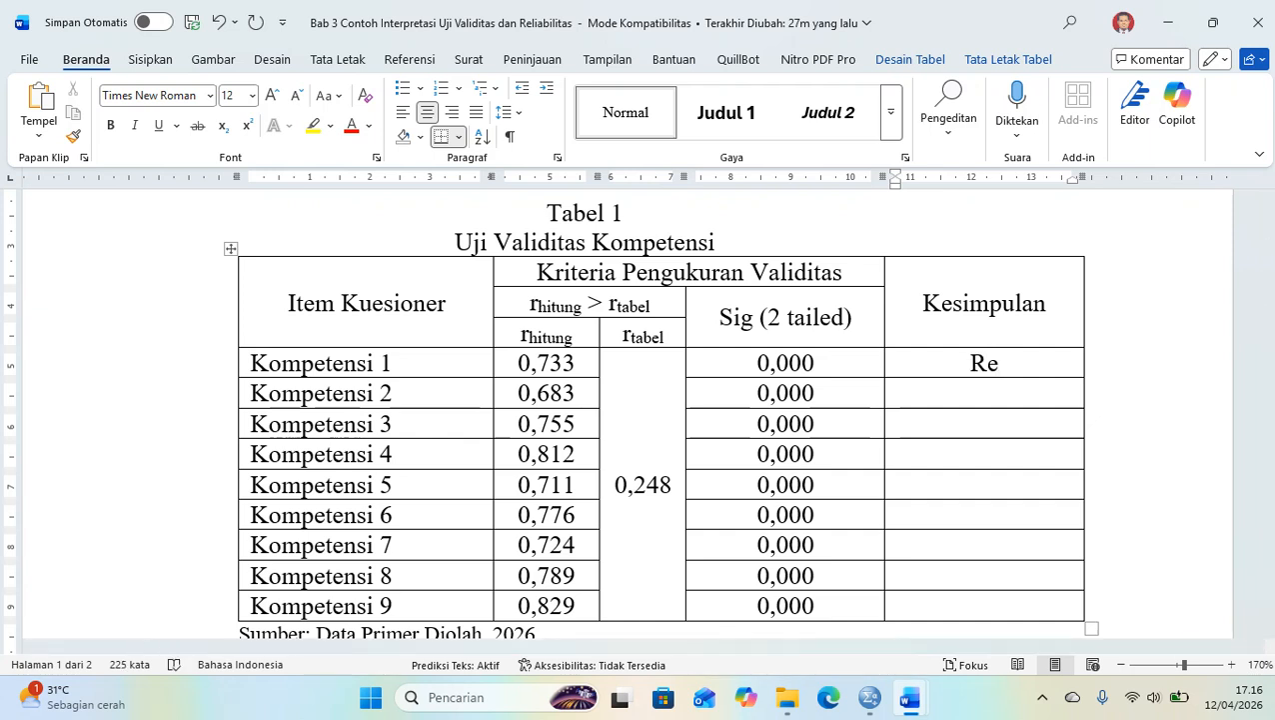
key("BackSpace")
key("BackSpace")
key("BackSpace")
key("BackSpace")
key("BackSpace")
Step: Enter Valid as the Kesimpulan of Kompetensi 1 and copy it to the rows of Kompetensi 2 to Kompetensi 9
type("Valid")
key("shift+Home")
key("Down")
key("shift+Down")
key("shift+Down")
key("shift+Down")
key("shift+Down")
key("shift+Down")
key("shift+Down")
key("shift+Down")
type("Valid Valid Valid Valid Valid Valid Valid Valid")
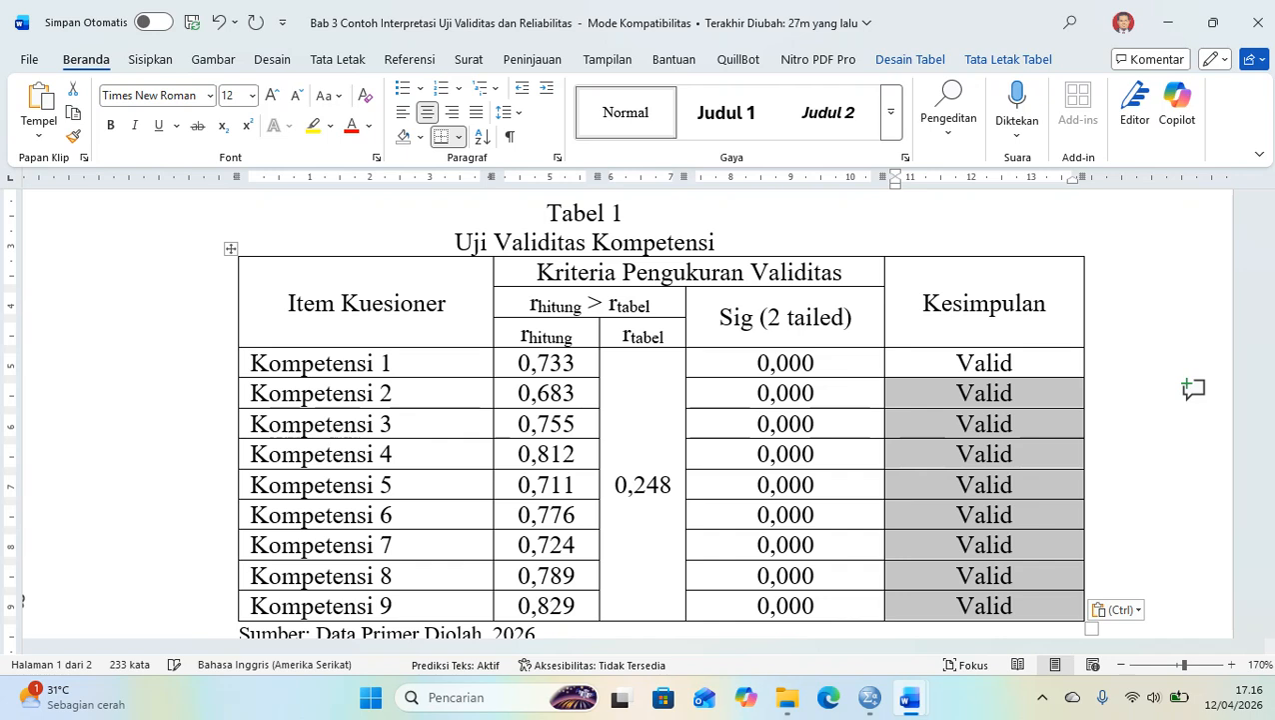
scroll(640, 410, "down", 3)
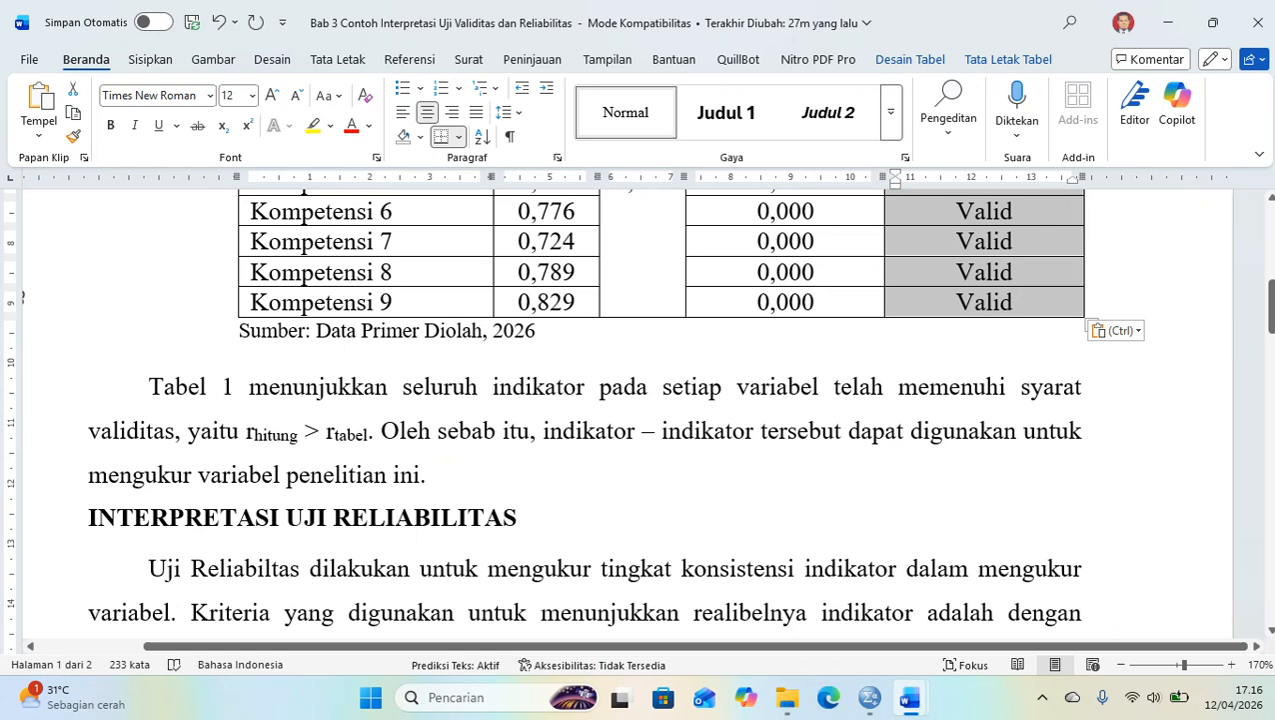
left_click(428, 475)
scroll(427, 474, "up", 3)
scroll(640, 410, "up", 3)
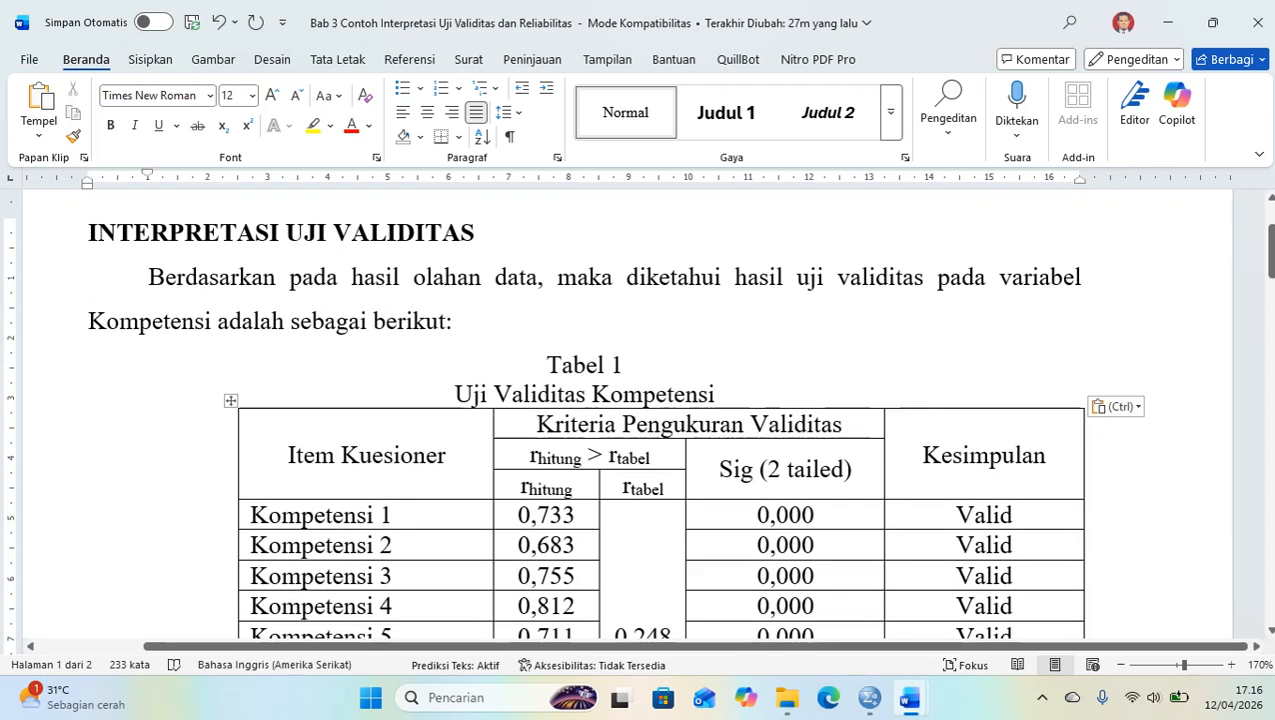
scroll(639, 410, "down", 10)
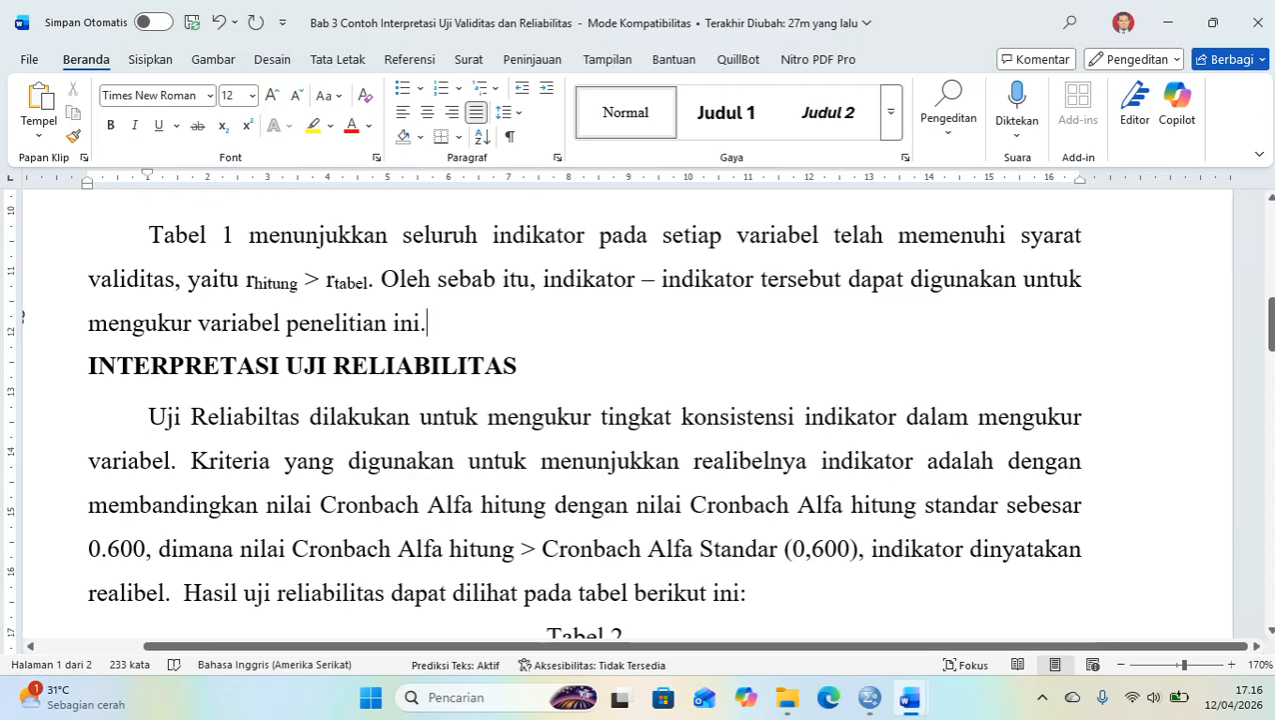
Step: Switch to the SPSS data file, start a Reliability Analysis and add Indikator 1 to Indikator 9 of Kompetensi as its items
mouse_move(869, 698)
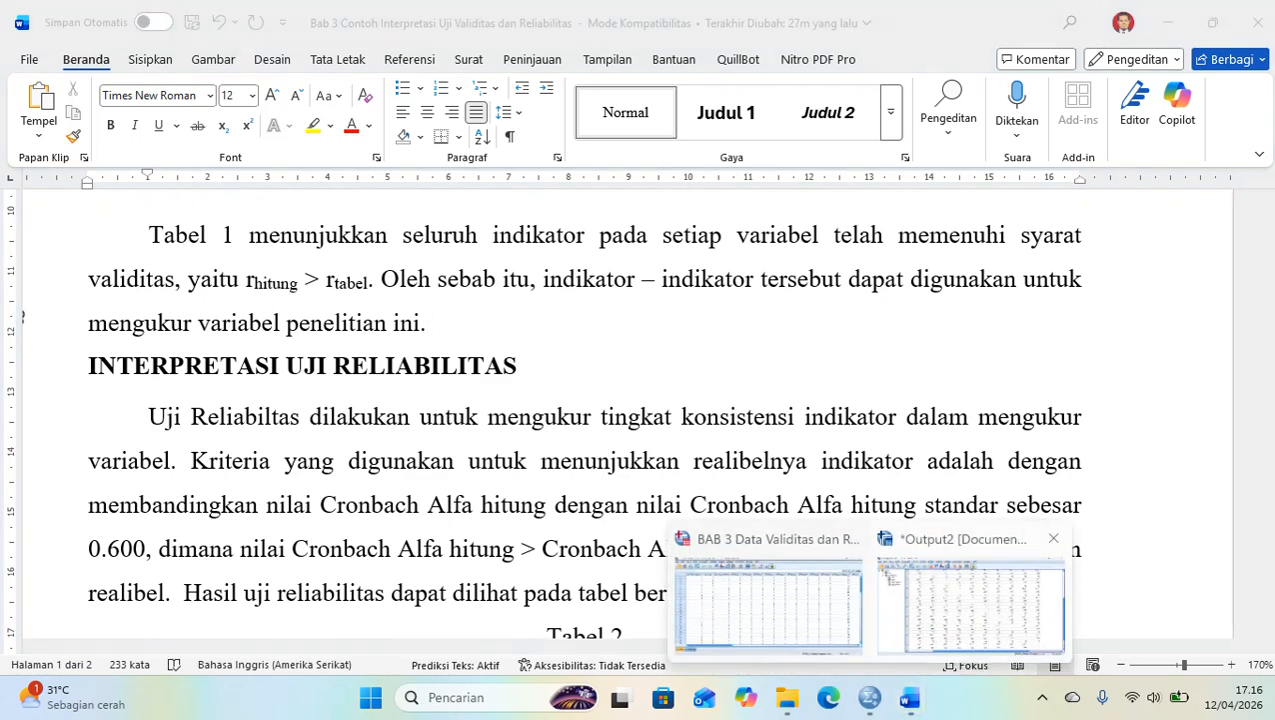
left_click(764, 600)
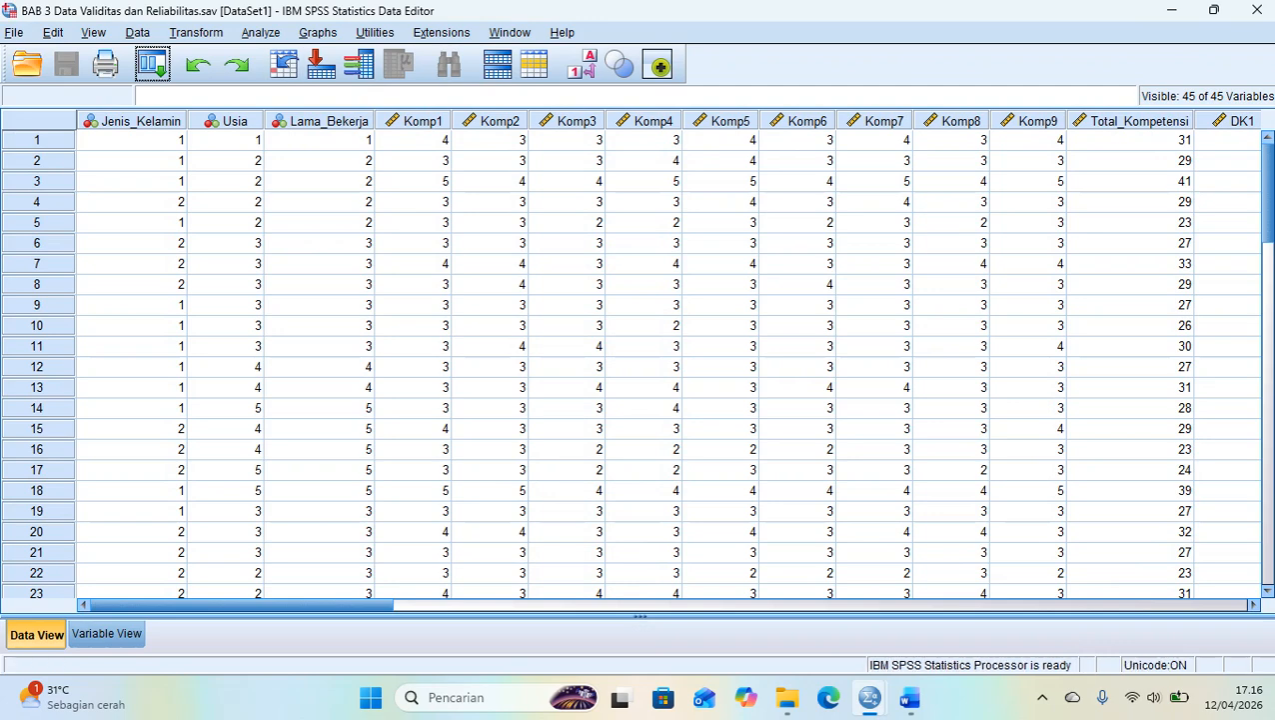
left_click(259, 32)
mouse_move(319, 337)
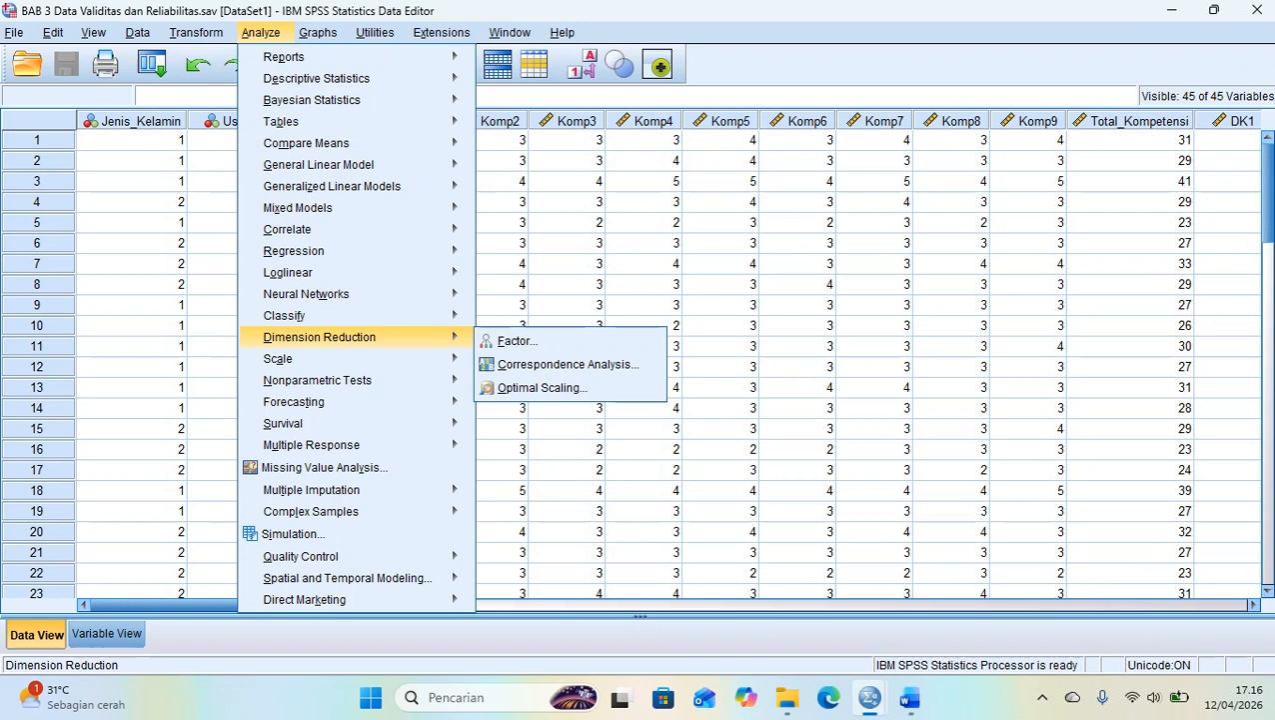
mouse_move(290, 357)
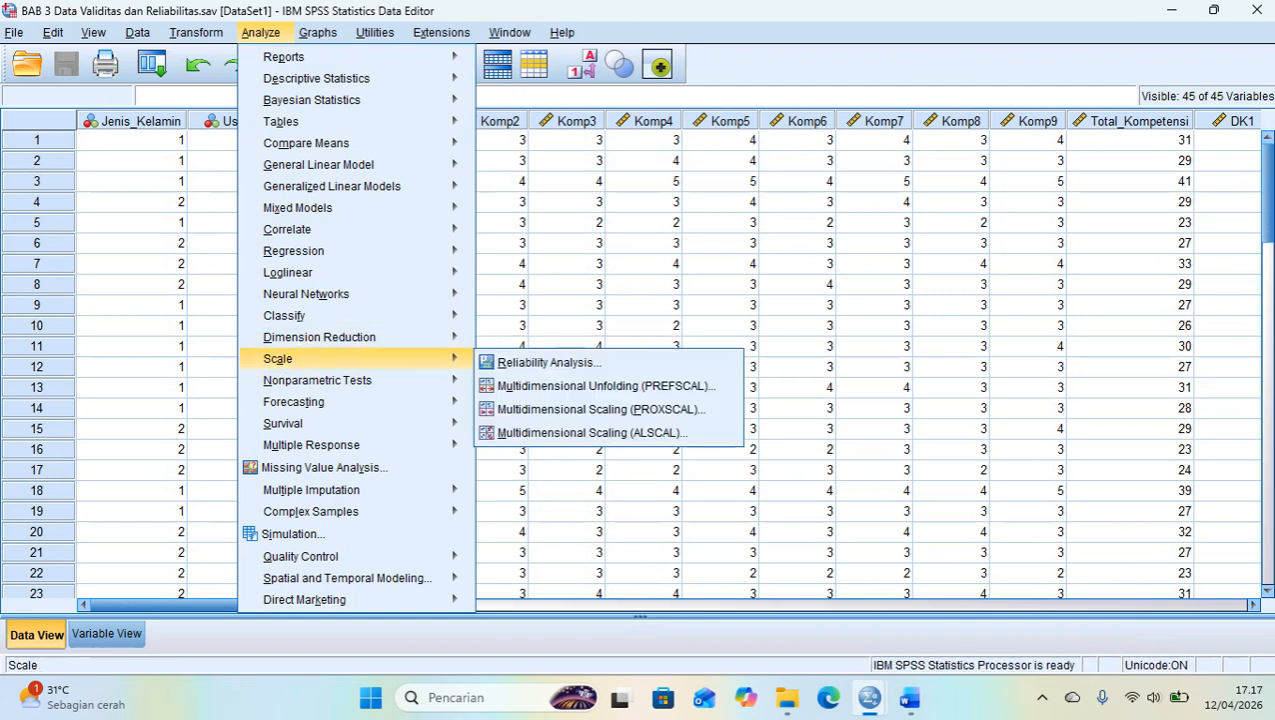
left_click(550, 362)
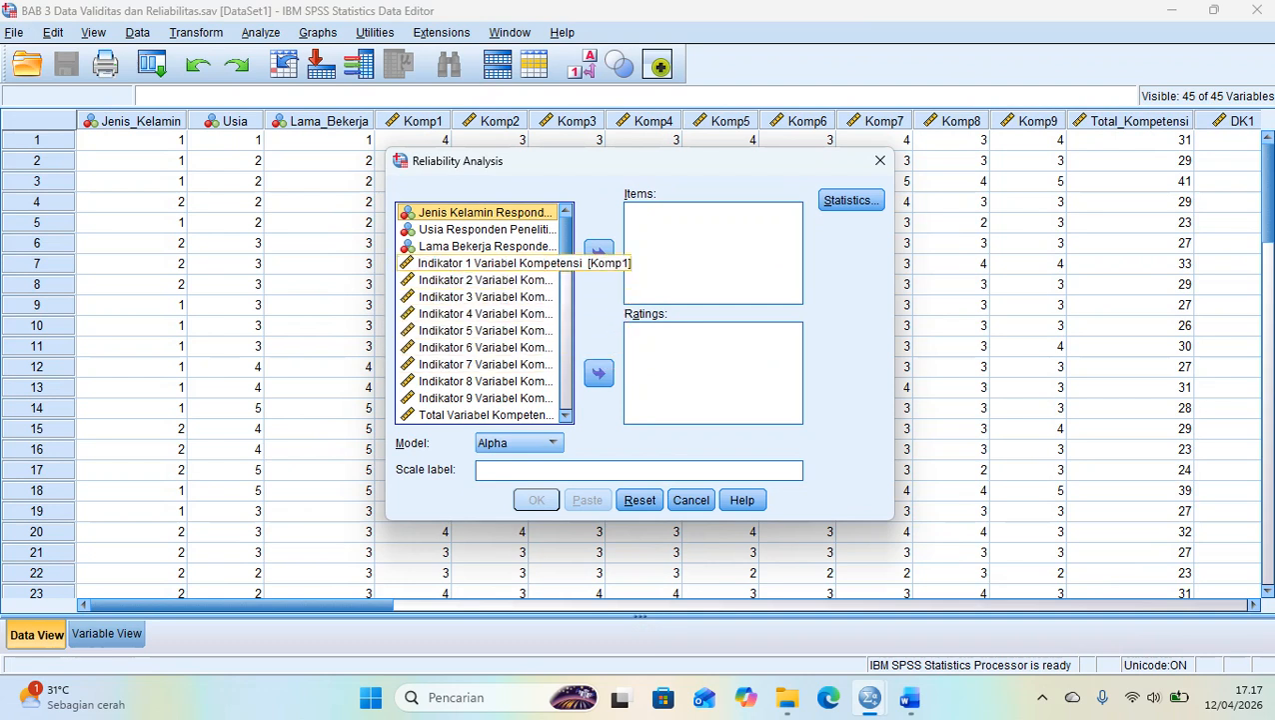
left_click(479, 263)
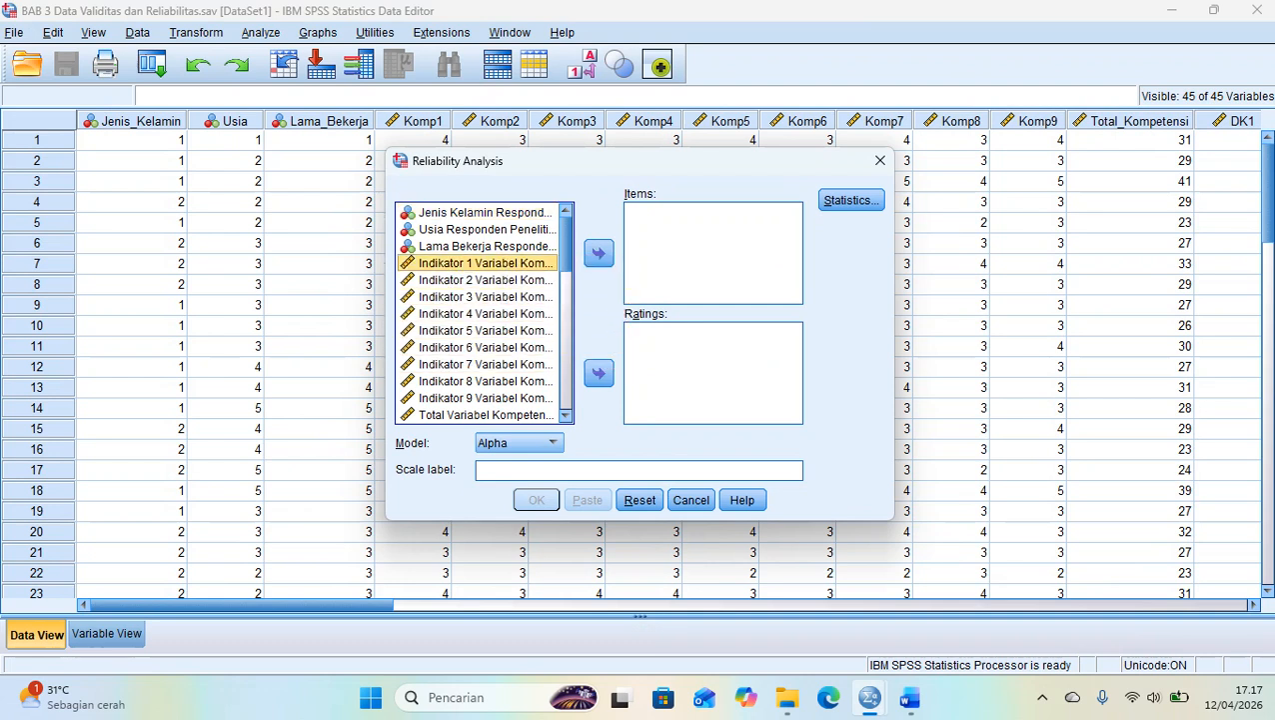
left_click_drag(480, 262, 480, 398)
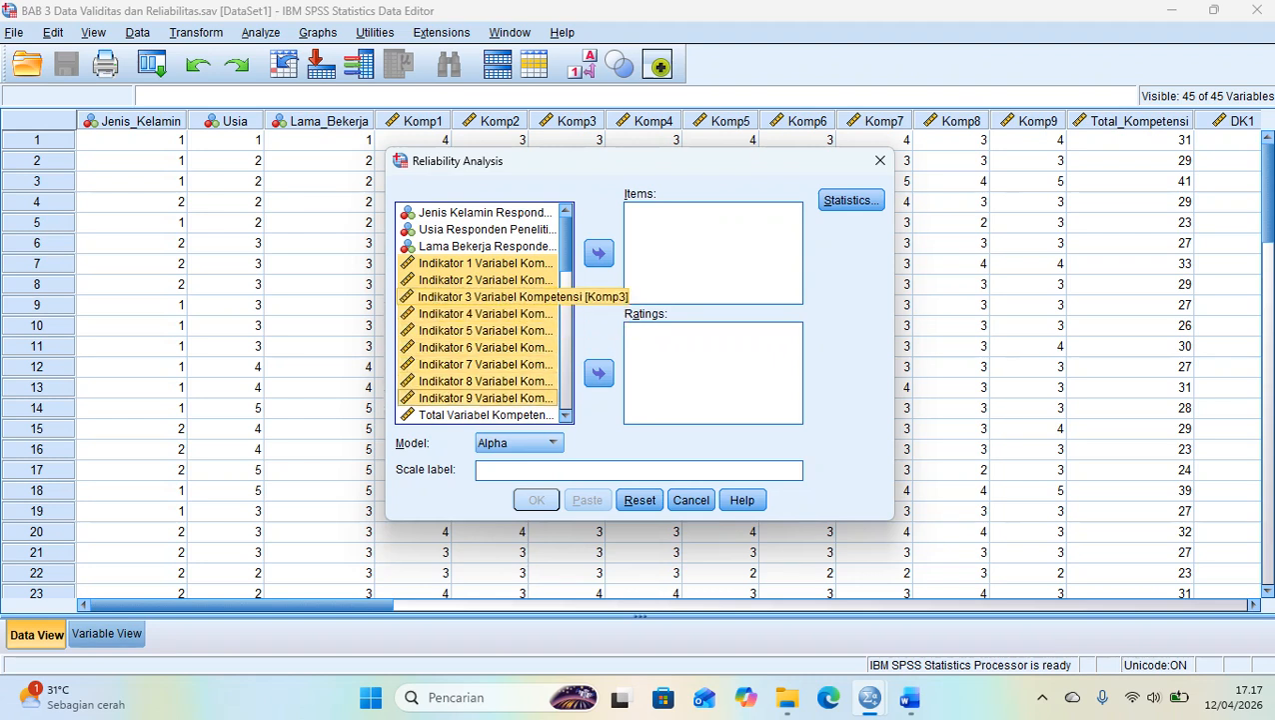
left_click(599, 253)
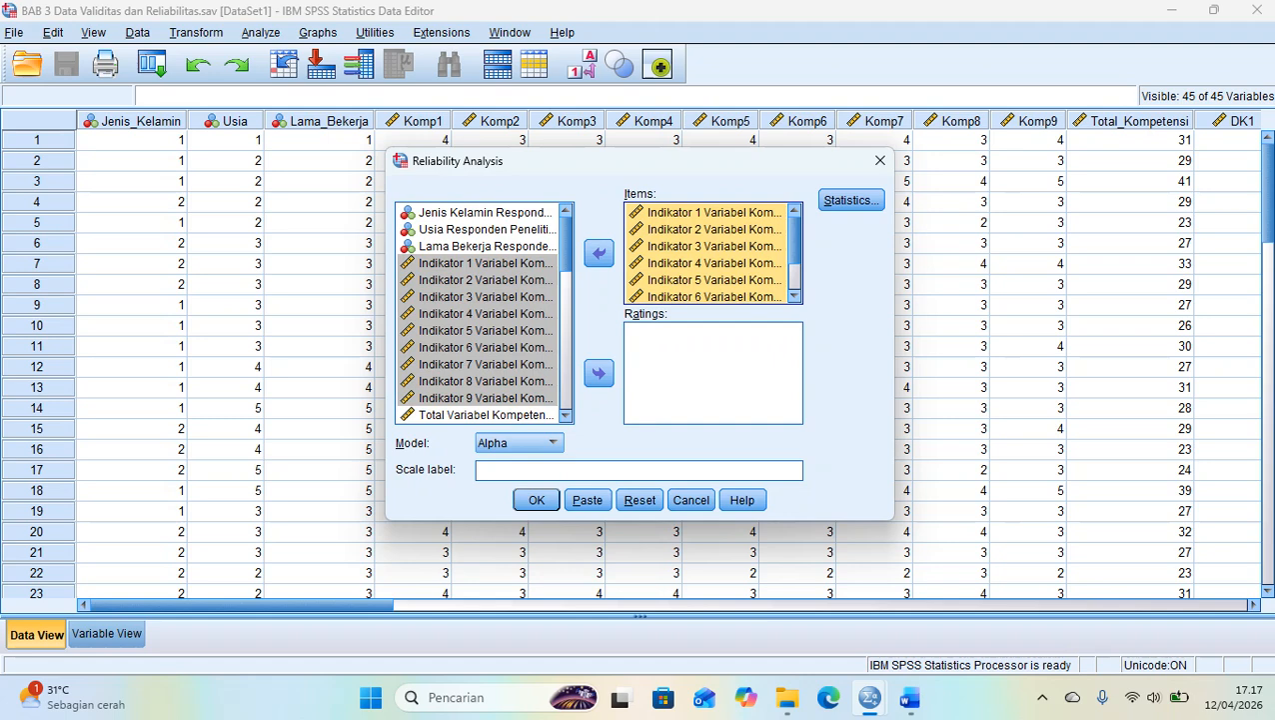
Step: Request the Scale if item deleted descriptives and run the reliability analysis with the Alpha model
left_click(851, 200)
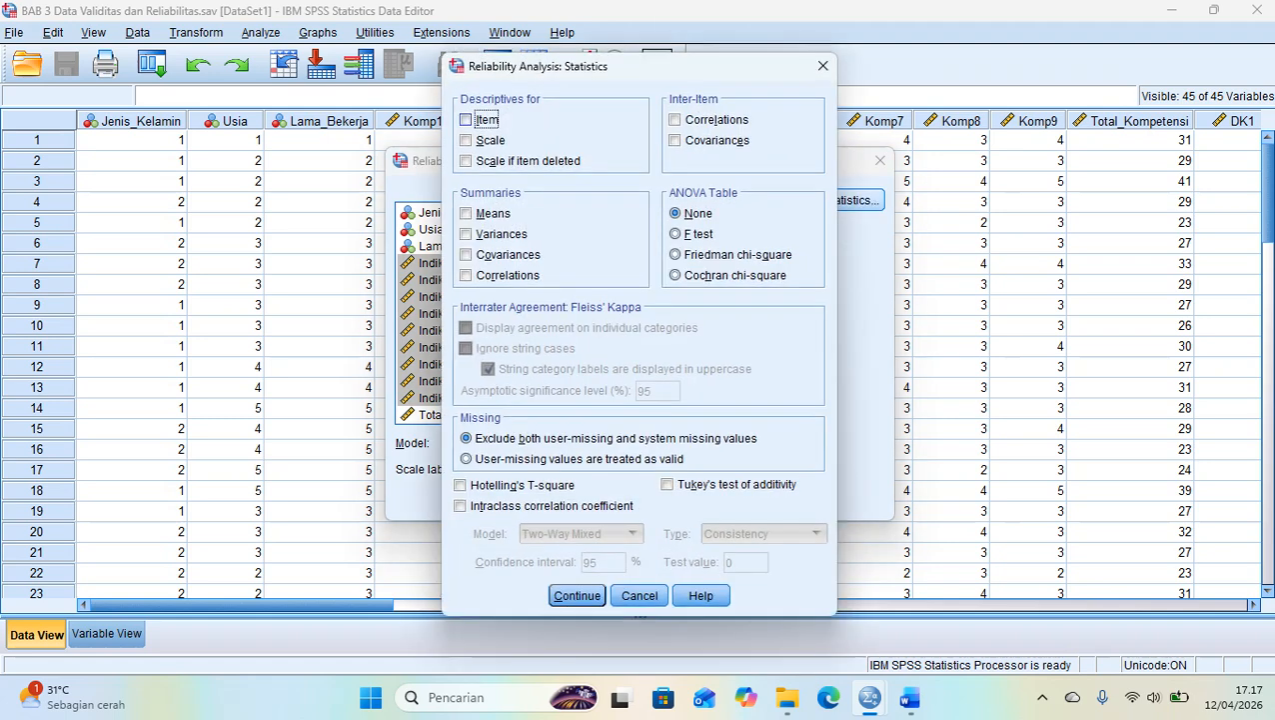
left_click(466, 161)
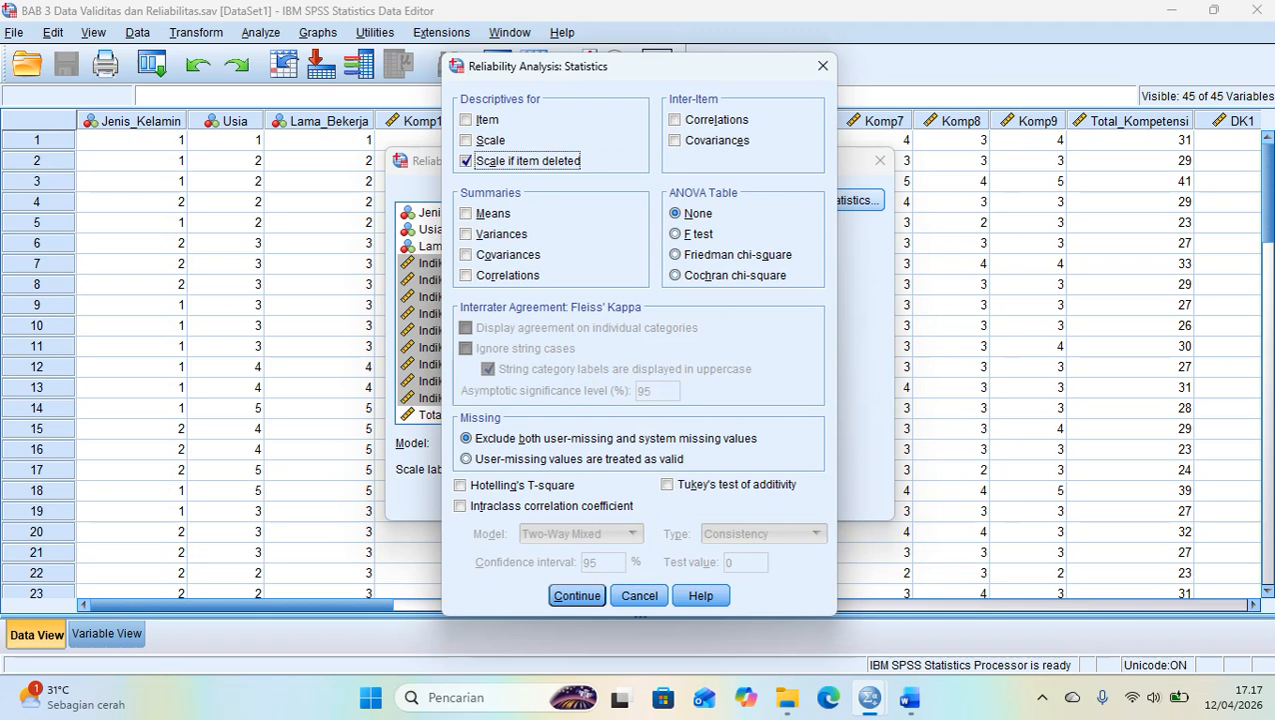
left_click(577, 594)
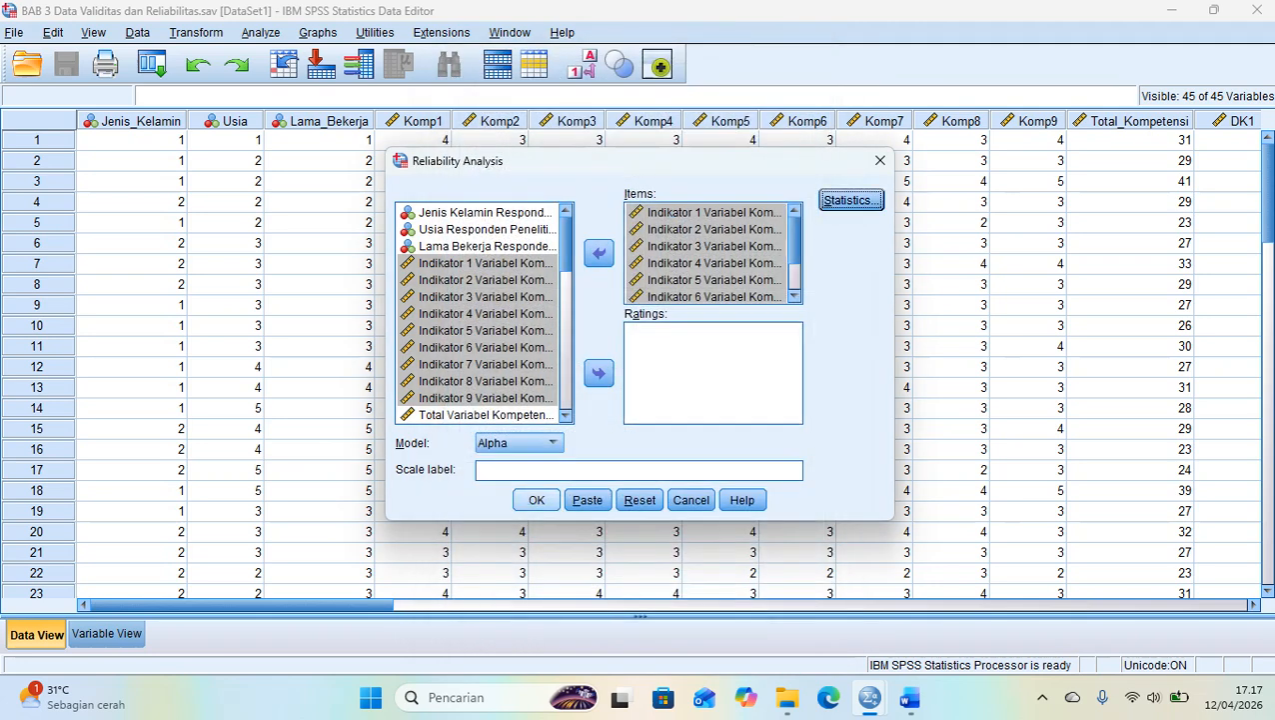
left_click(536, 499)
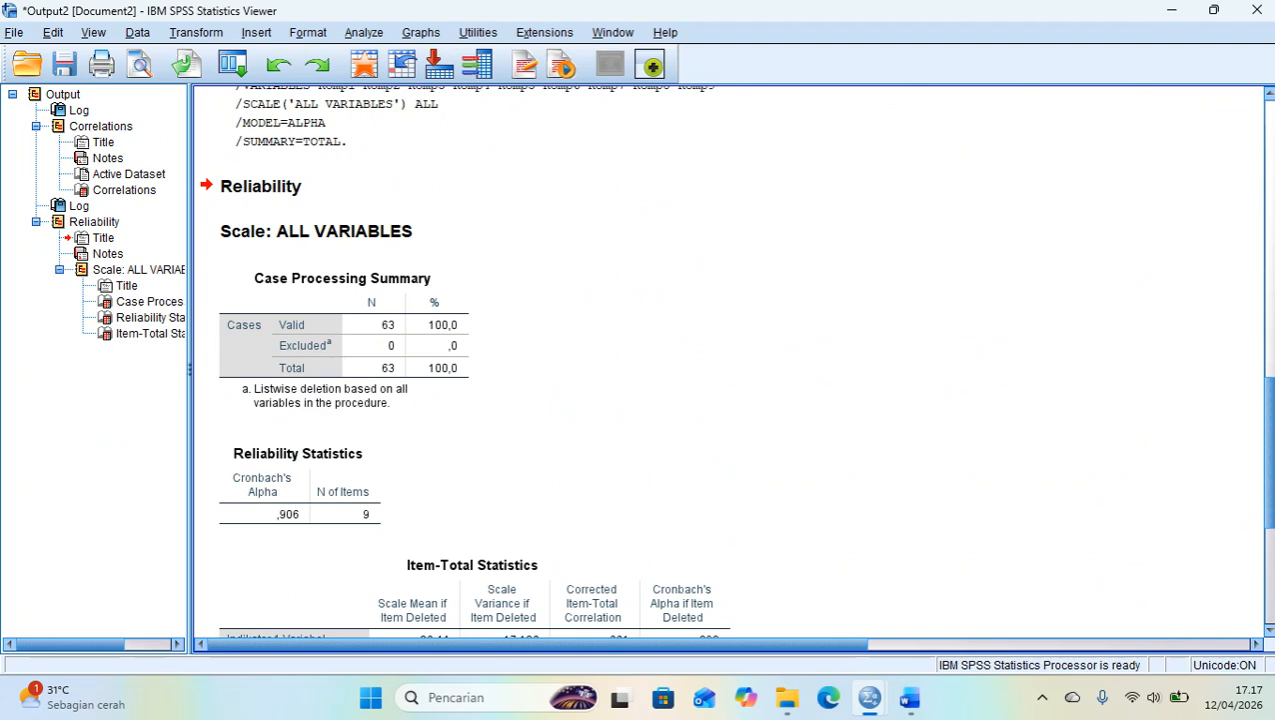
Step: Copy the Reliability Statistics table from the SPSS output and switch to the interpretation document in Word
scroll(729, 360, "down", 3)
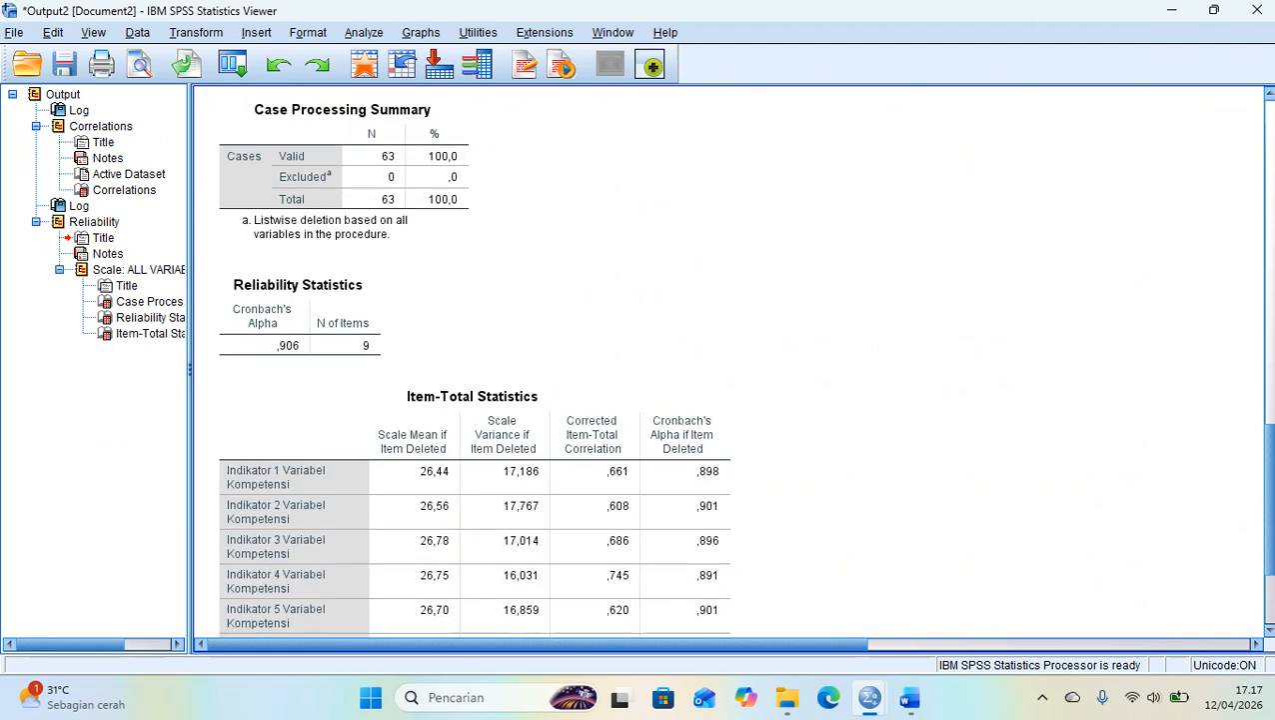
left_click(300, 315)
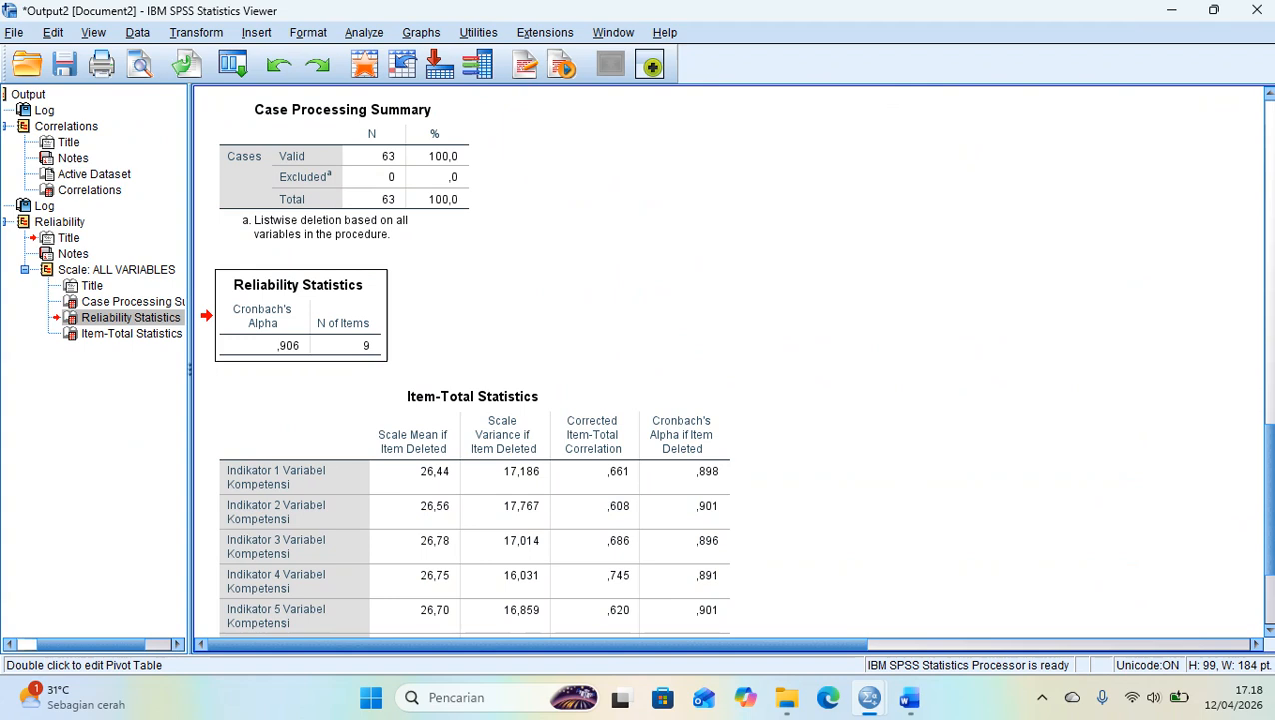
key("ctrl+c")
mouse_move(910, 697)
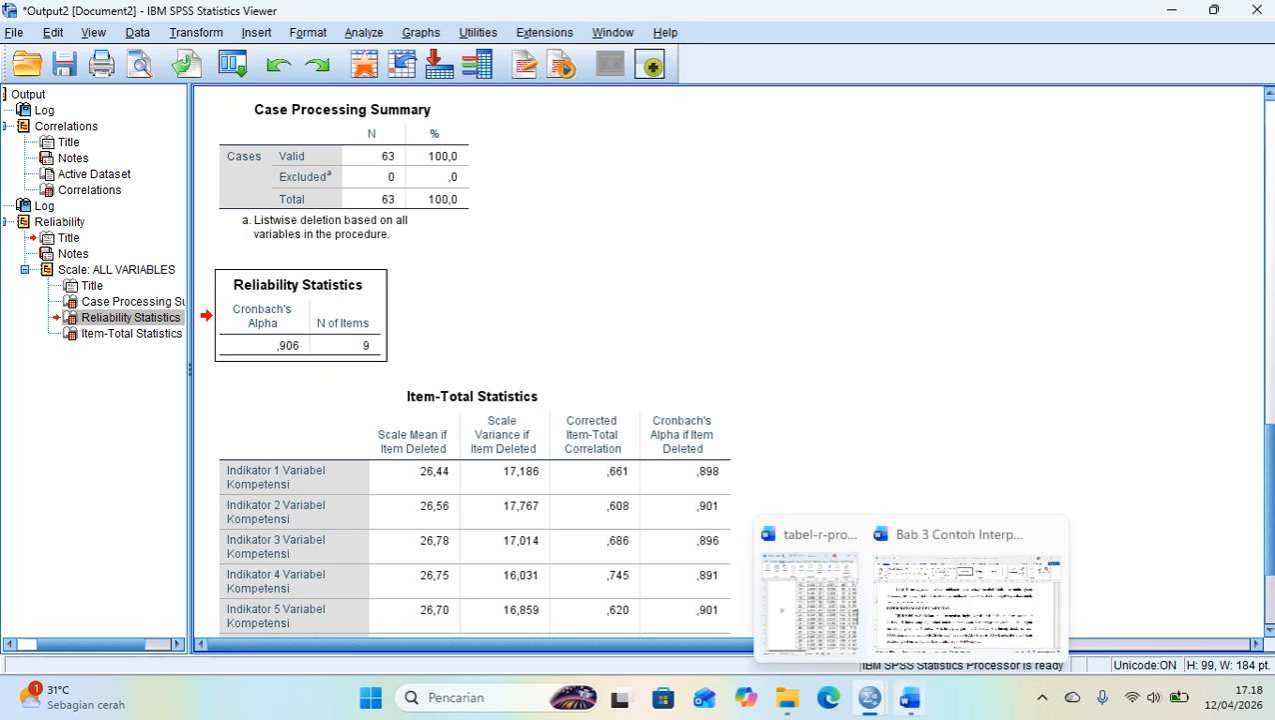
left_click(1004, 589)
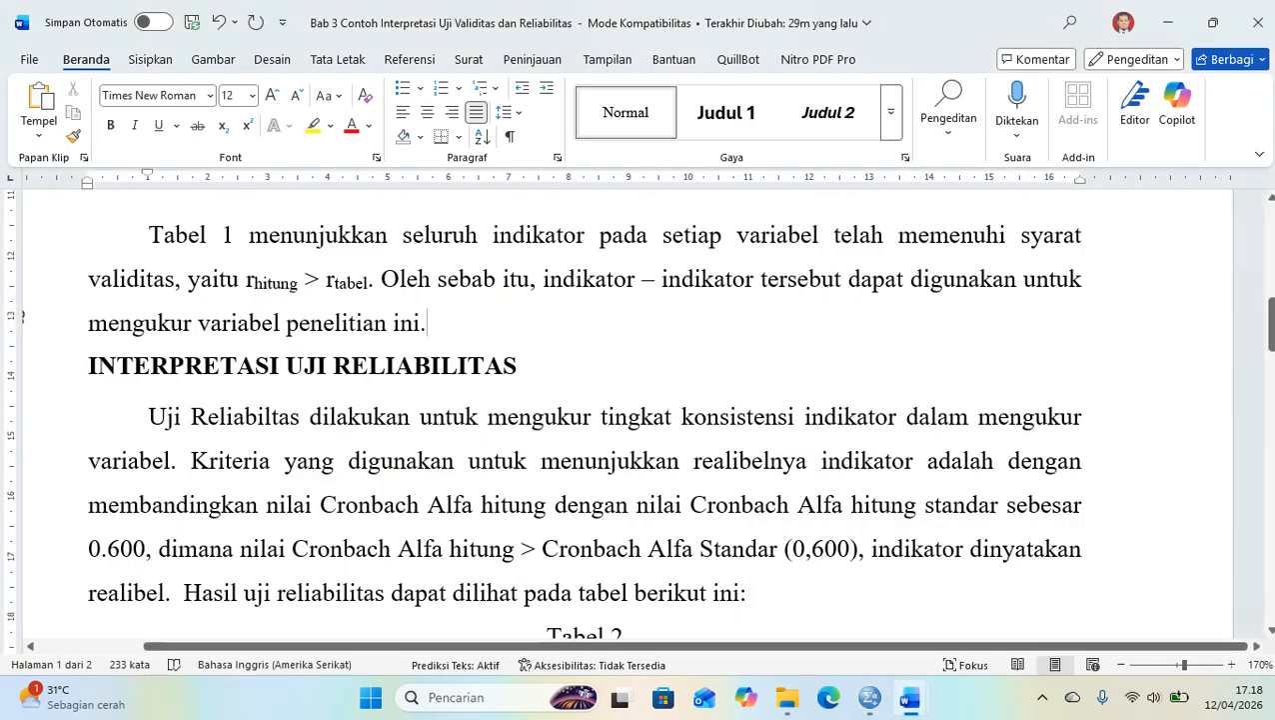
Step: Enter 0,600 in the merged Cronbach Alfa Standar cell of Tabel 2
scroll(585, 410, "down", 2)
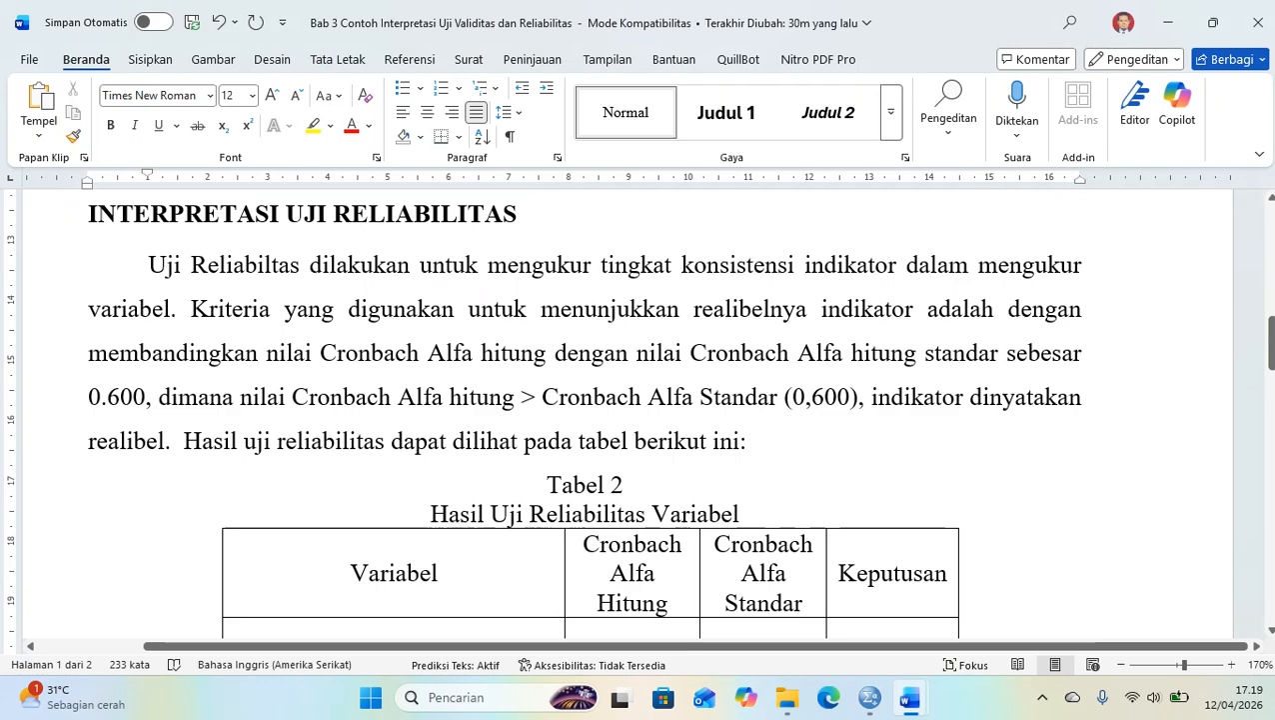
scroll(640, 420, "down", 3)
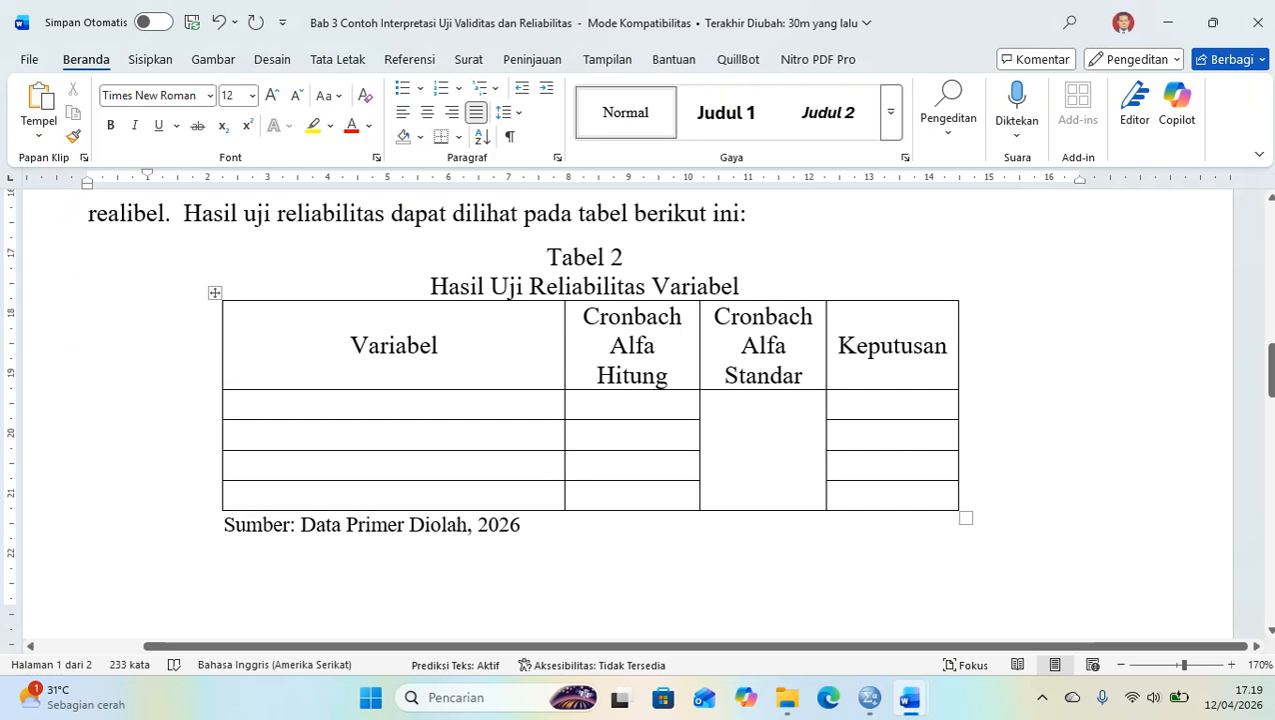
left_click(762, 450)
type("0")
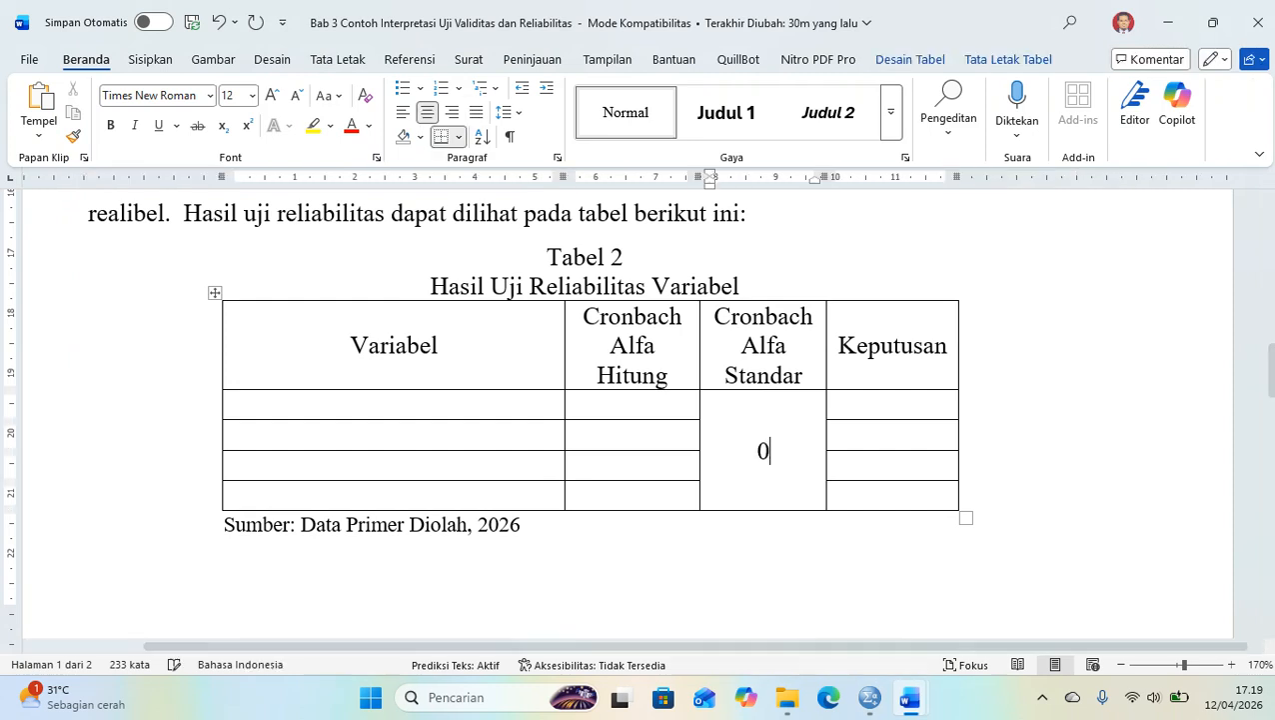
type(",600")
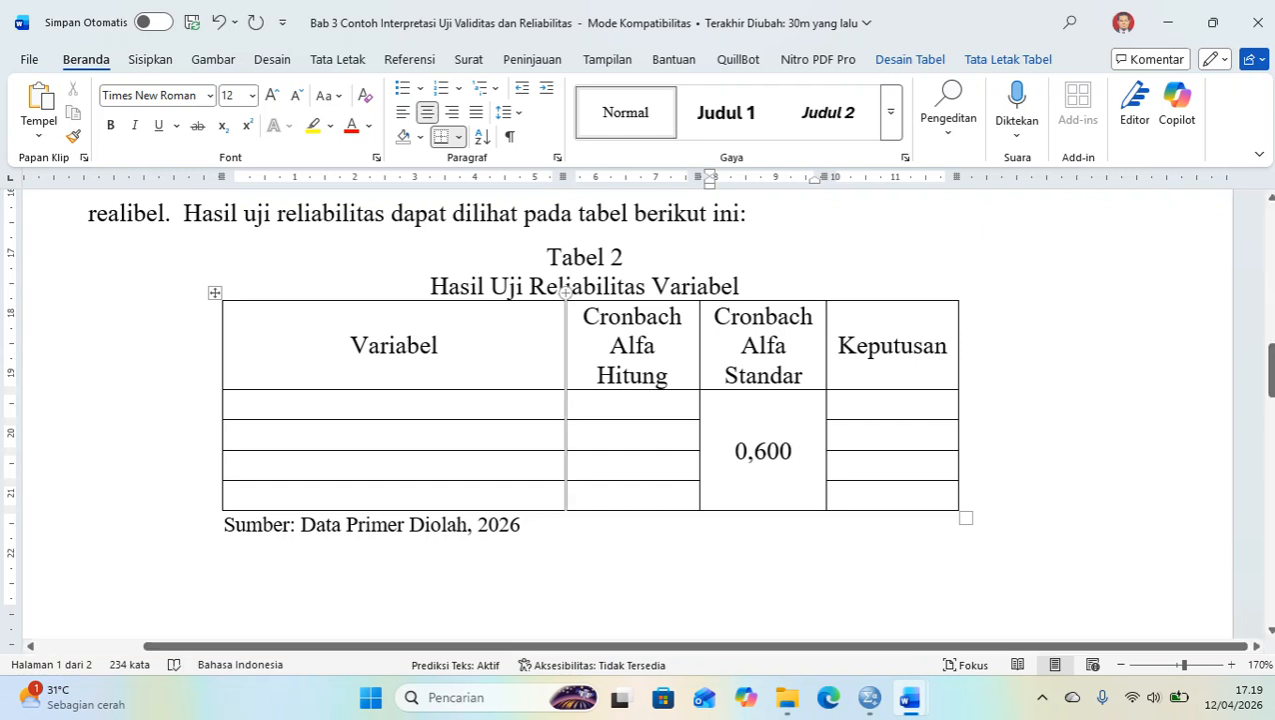
Step: Fill Tabel 2's first row with Kompetensi and Cronbach Alfa Hitung 0,906, and check the value against the Reliability Statistics in the SPSS output
left_click(235, 404)
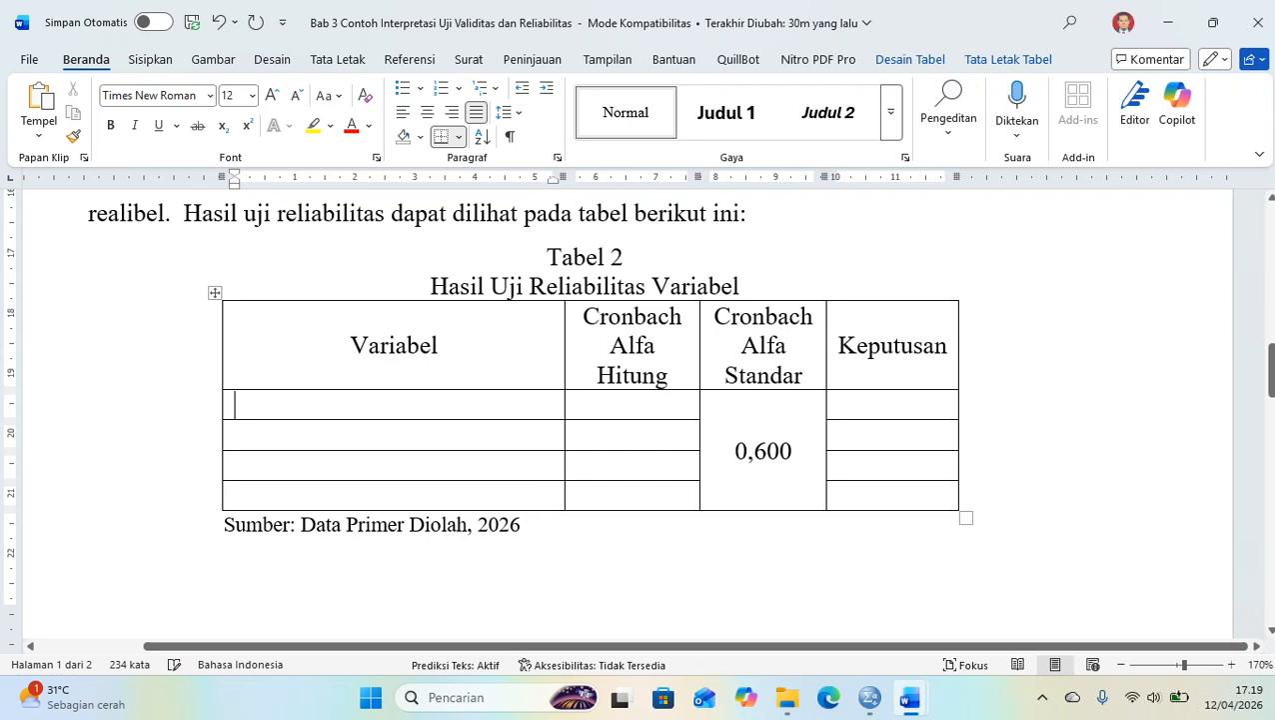
type("Kom")
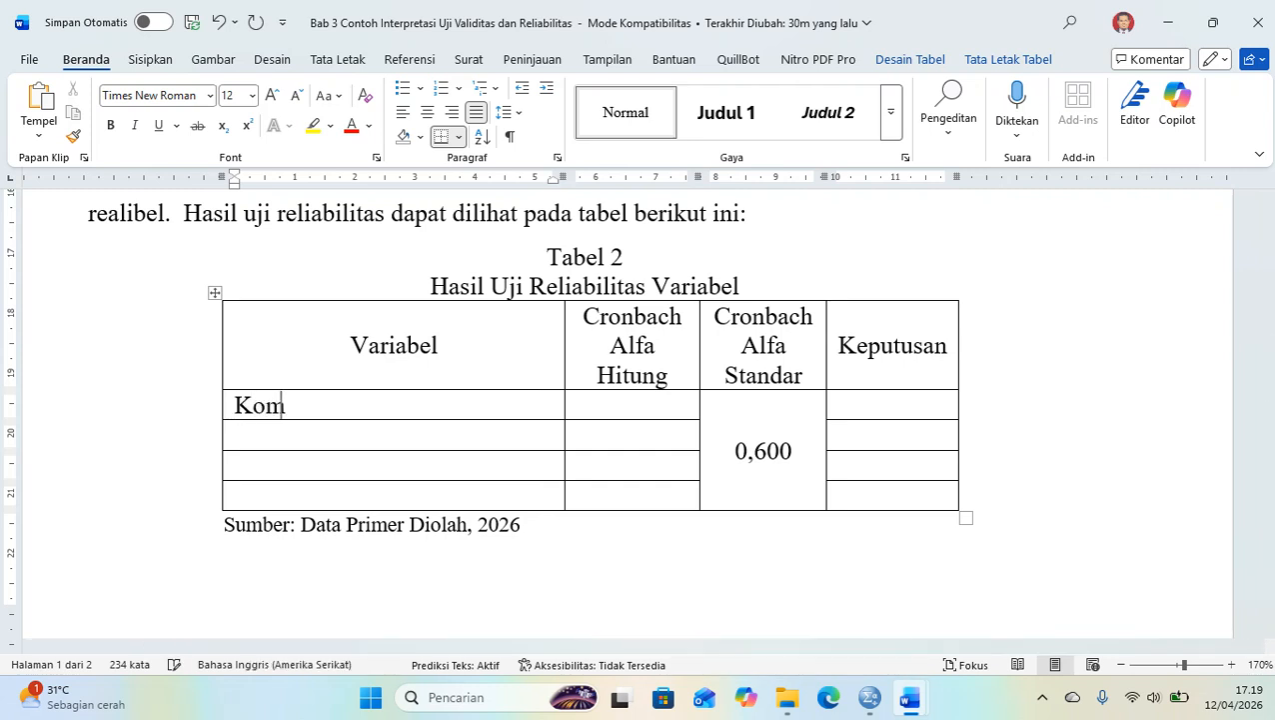
type("petensi")
key("Tab")
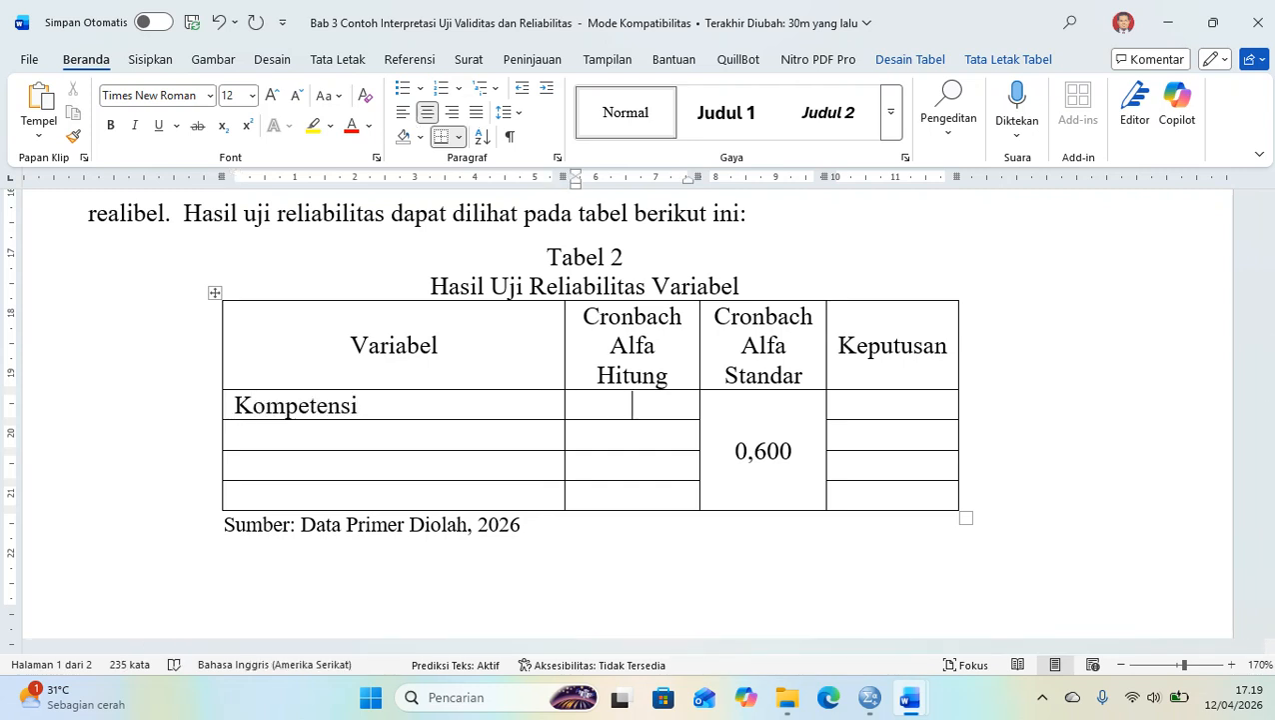
type("0,906")
mouse_move(870, 697)
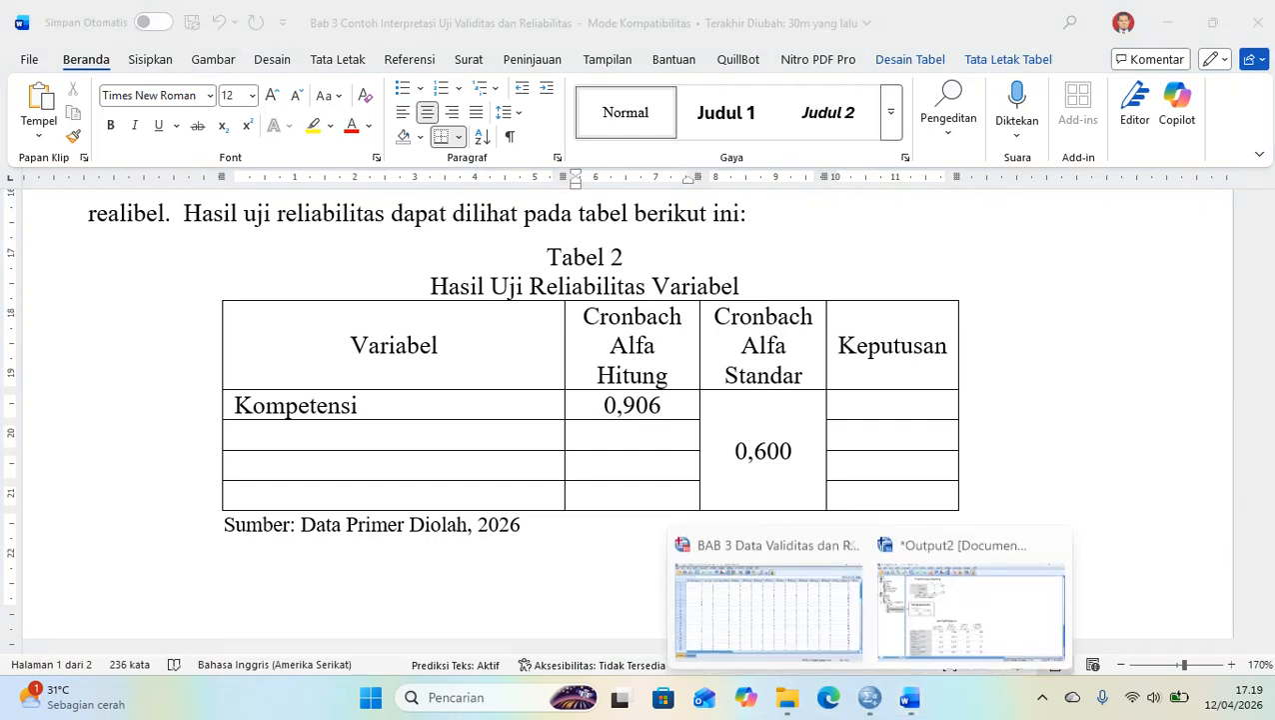
left_click(1054, 608)
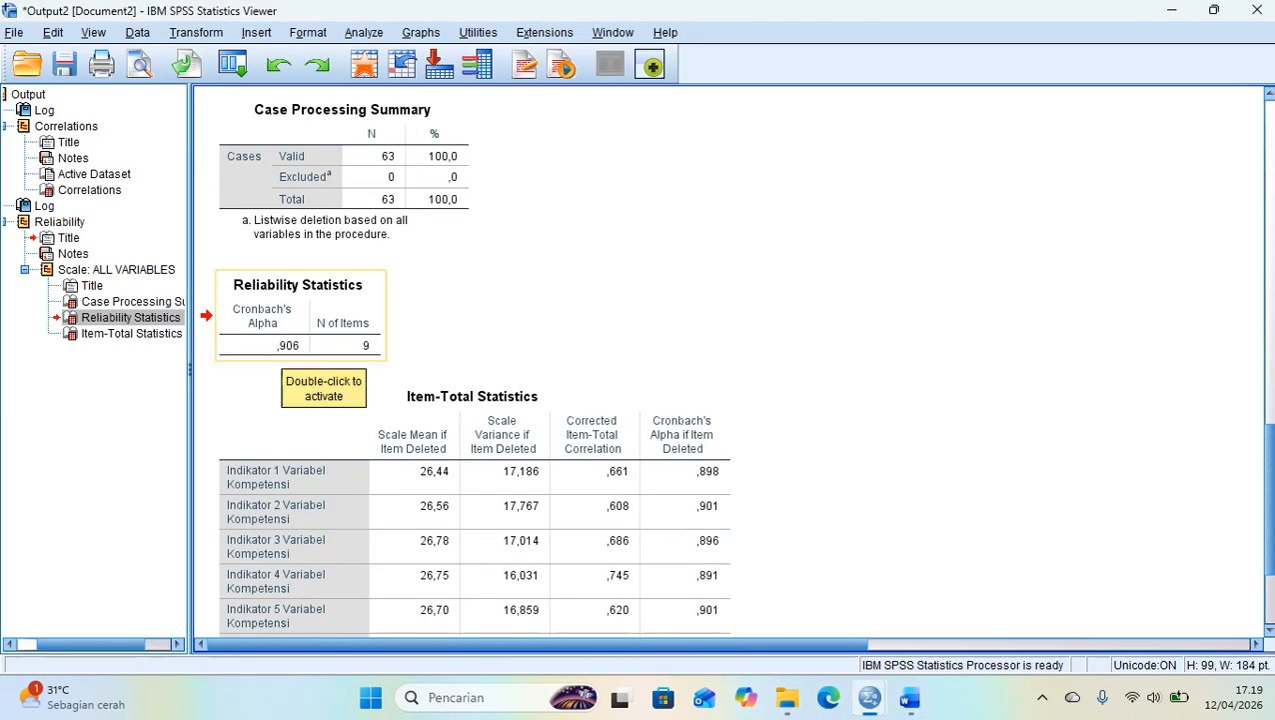
mouse_move(910, 697)
left_click(967, 599)
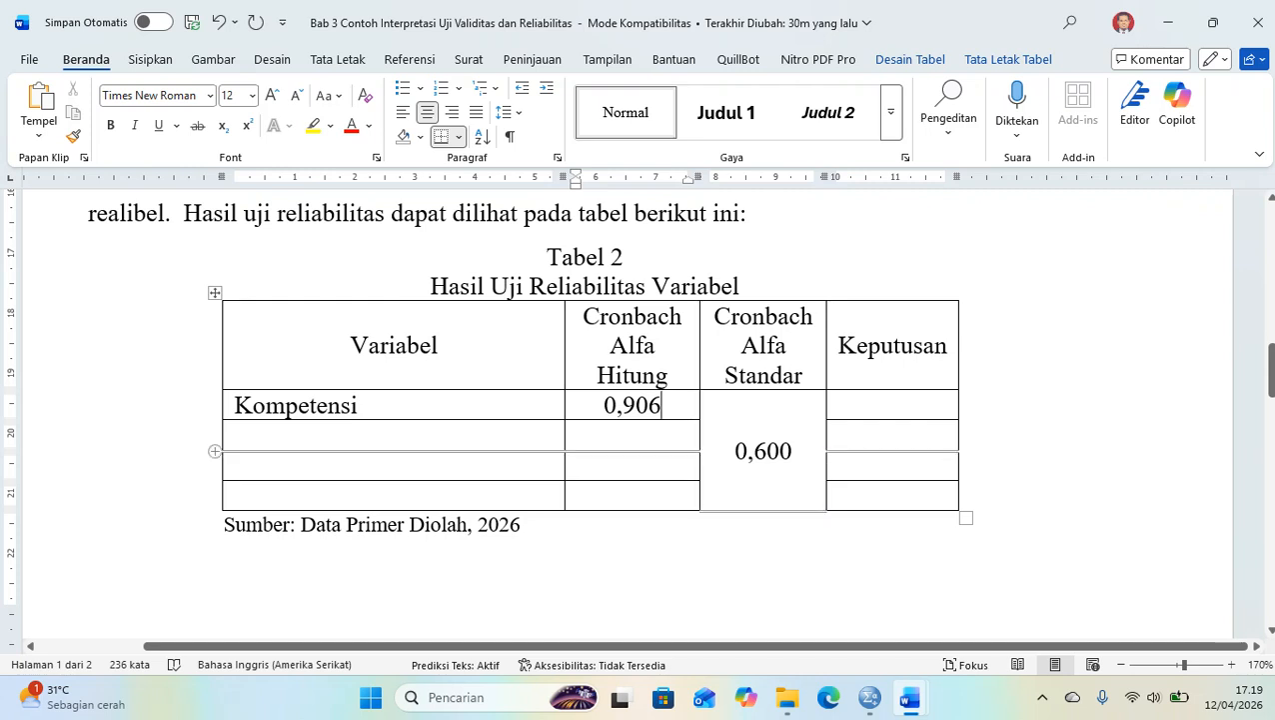
Step: Fill the three remaining Variabel cells of Tabel 2 with a dotted placeholder line, copying it from the second row
left_click(236, 434)
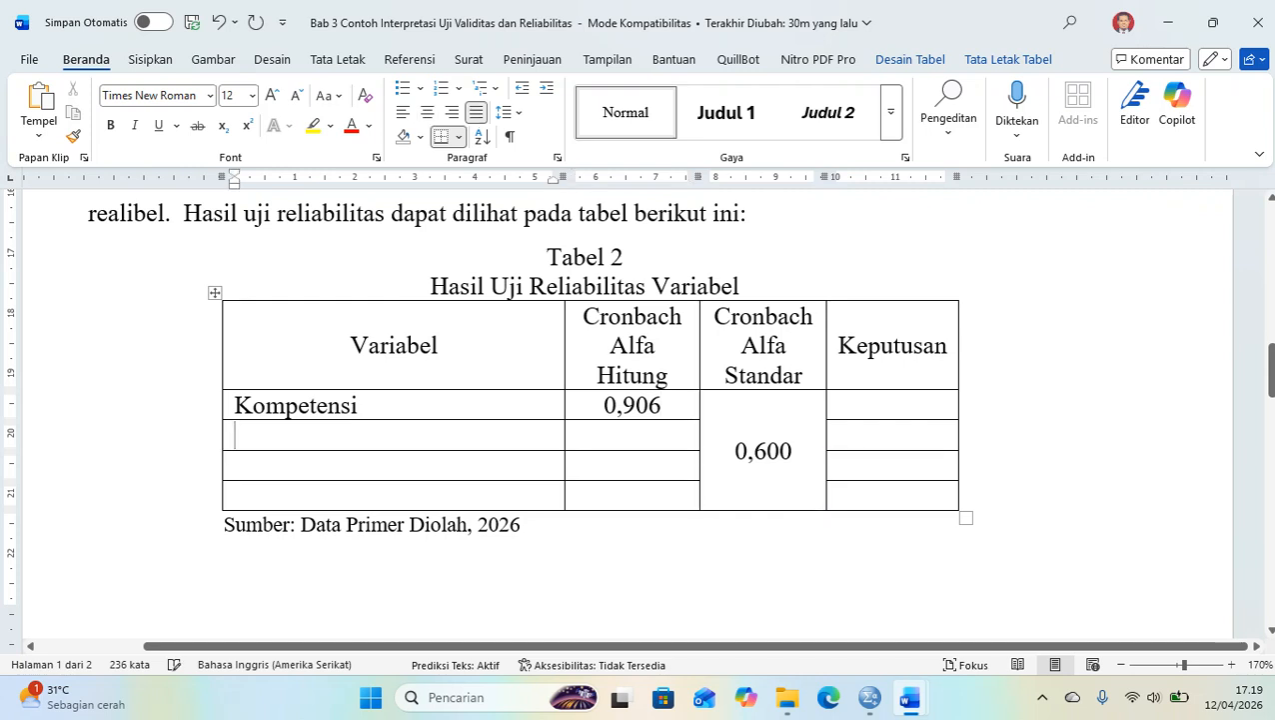
type("...............................")
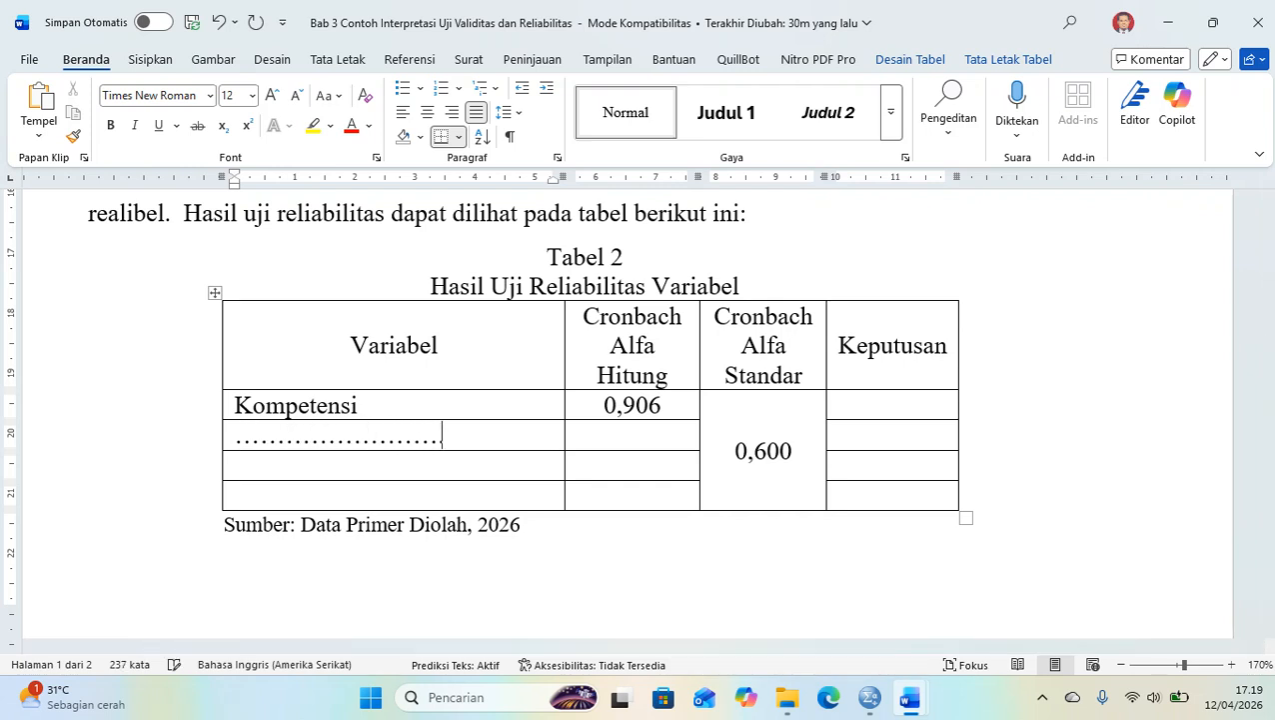
type(".............")
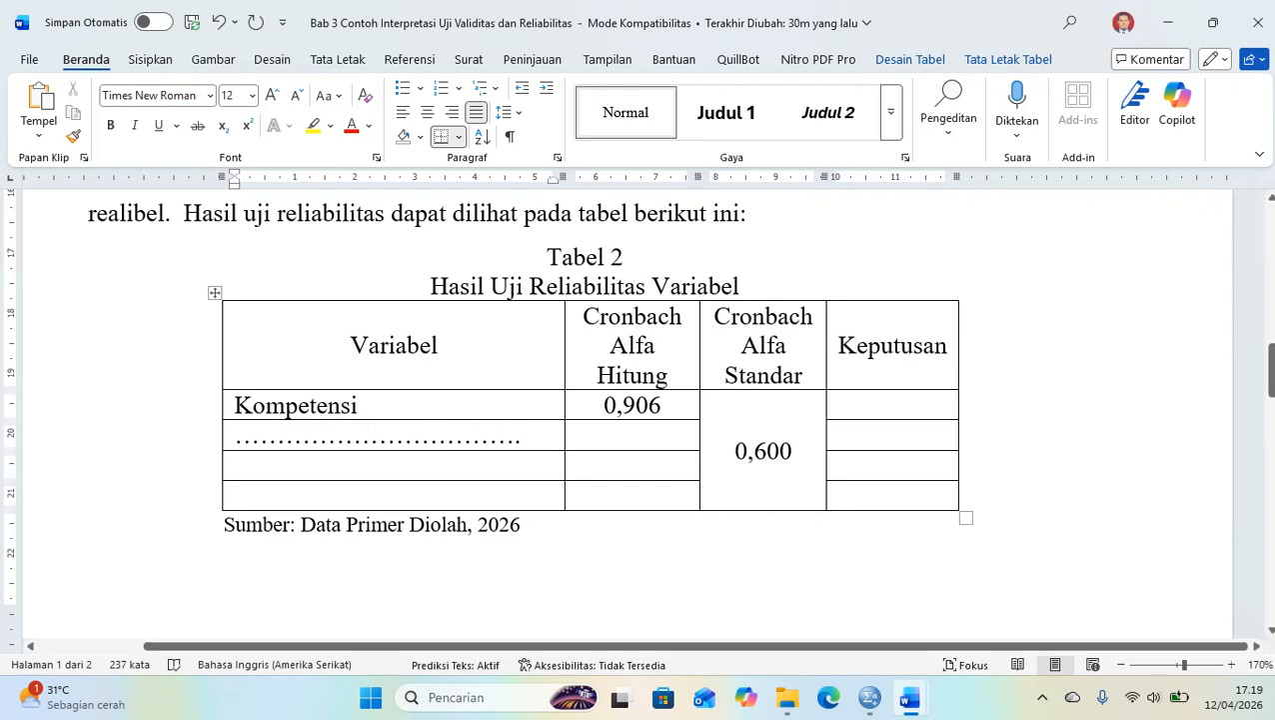
key("shift+Home")
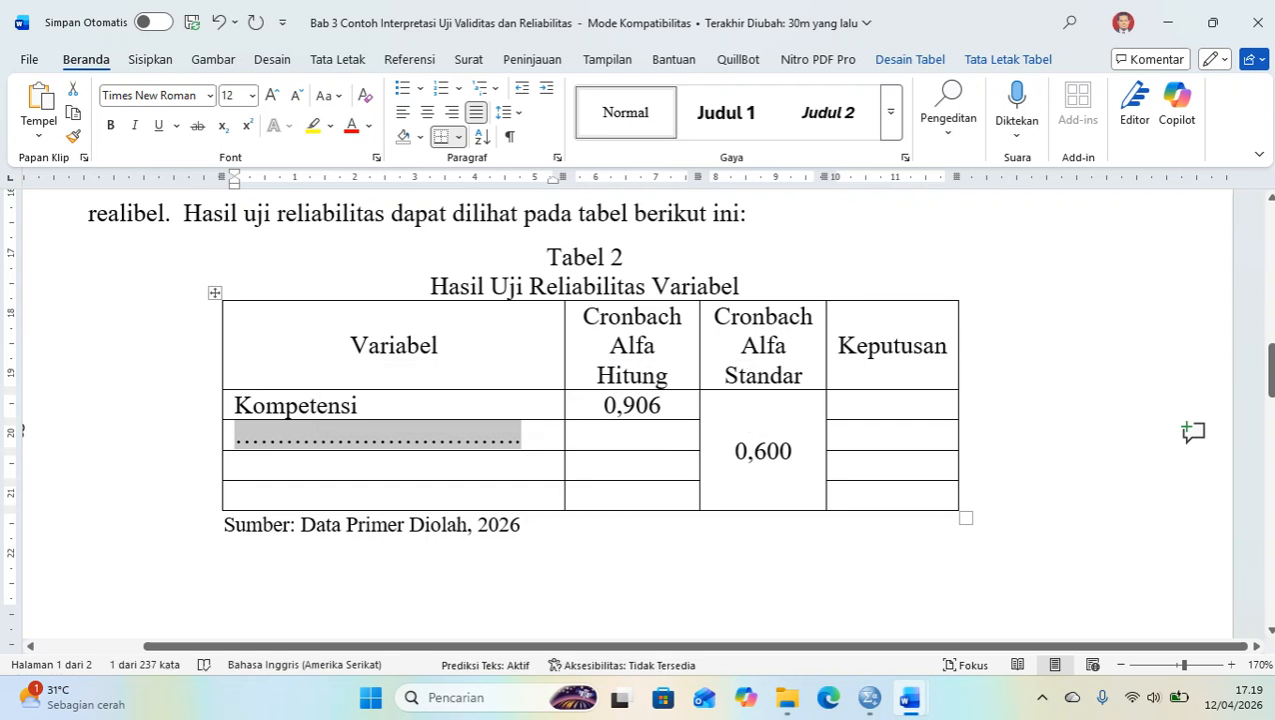
key("ctrl+c")
key("Down")
key("ctrl+v")
key("Down")
key("ctrl+v")
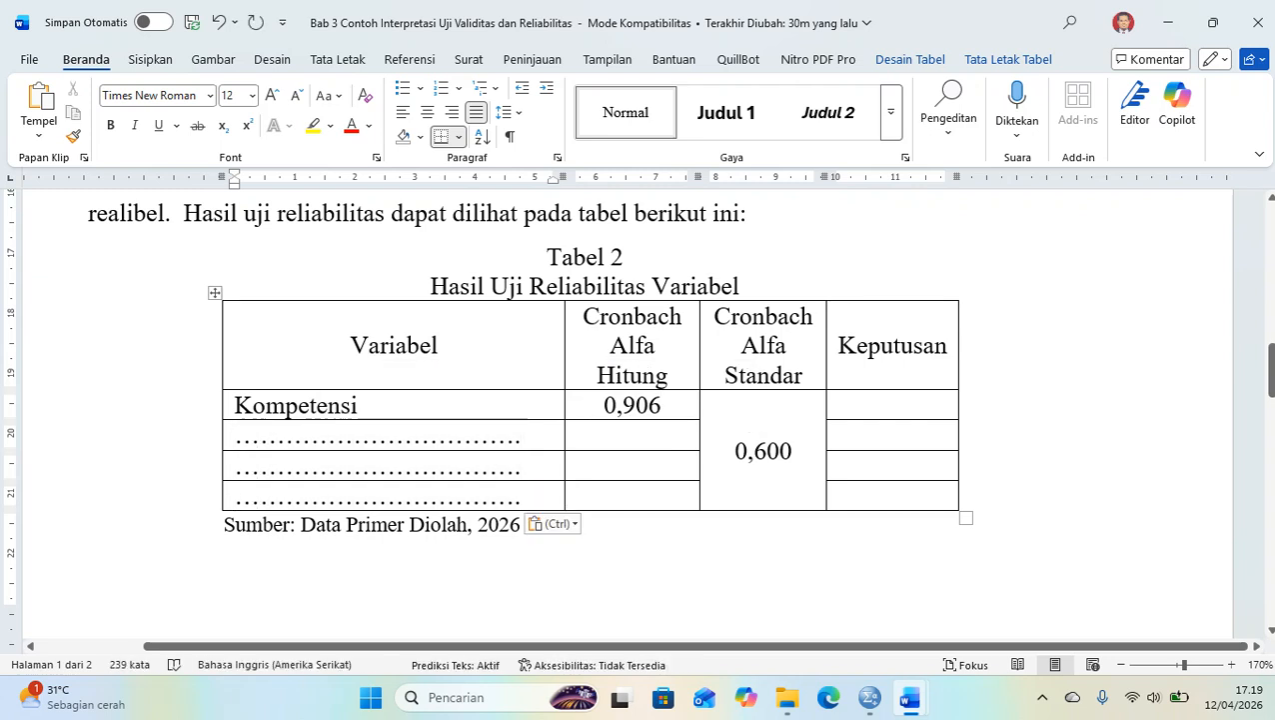
Step: Enter Reliabel in the Keputusan cell of the Kompetensi row in Tabel 2
left_click(891, 404)
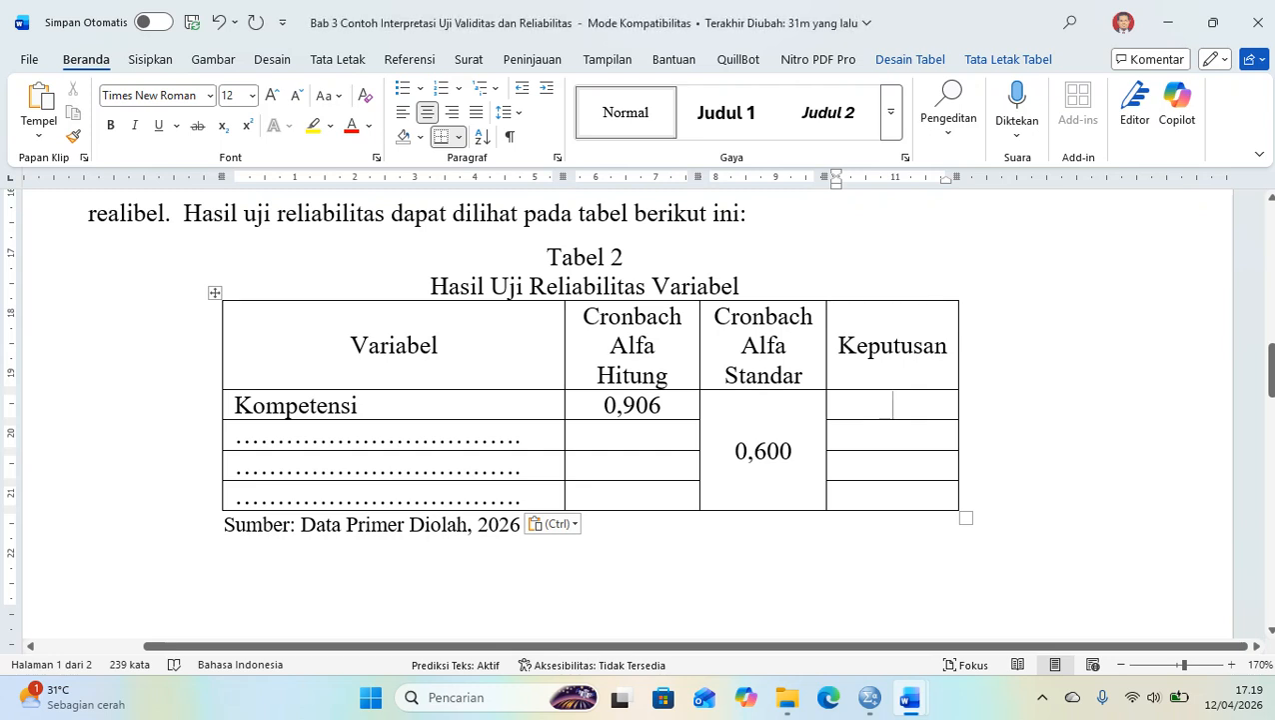
type("Reliabel")
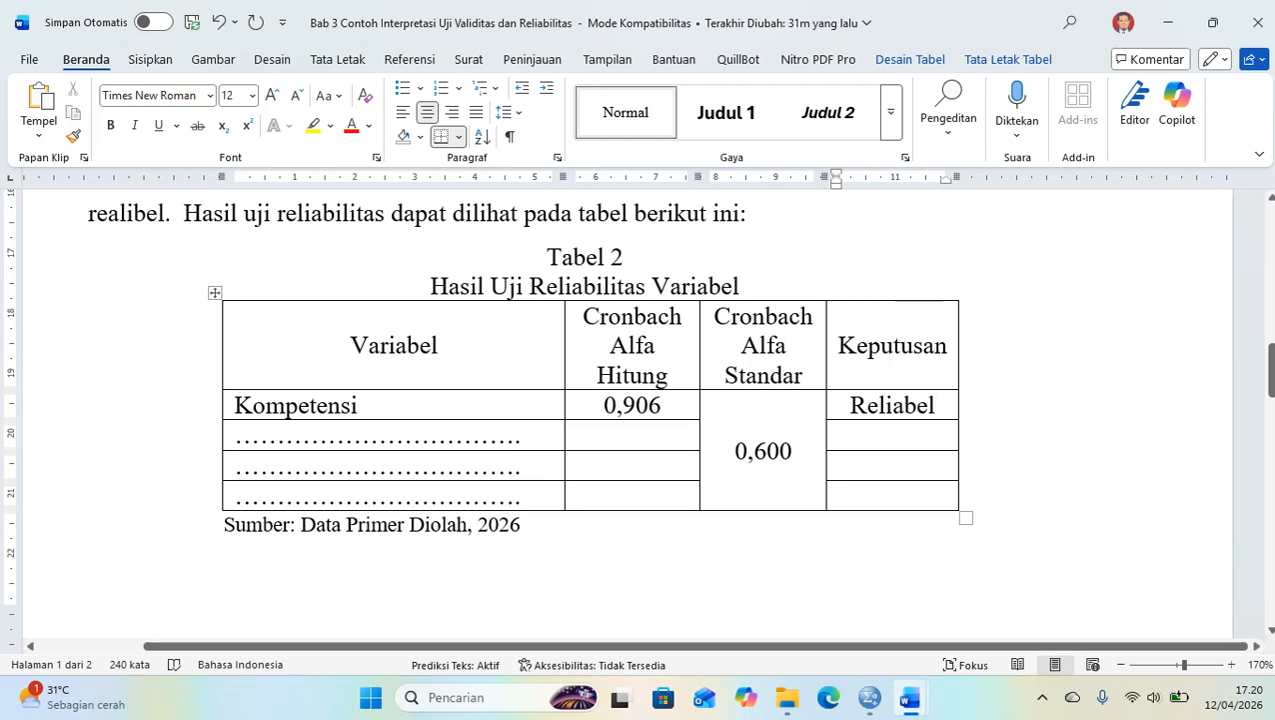
Step: Review the interpretation paragraph for Tabel 2 on the following page and compare it with the reliability criterion and table values
scroll(628, 400, "down", 3)
scroll(628, 415, "down", 4)
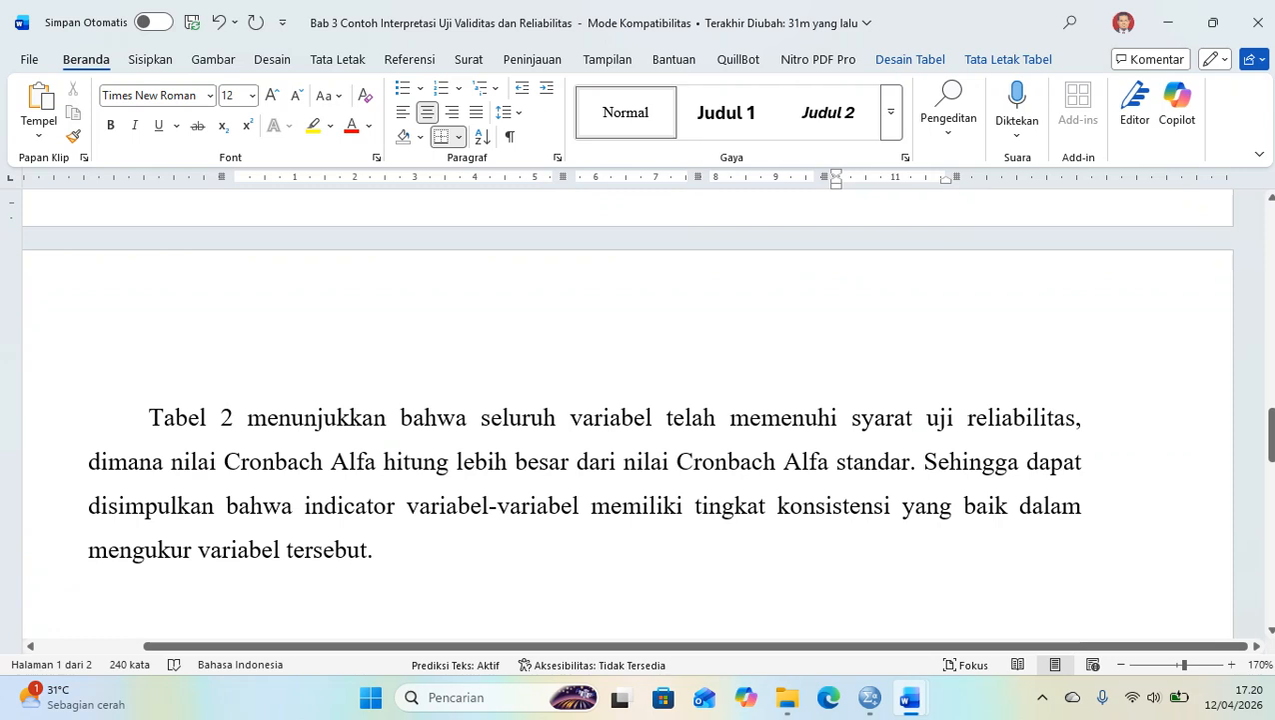
scroll(628, 420, "down", 5)
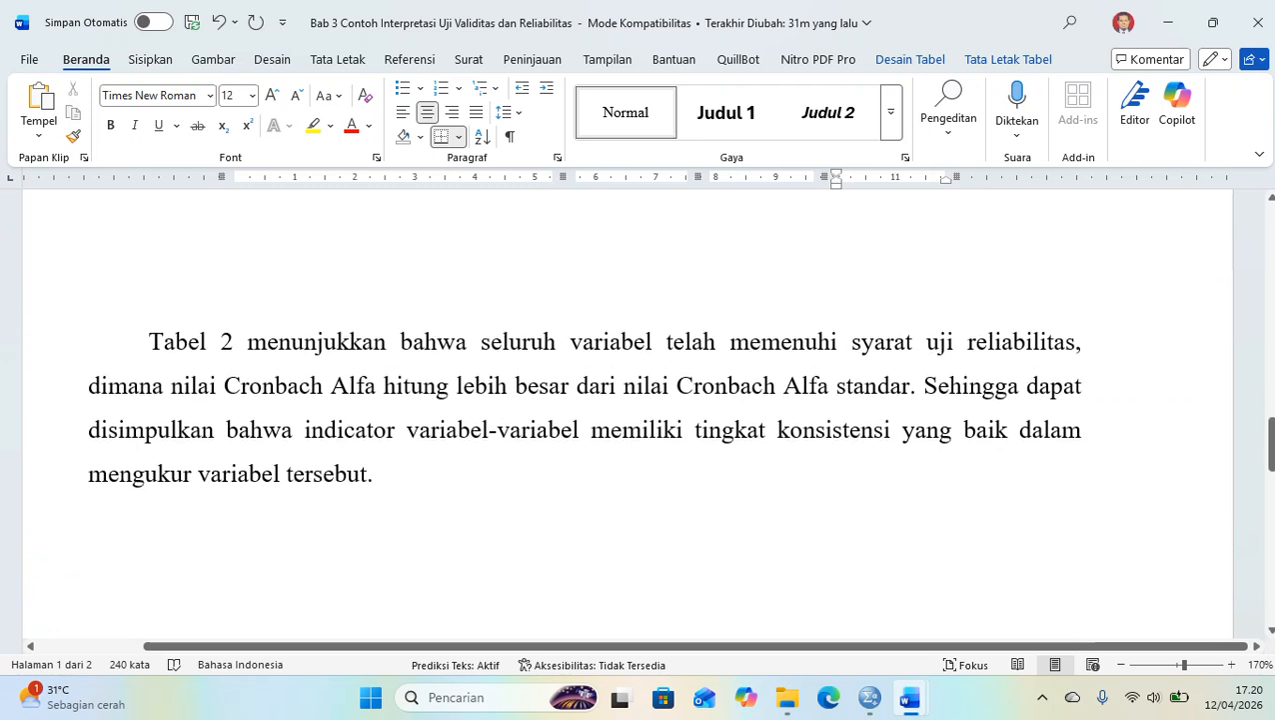
scroll(627, 420, "up", 6)
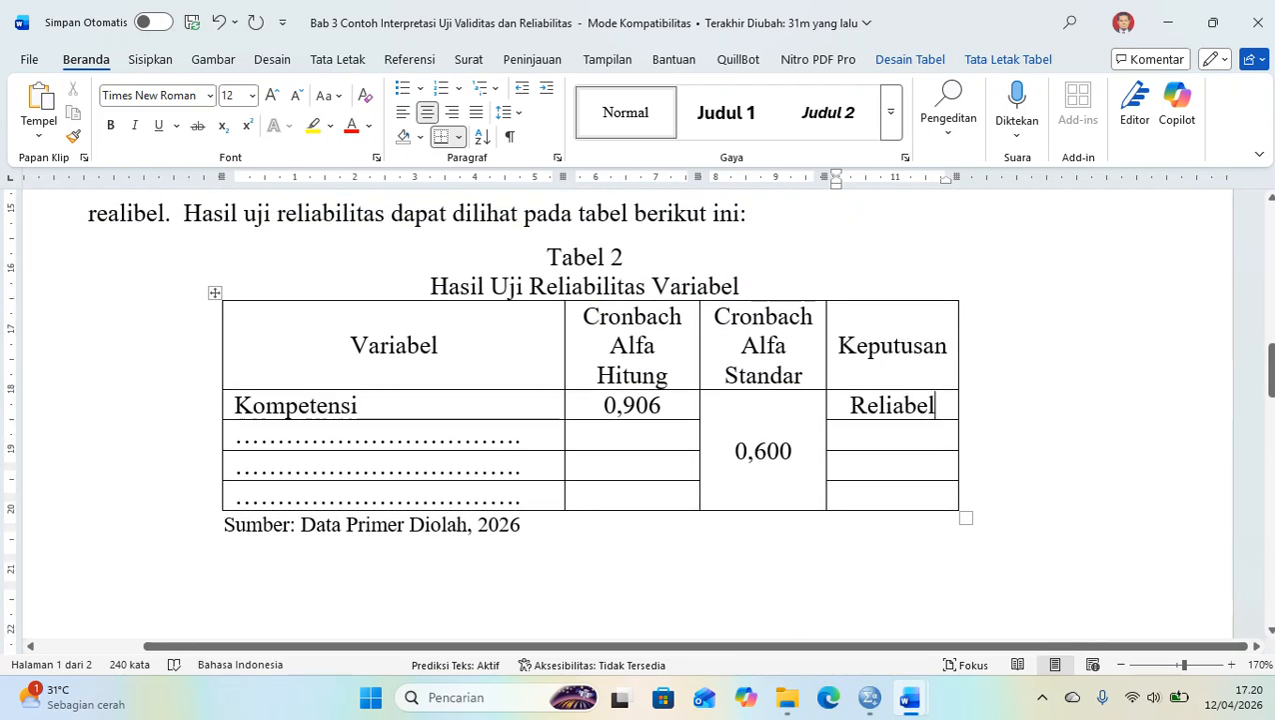
scroll(628, 420, "up", 1)
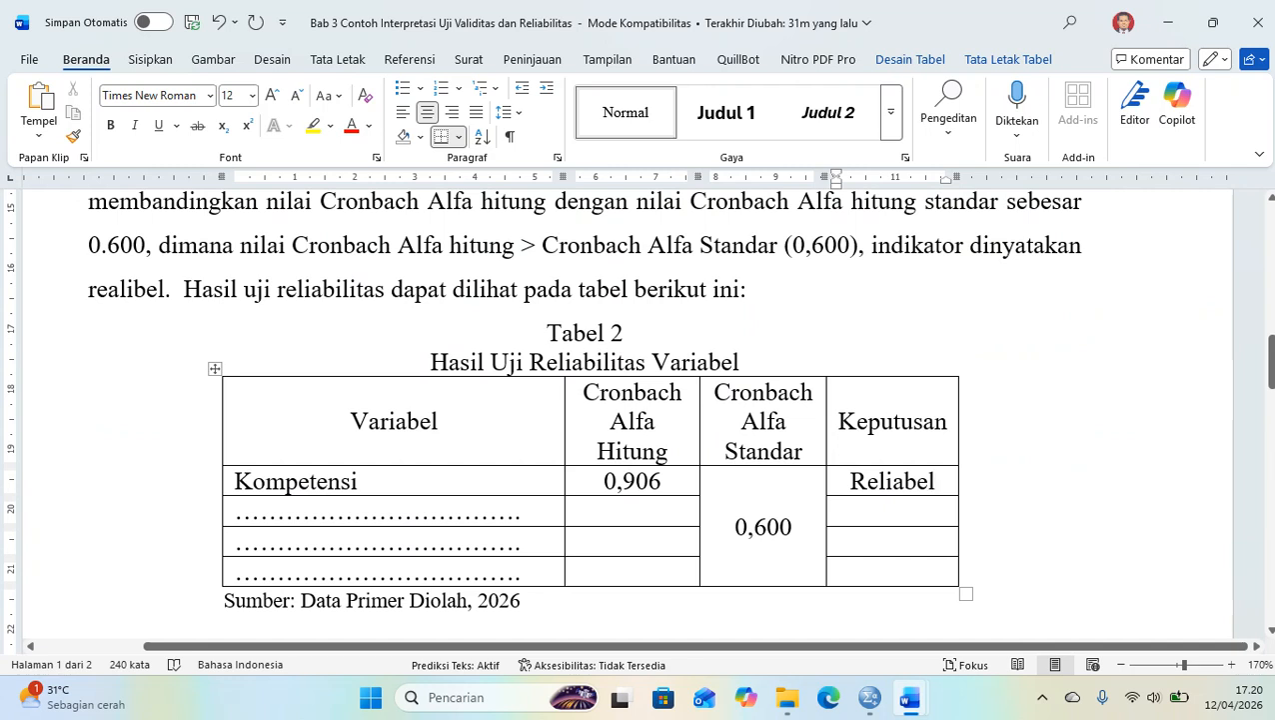
scroll(640, 419, "down", 5)
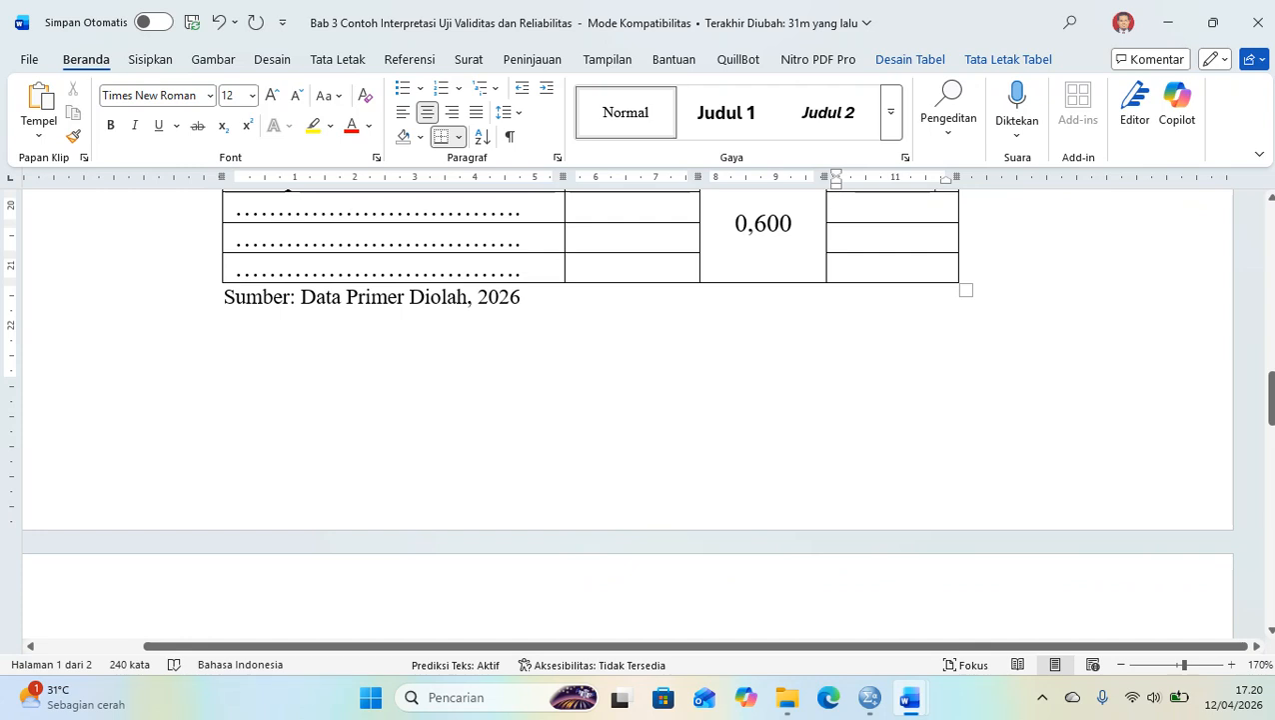
scroll(627, 410, "up", 1)
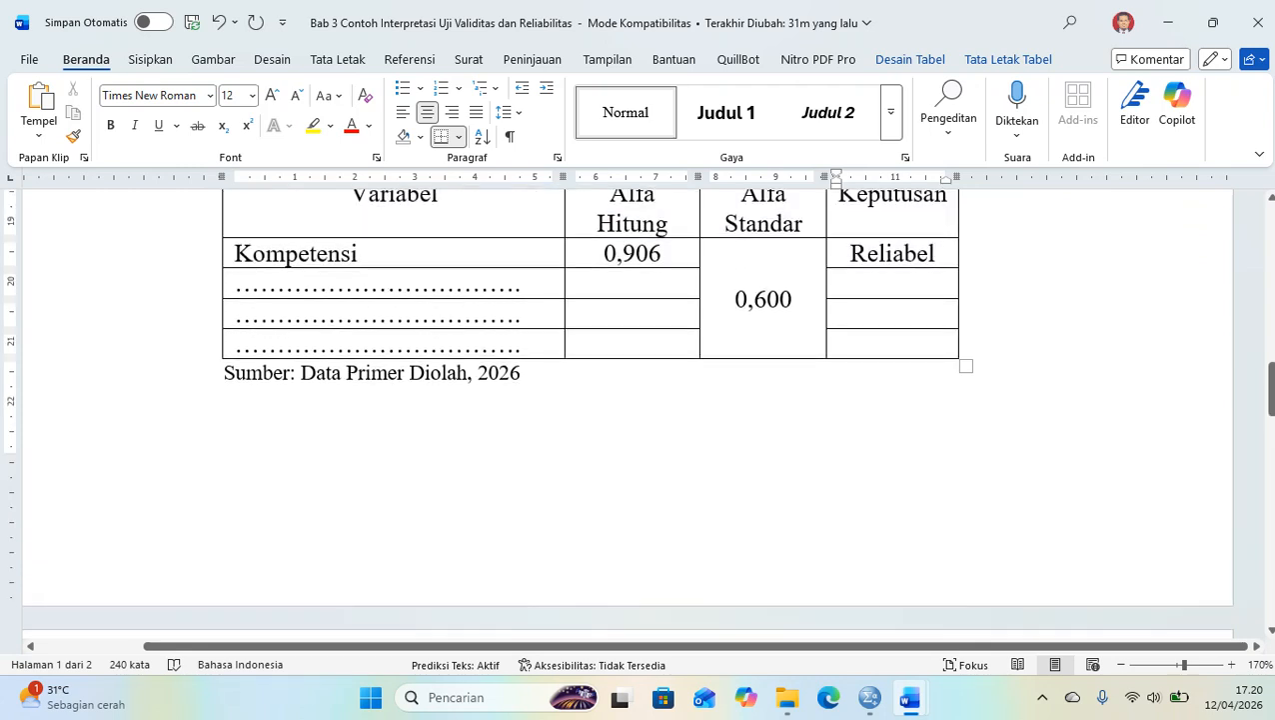